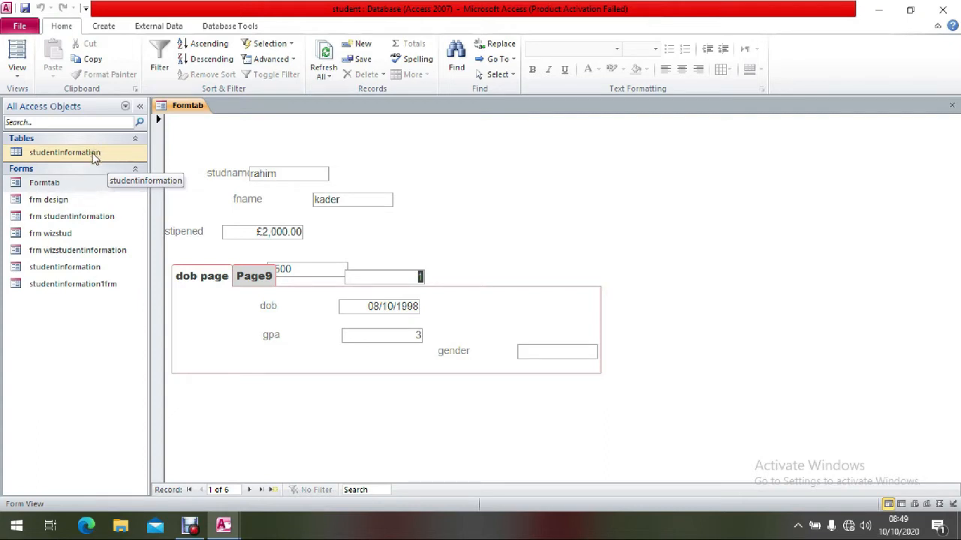
# - Create a blank form in Design view and expand the studentinformation table in a widened field list
pyautogui.click(94, 154)
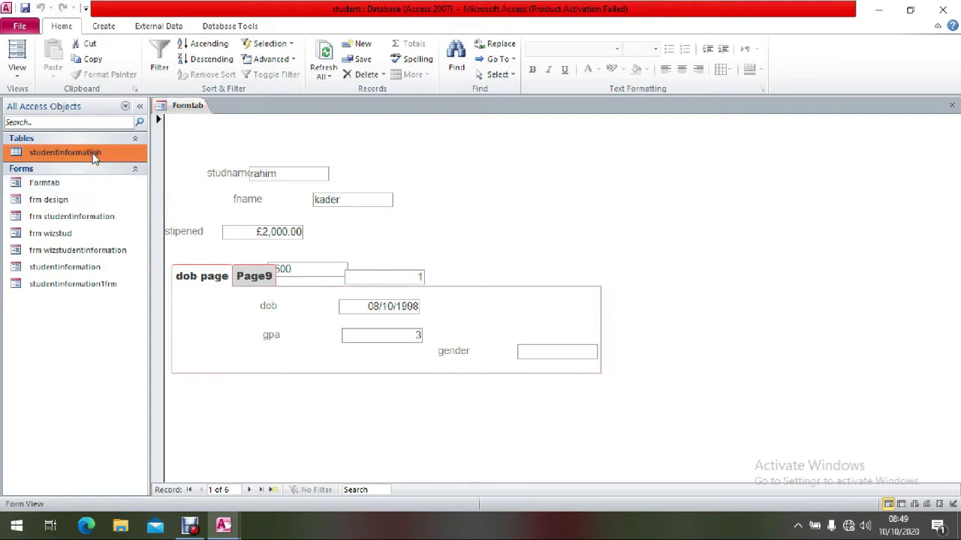
pyautogui.click(97, 27)
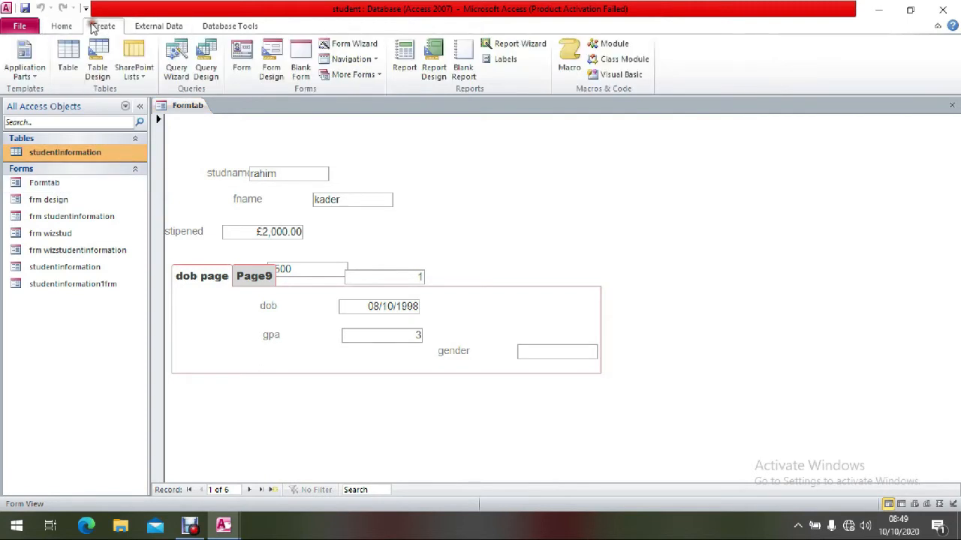
pyautogui.click(270, 58)
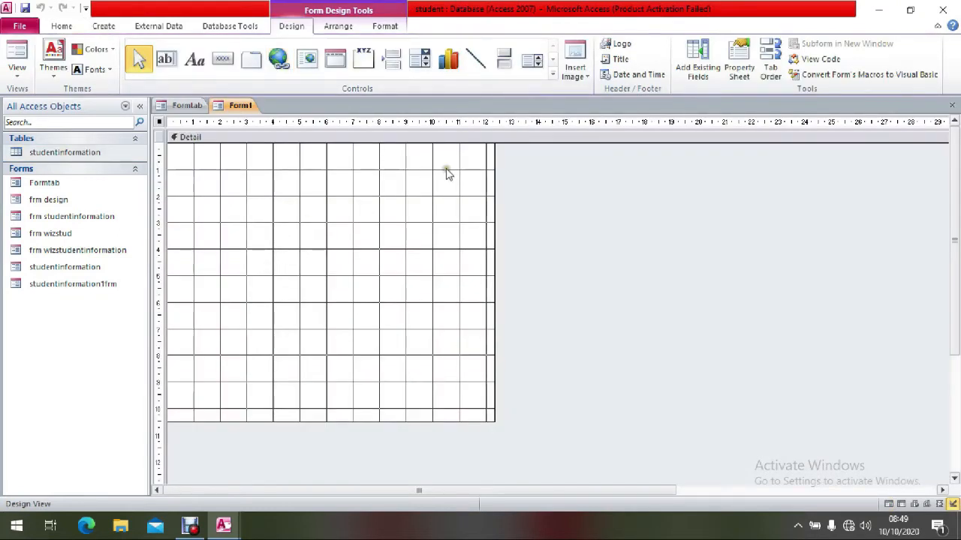
pyautogui.click(698, 51)
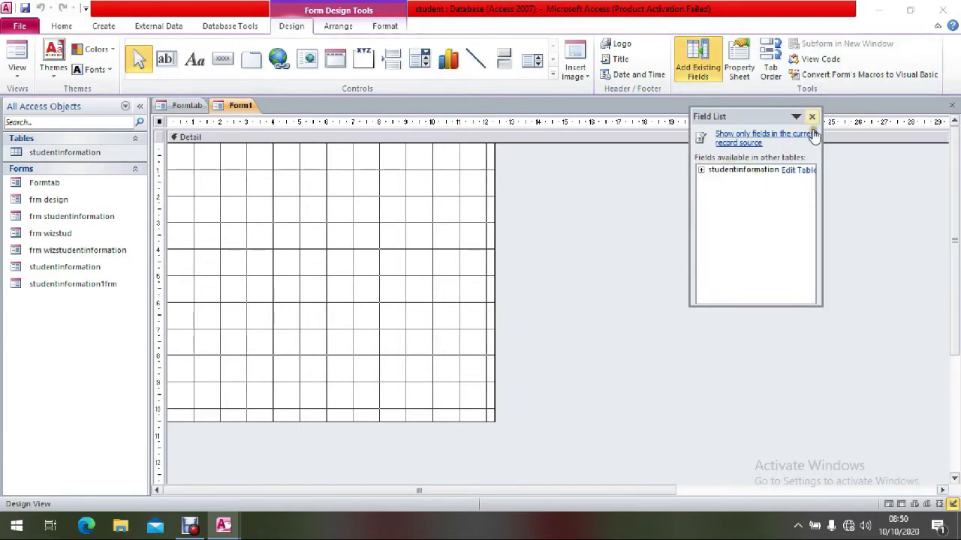
pyautogui.moveTo(819, 151); pyautogui.dragTo(884, 152)
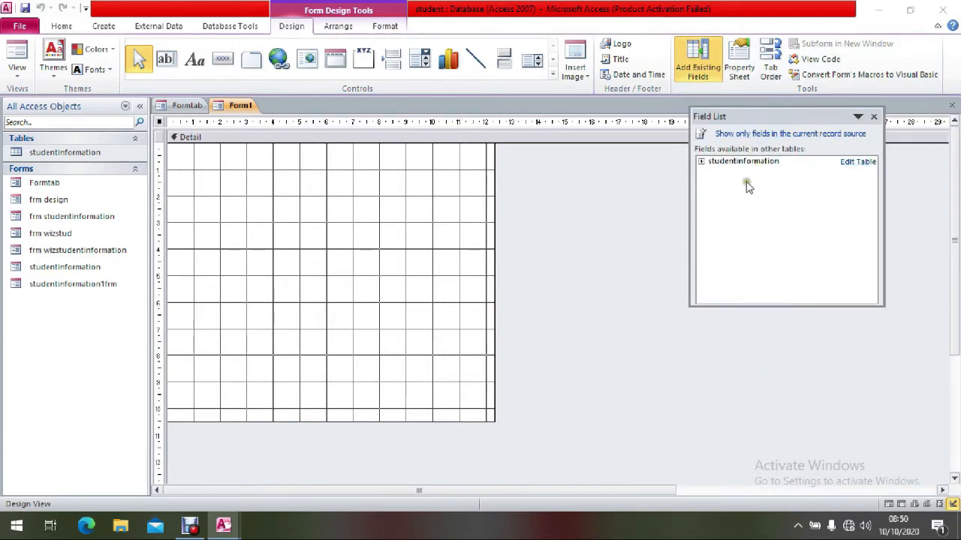
pyautogui.click(701, 162)
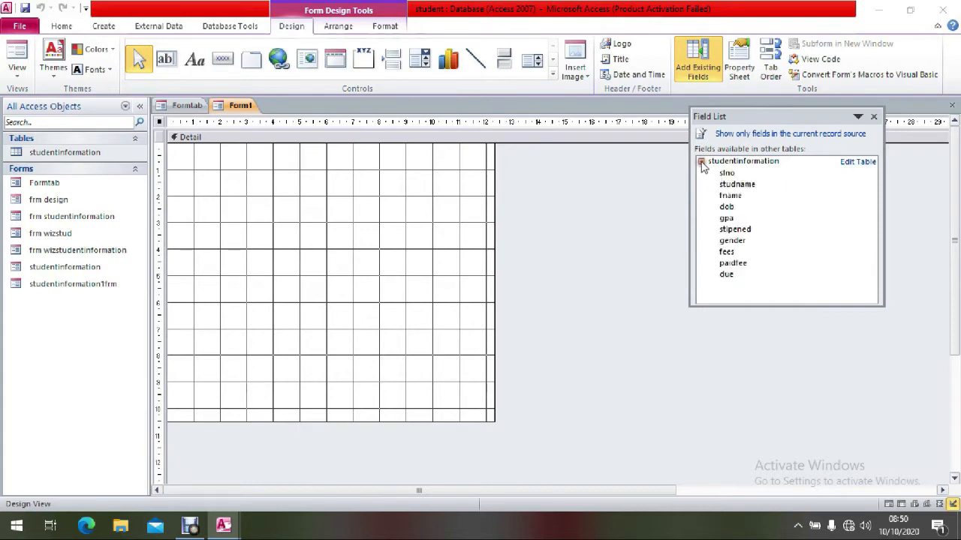
# - Add the studname and gpa fields to the form and space the two rows apart
pyautogui.doubleClick(747, 184)
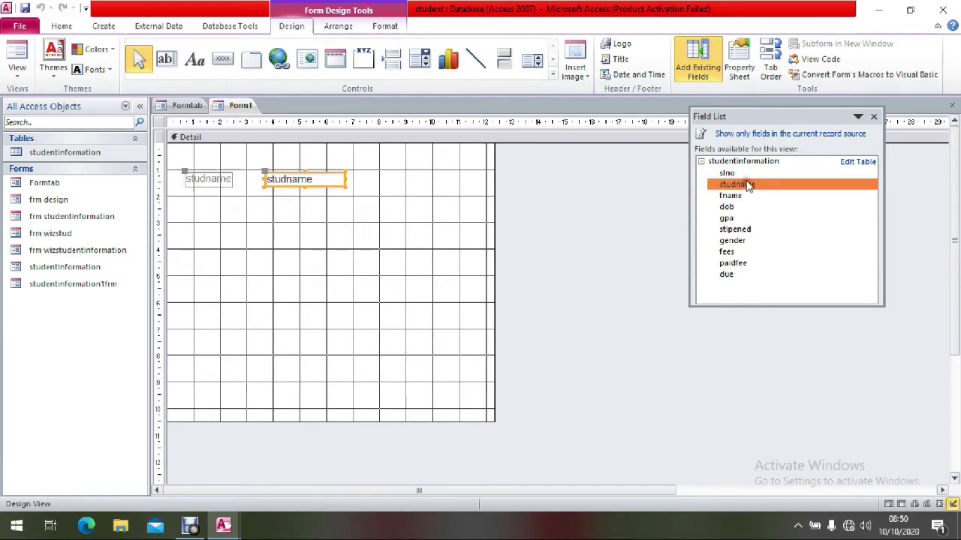
pyautogui.doubleClick(723, 218)
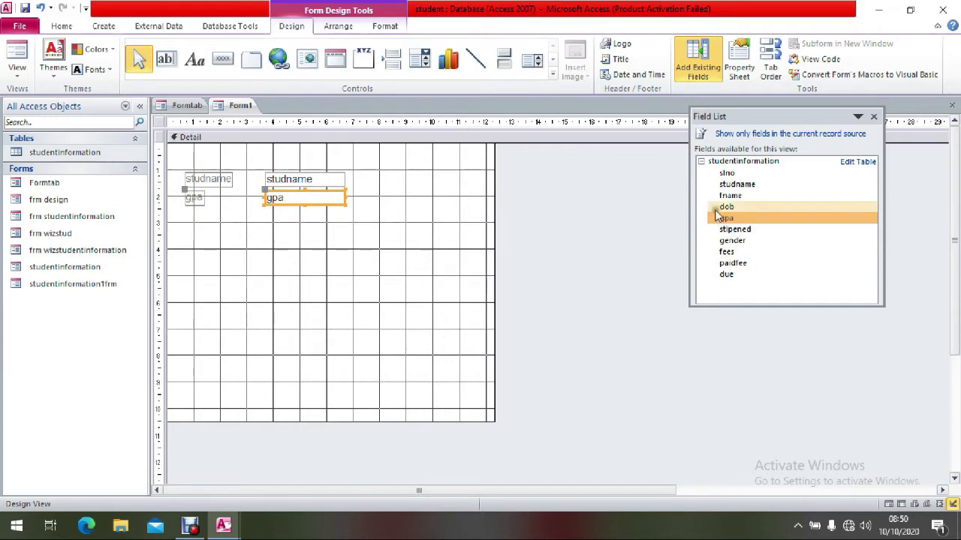
pyautogui.doubleClick(715, 208)
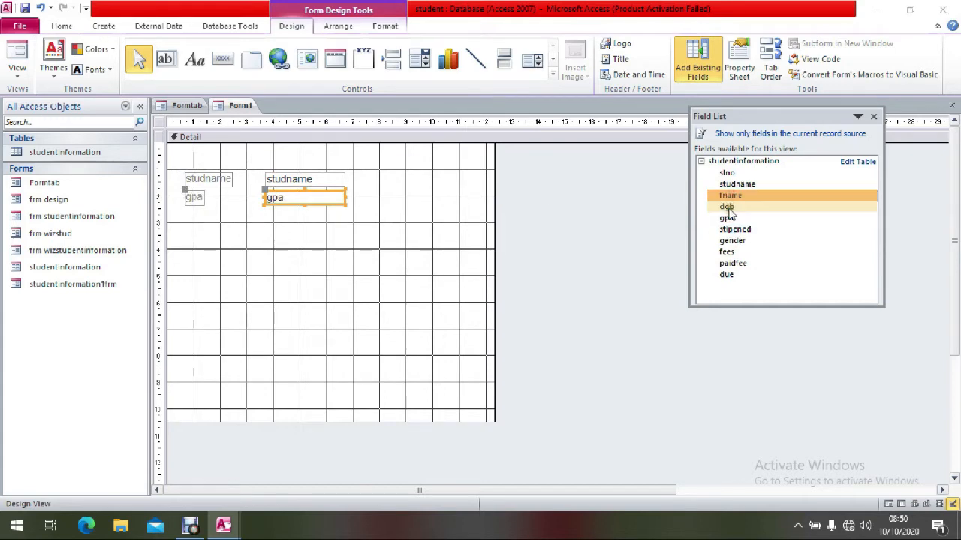
pyautogui.click(726, 213)
pyautogui.click(281, 221)
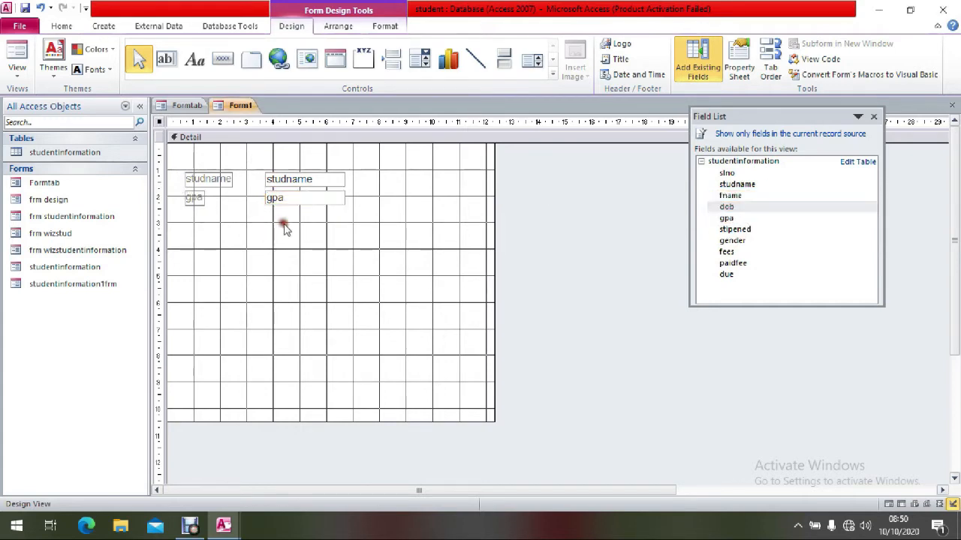
pyautogui.click(298, 178)
pyautogui.moveTo(298, 177); pyautogui.dragTo(301, 166)
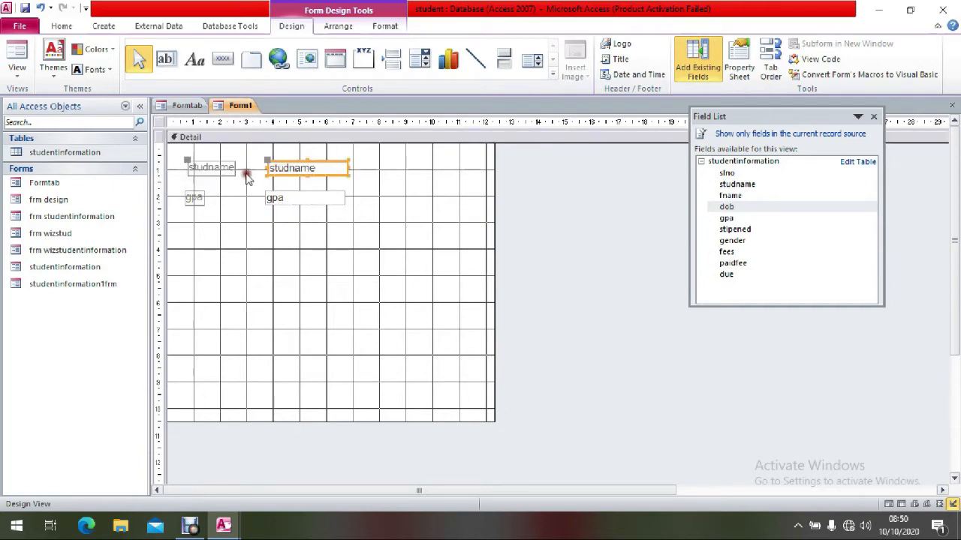
pyautogui.moveTo(270, 197); pyautogui.dragTo(281, 197)
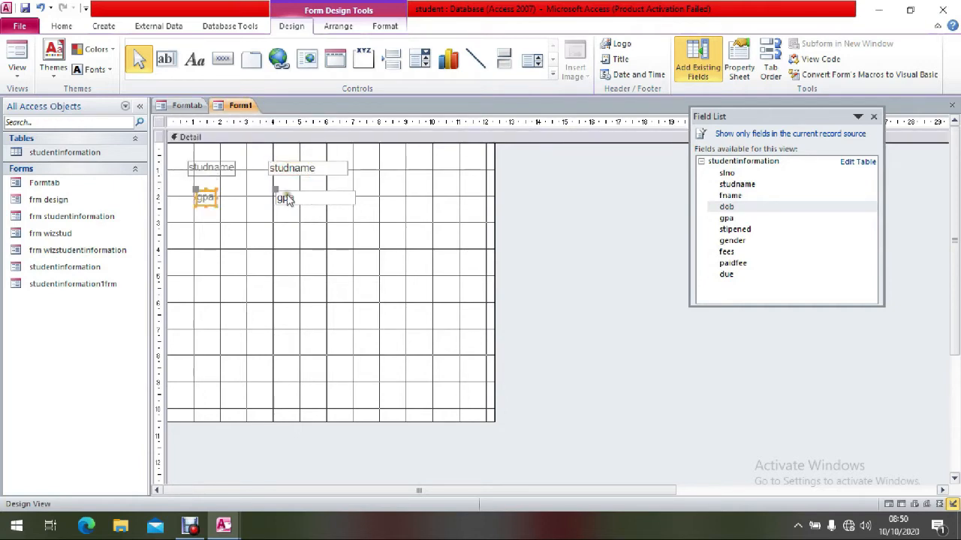
# - Add the fees and gender fields and position their labels and text boxes in separate rows below gpa
pyautogui.doubleClick(727, 253)
pyautogui.moveTo(188, 208); pyautogui.dragTo(212, 226)
pyautogui.moveTo(264, 210); pyautogui.dragTo(286, 234)
pyautogui.click(736, 242)
pyautogui.doubleClick(739, 244)
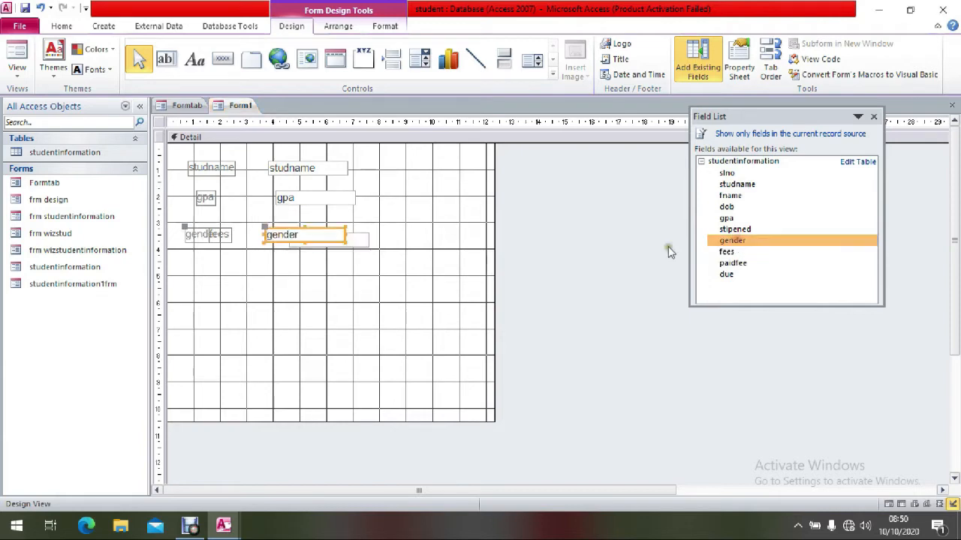
pyautogui.moveTo(184, 226); pyautogui.dragTo(208, 283)
pyautogui.moveTo(265, 227); pyautogui.dragTo(280, 278)
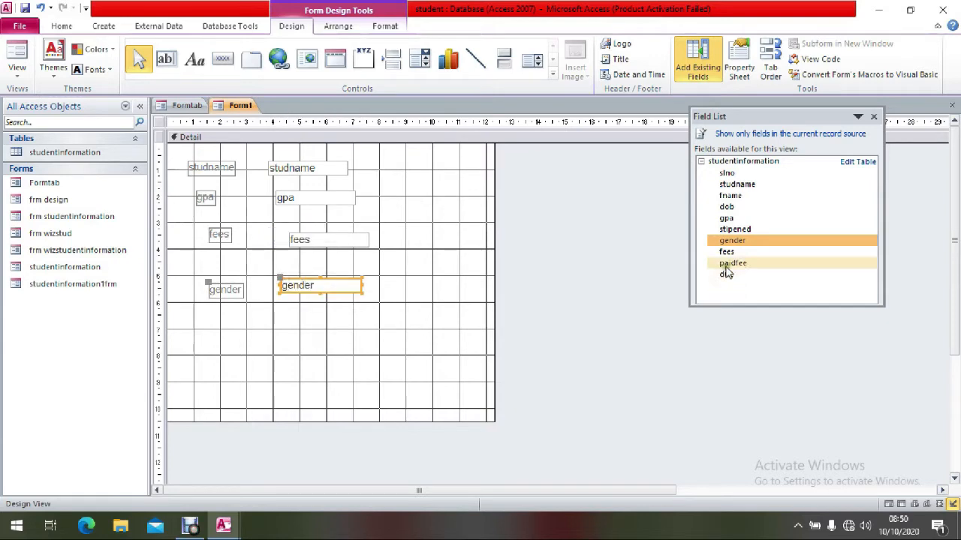
# - Add the paidfee and due fields, arrange fees, paidfee, due and gender in separate rows, and close the field list
pyautogui.moveTo(725, 266); pyautogui.dragTo(266, 247)
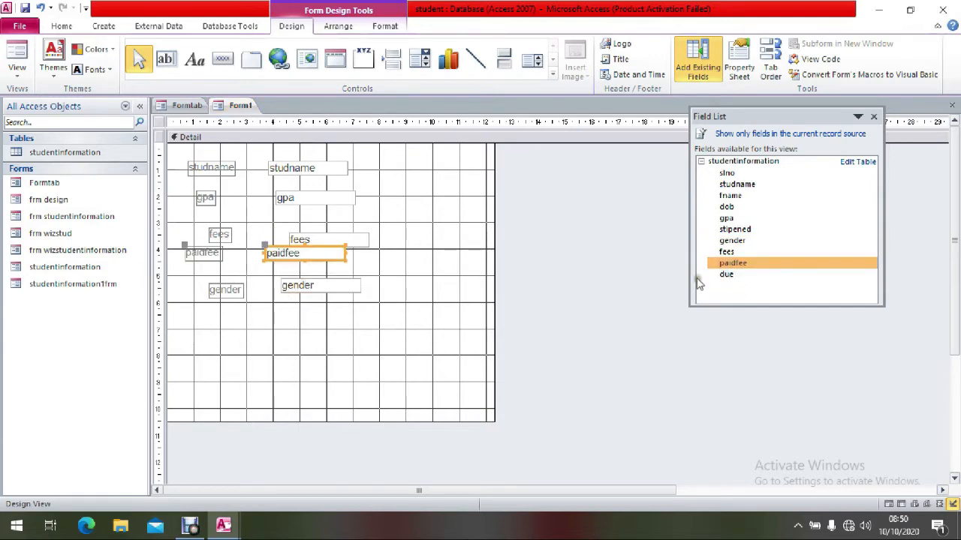
pyautogui.moveTo(720, 275); pyautogui.dragTo(266, 266)
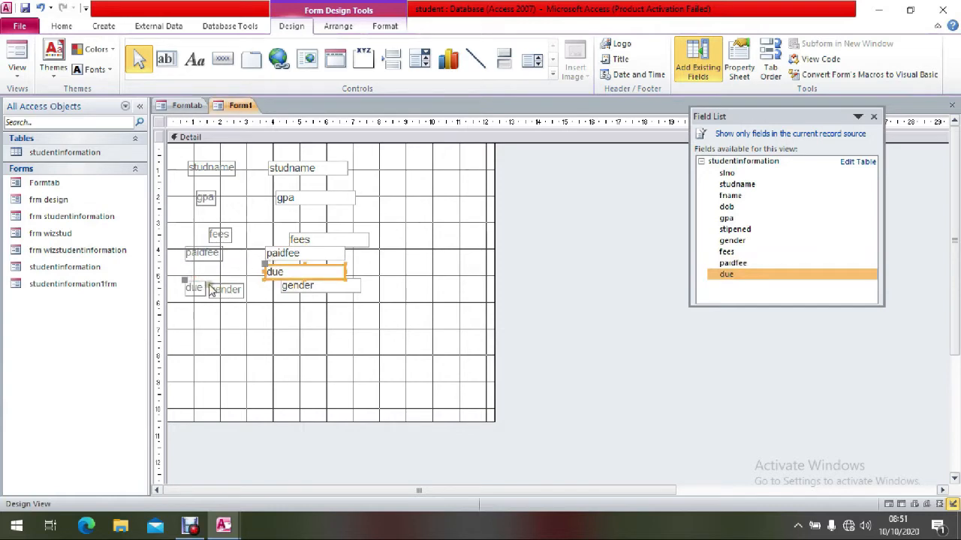
pyautogui.moveTo(212, 292); pyautogui.dragTo(199, 324)
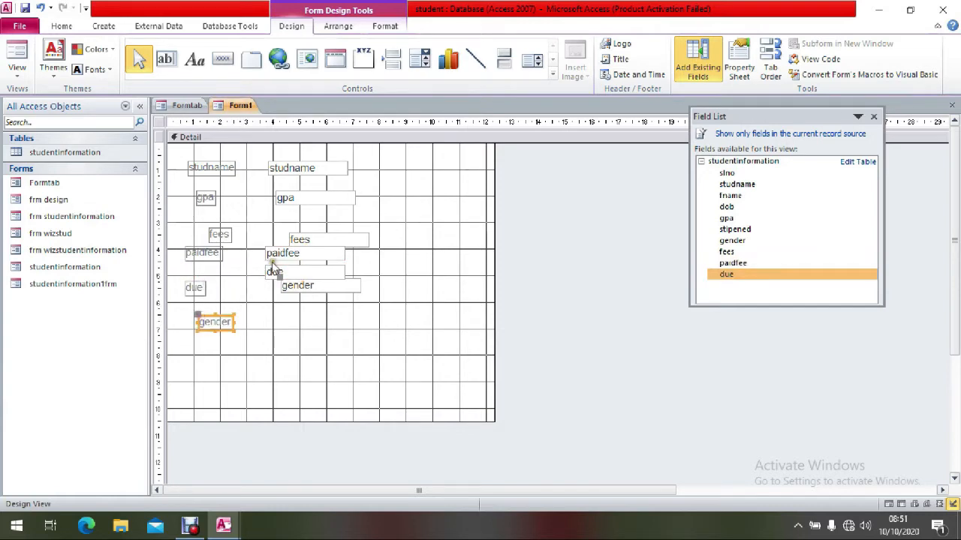
pyautogui.click(215, 230)
pyautogui.moveTo(210, 225); pyautogui.dragTo(204, 221)
pyautogui.moveTo(289, 230); pyautogui.dragTo(274, 219)
pyautogui.moveTo(269, 252); pyautogui.dragTo(273, 317)
pyautogui.click(286, 284)
pyautogui.click(267, 271)
pyautogui.moveTo(267, 269); pyautogui.dragTo(271, 285)
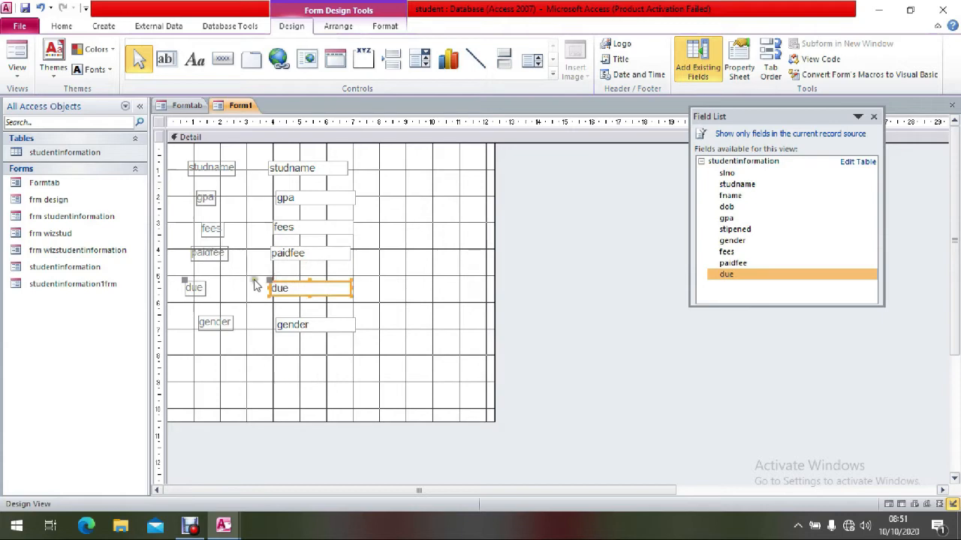
pyautogui.click(874, 116)
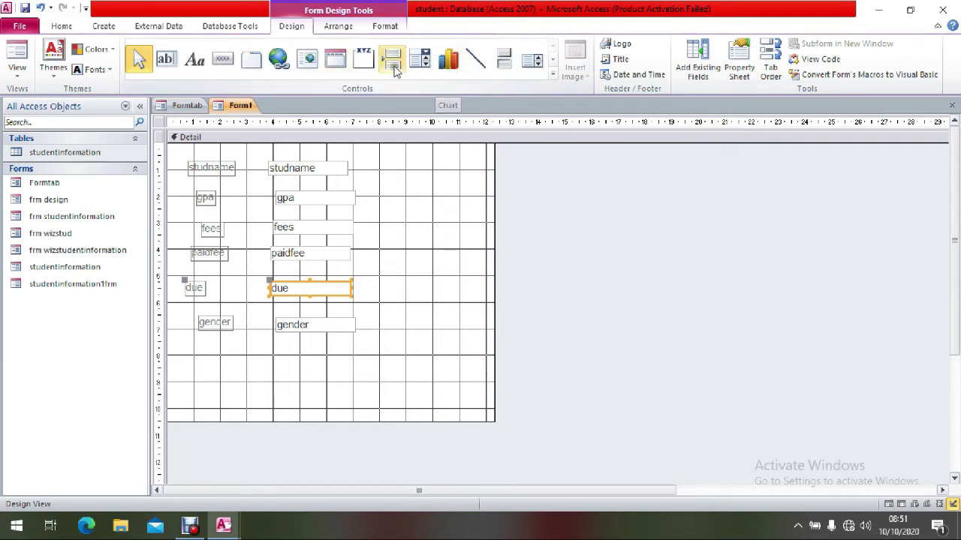
# - Draw a combo box about 2.5 cm wide and 1 cm high below the gender field
pyautogui.click(556, 72)
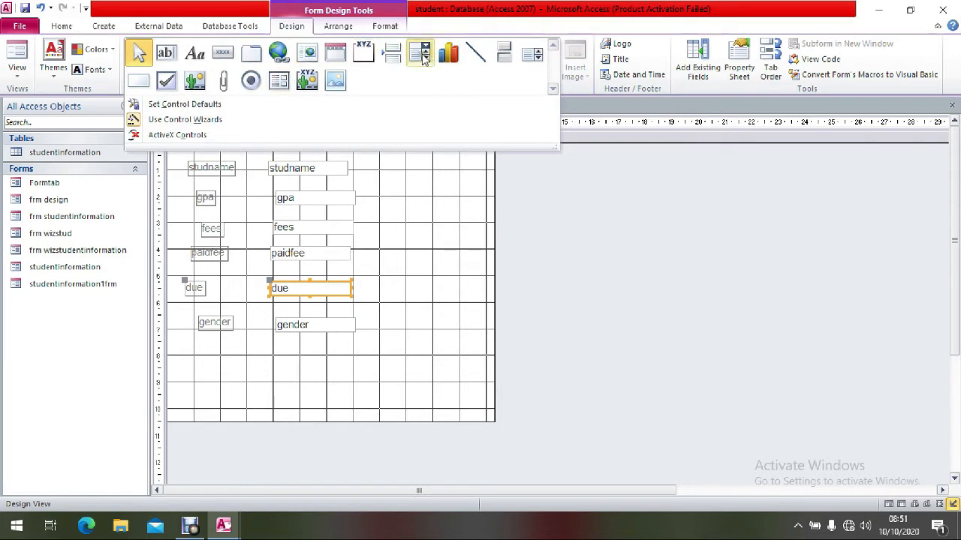
pyautogui.click(422, 60)
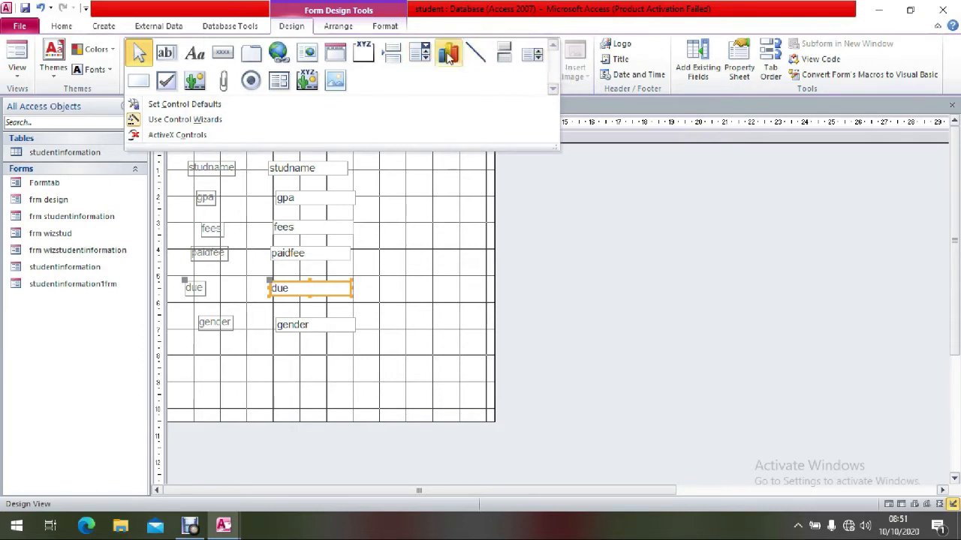
pyautogui.click(425, 54)
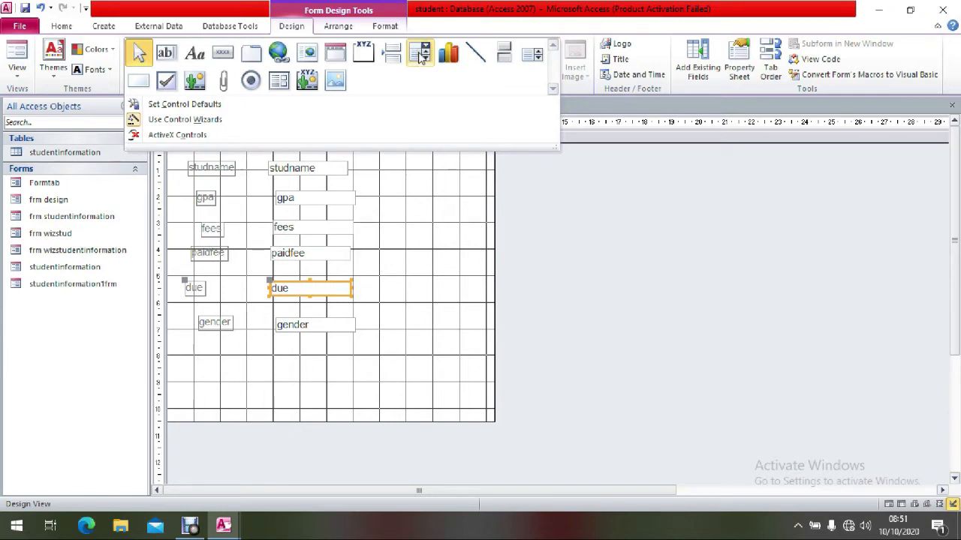
pyautogui.click(422, 58)
pyautogui.click(528, 66)
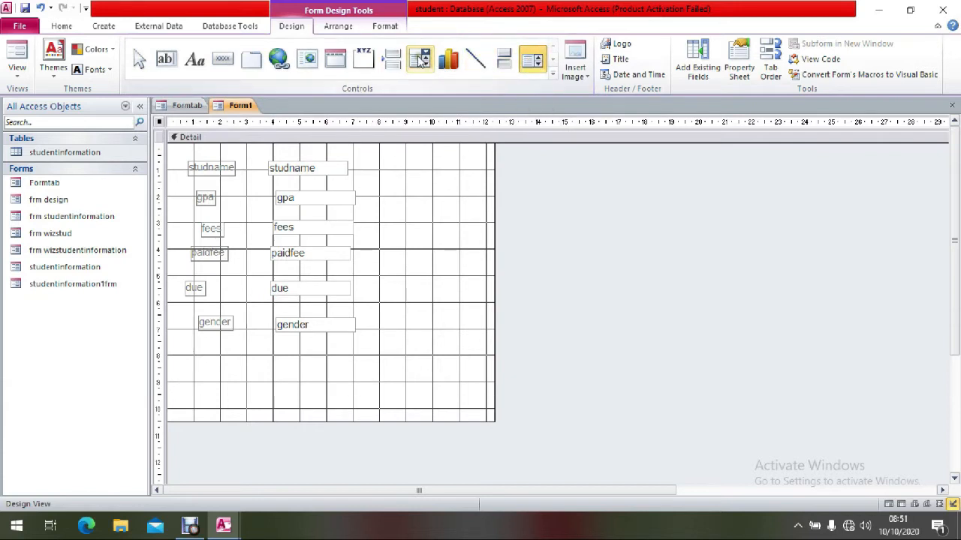
pyautogui.click(420, 62)
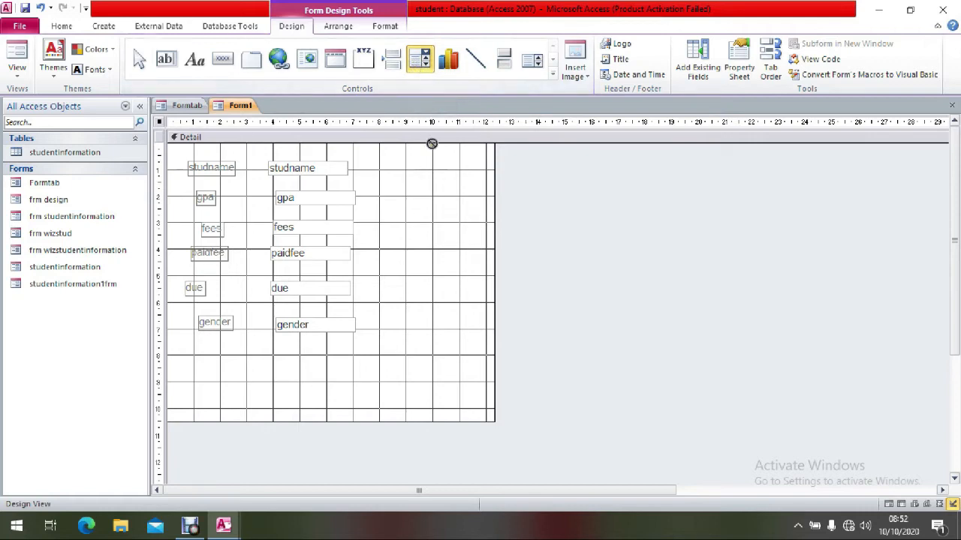
pyautogui.click(536, 63)
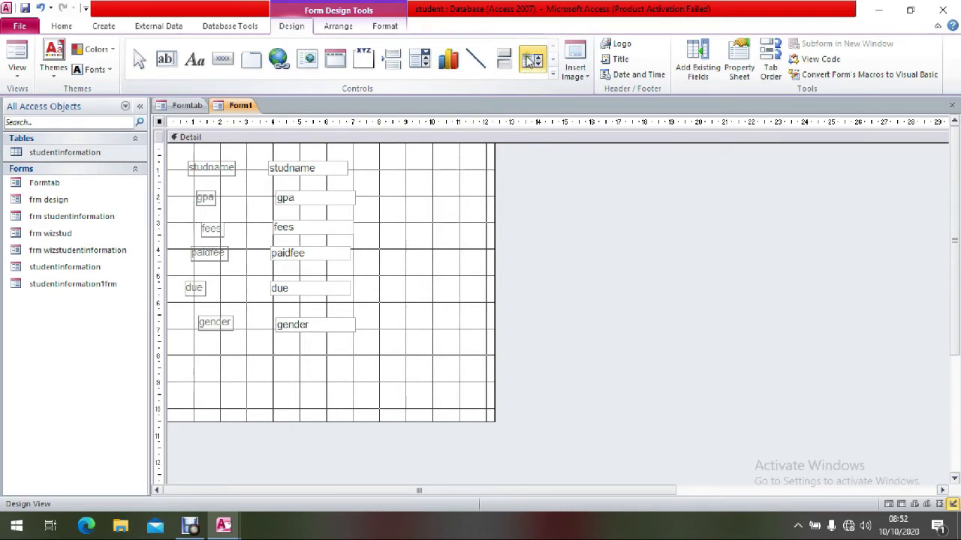
pyautogui.click(422, 66)
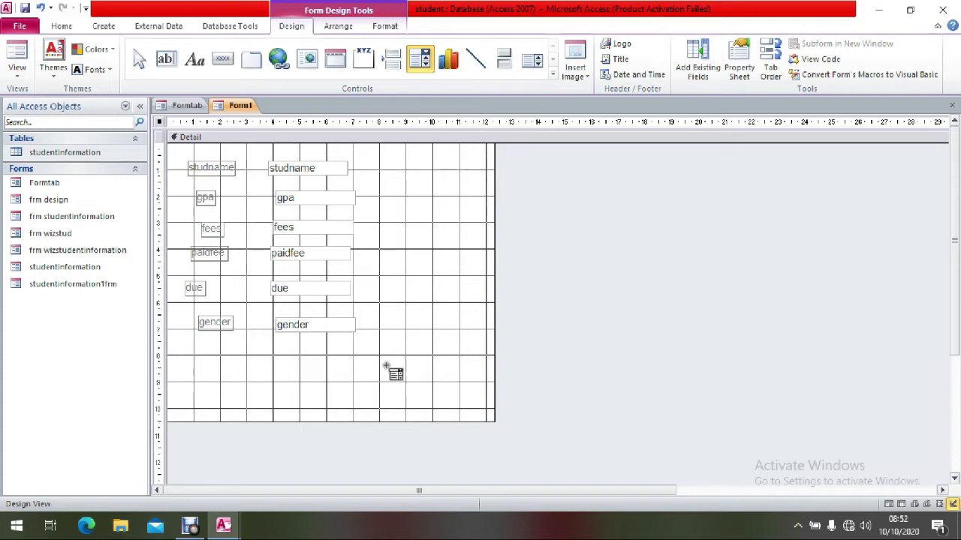
pyautogui.moveTo(379, 363)
pyautogui.mouseDown()
pyautogui.moveTo(466, 414)
pyautogui.moveTo(448, 390)
pyautogui.mouseUp()
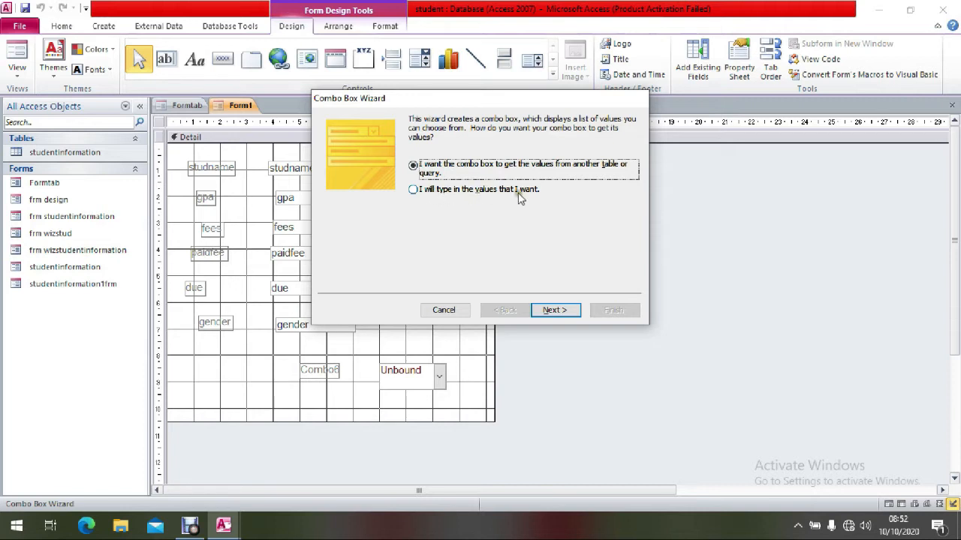
# - Choose to type in the combo box values and enter male, female and others in its single column
pyautogui.click(412, 190)
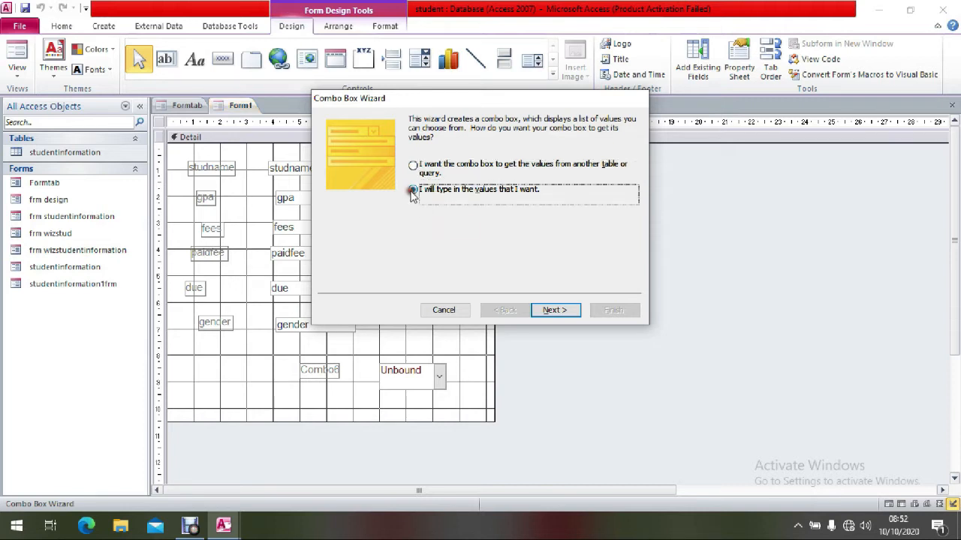
pyautogui.click(556, 312)
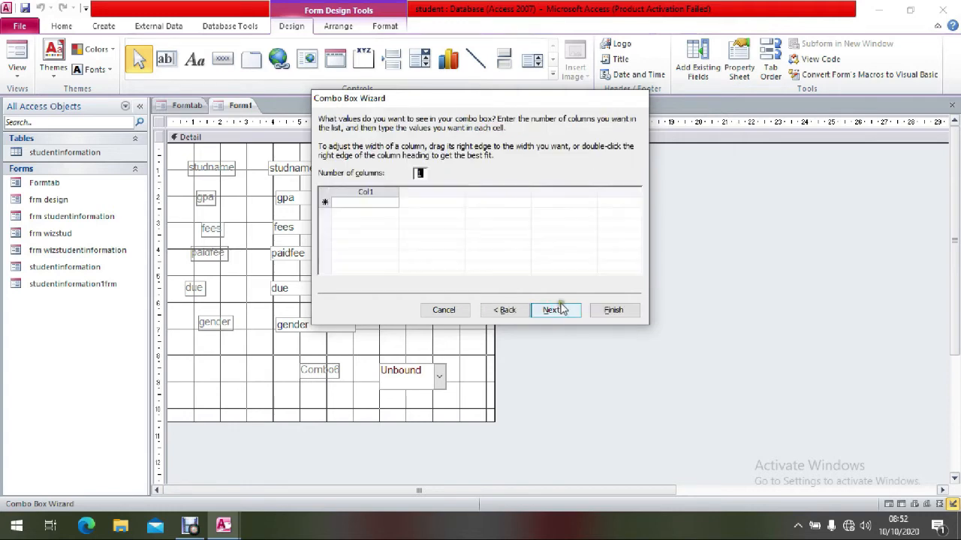
pyautogui.click(363, 202)
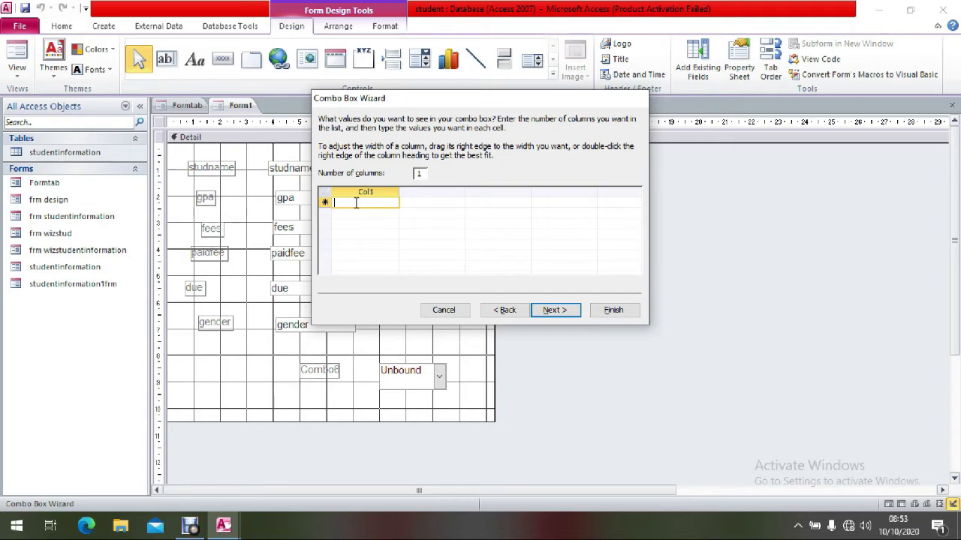
pyautogui.write('male')
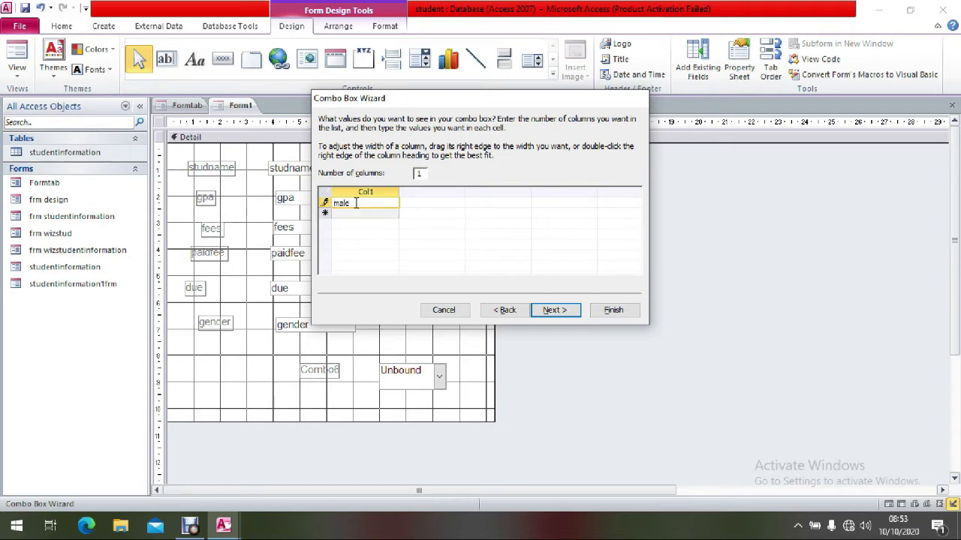
pyautogui.click(360, 213)
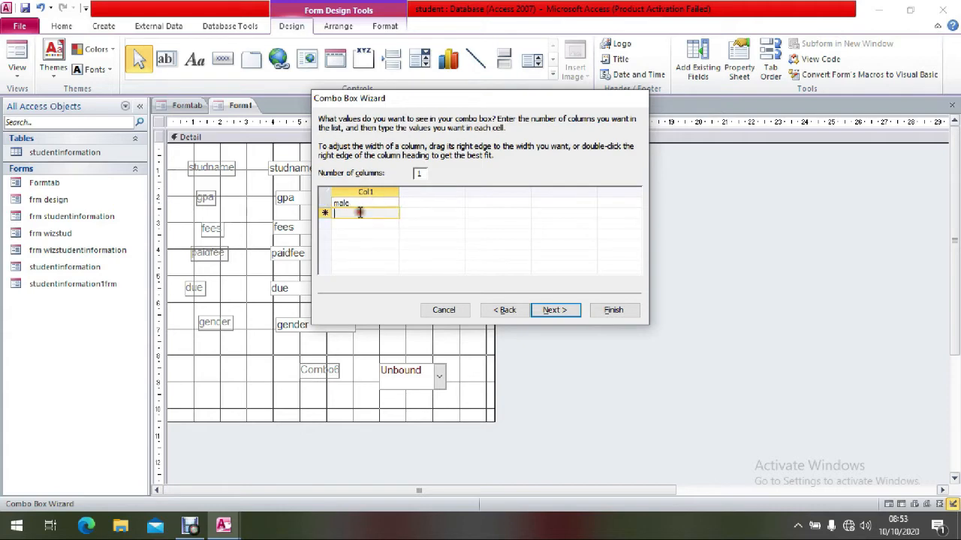
pyautogui.write('fe')
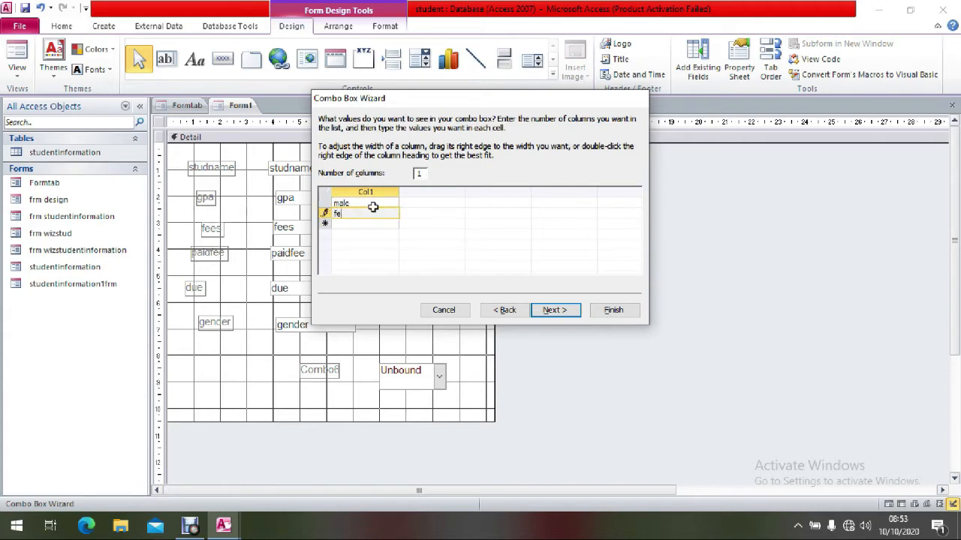
pyautogui.write('male')
pyautogui.click(355, 223)
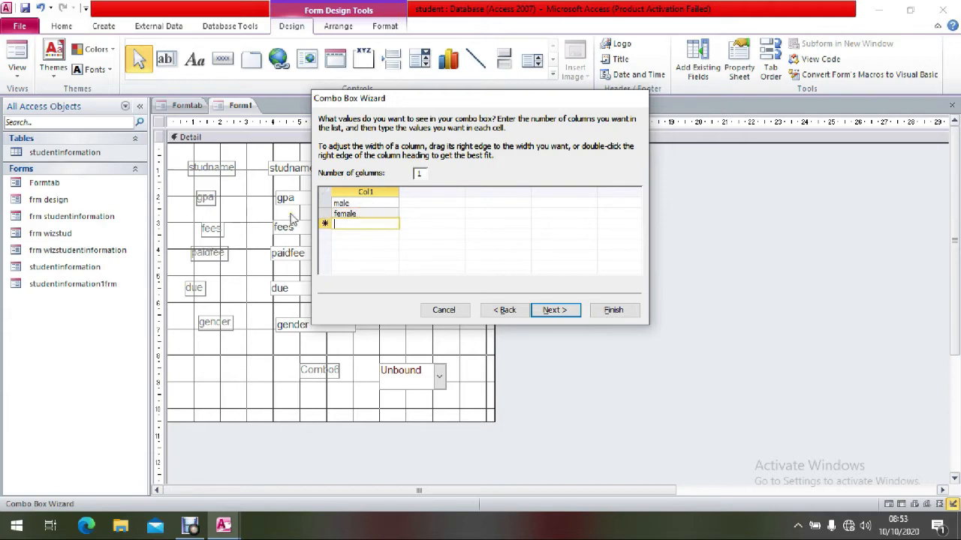
pyautogui.write('others')
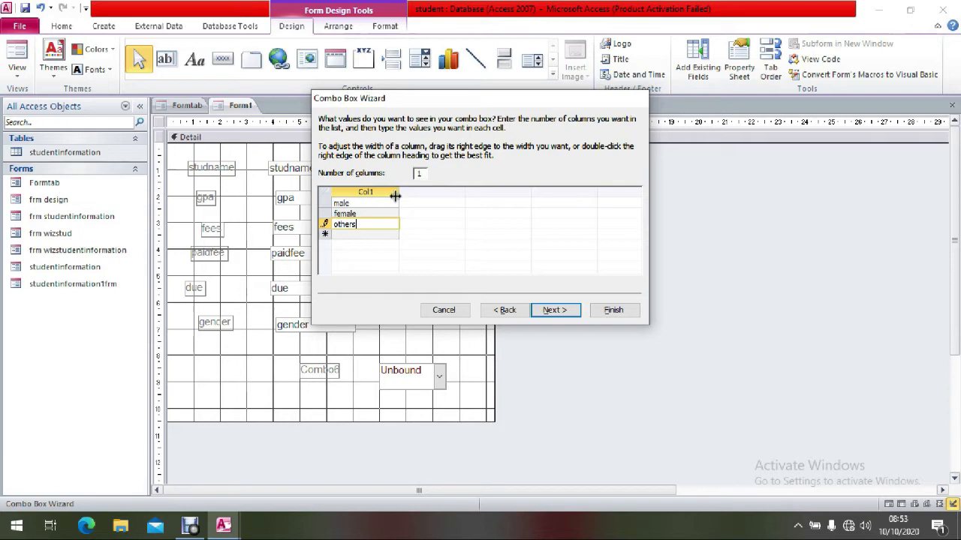
# - Set the combo box list to 2 columns and enter 1, 2 and 3 beside male, female and others
pyautogui.doubleClick(417, 174)
pyautogui.doubleClick(418, 174)
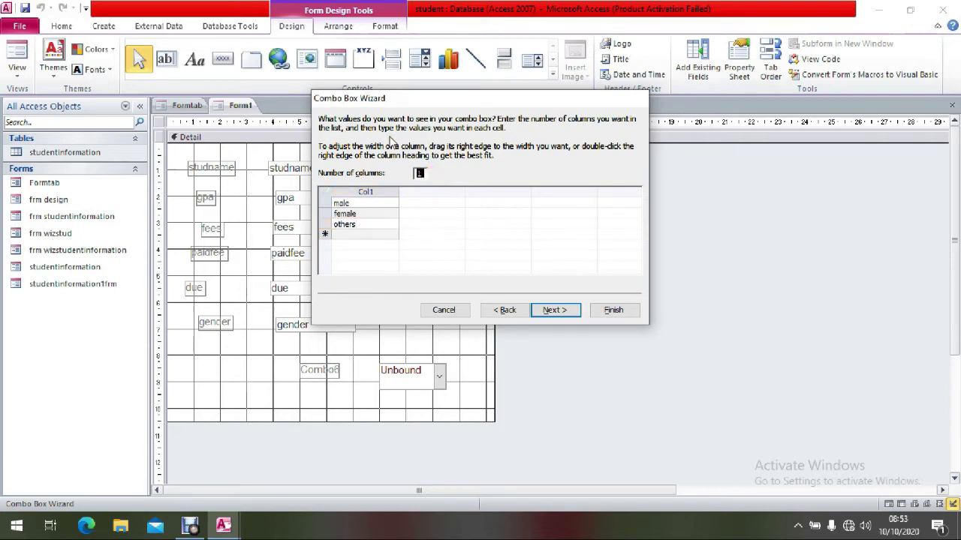
pyautogui.click(420, 224)
pyautogui.click(415, 203)
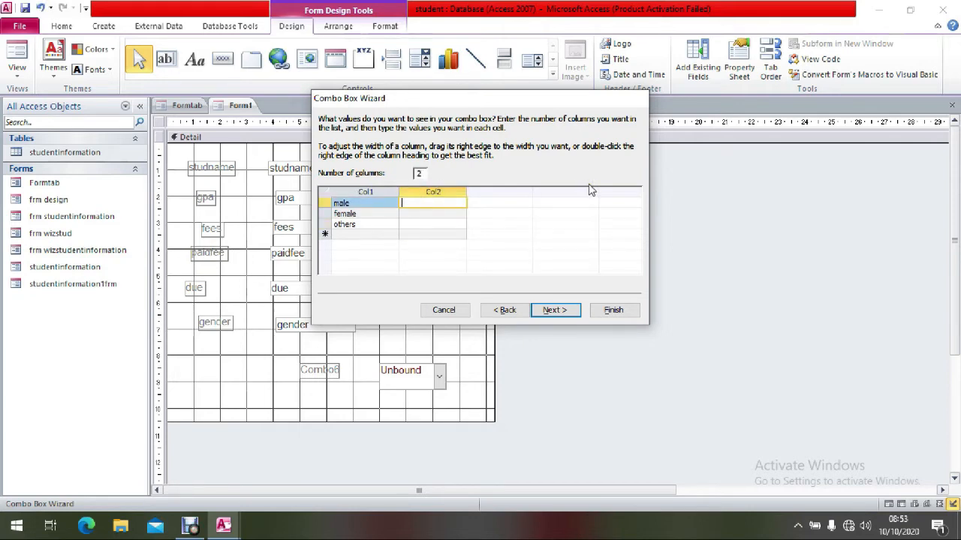
pyautogui.write('1')
pyautogui.click(424, 214)
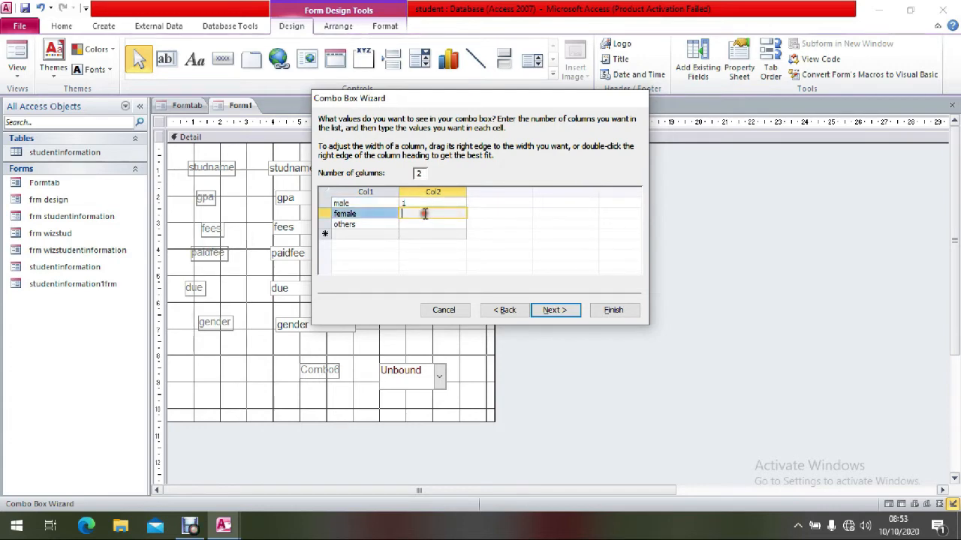
pyautogui.write('2')
pyautogui.click(423, 224)
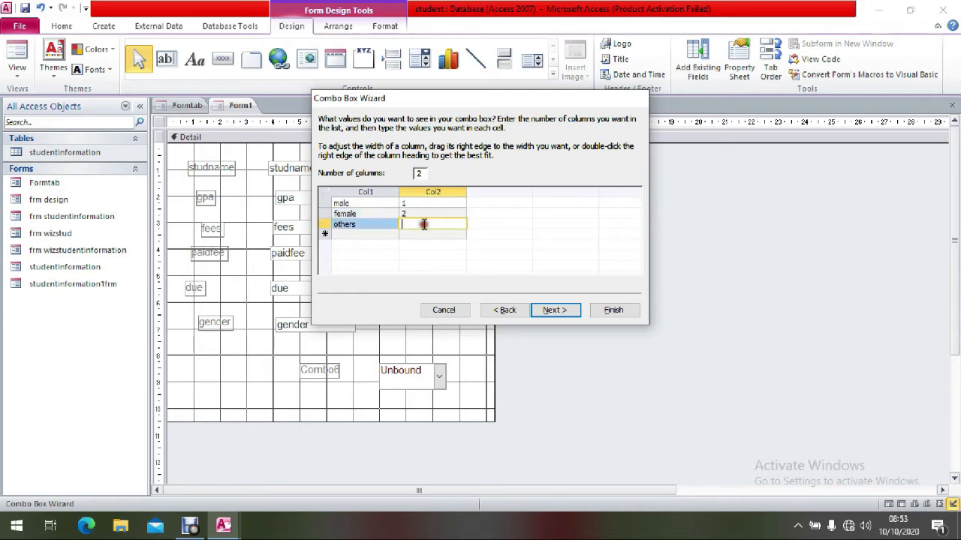
pyautogui.write('3')
pyautogui.click(559, 310)
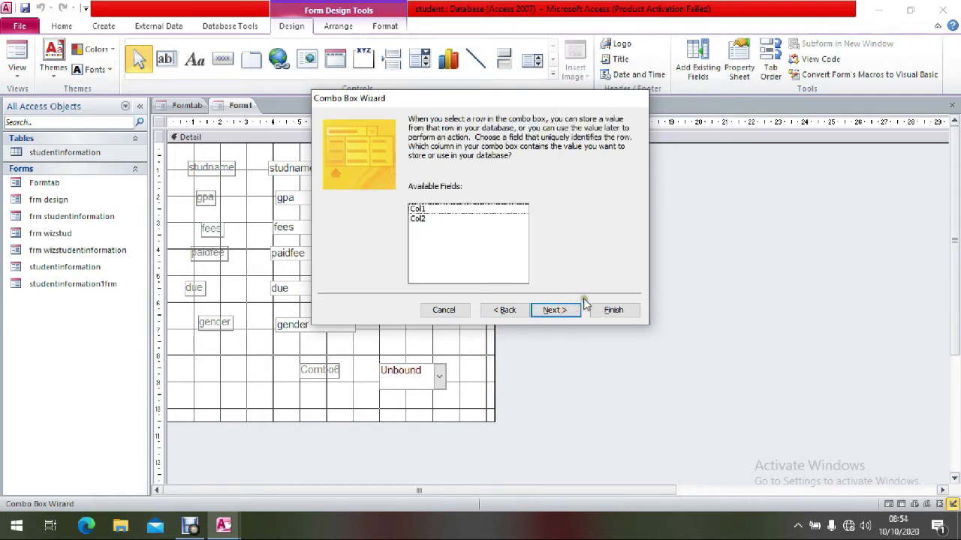
# - Choose Col1 as the column holding the value the combo box stores
pyautogui.click(439, 211)
pyautogui.click(442, 219)
pyautogui.click(440, 210)
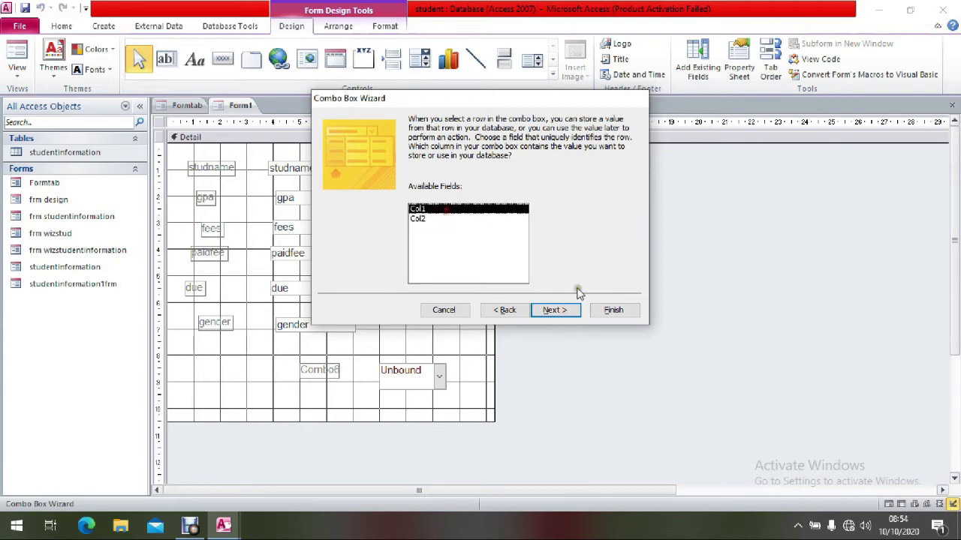
pyautogui.click(555, 310)
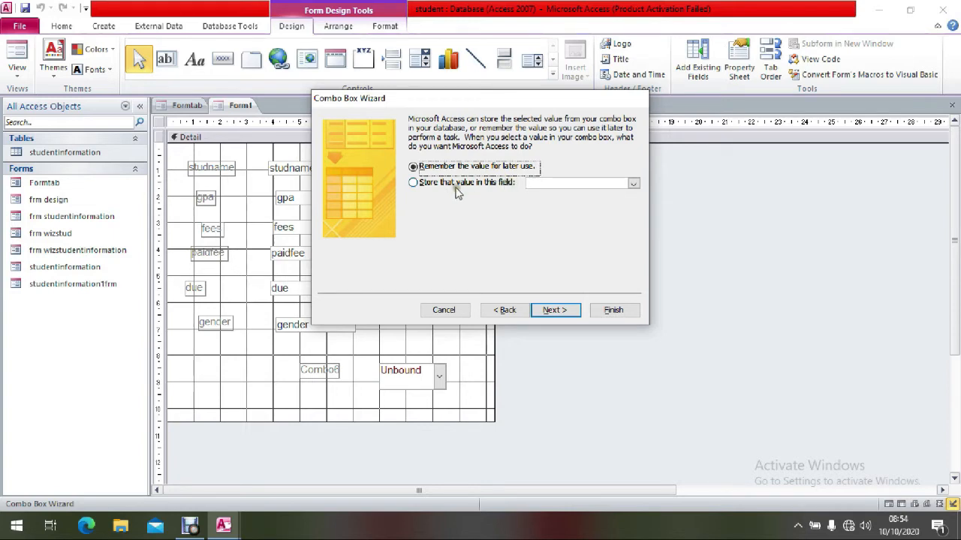
# - Store the selected value in the gender field and finish the combo box with the label gender
pyautogui.click(413, 184)
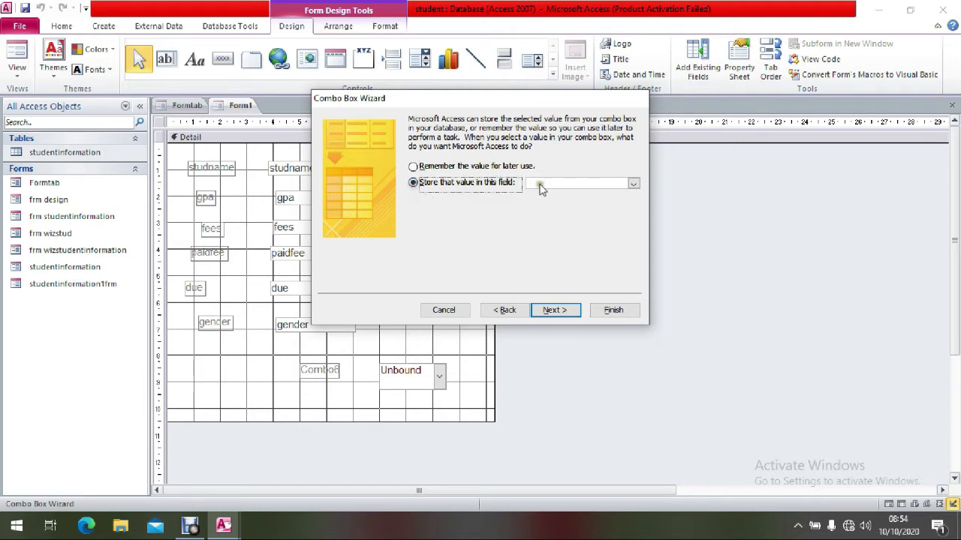
pyautogui.click(632, 185)
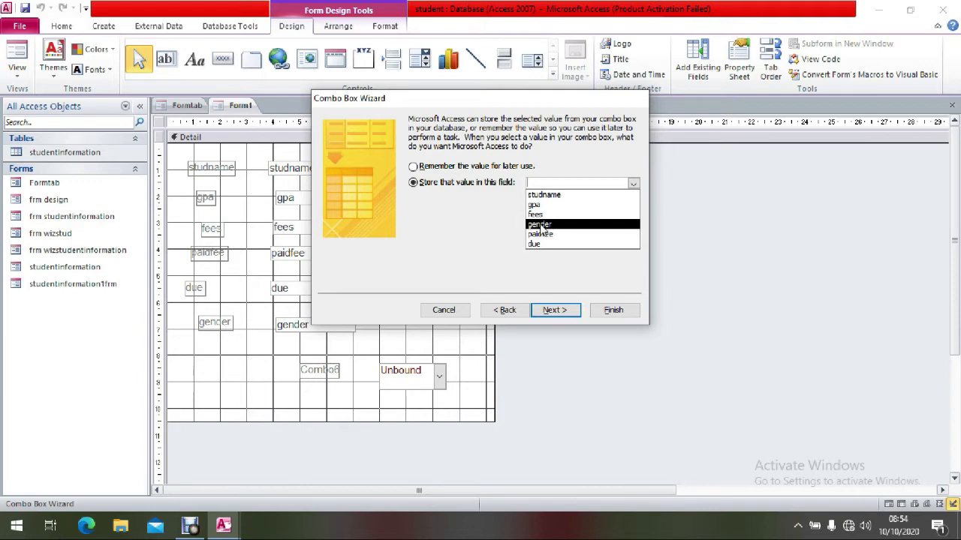
pyautogui.click(540, 225)
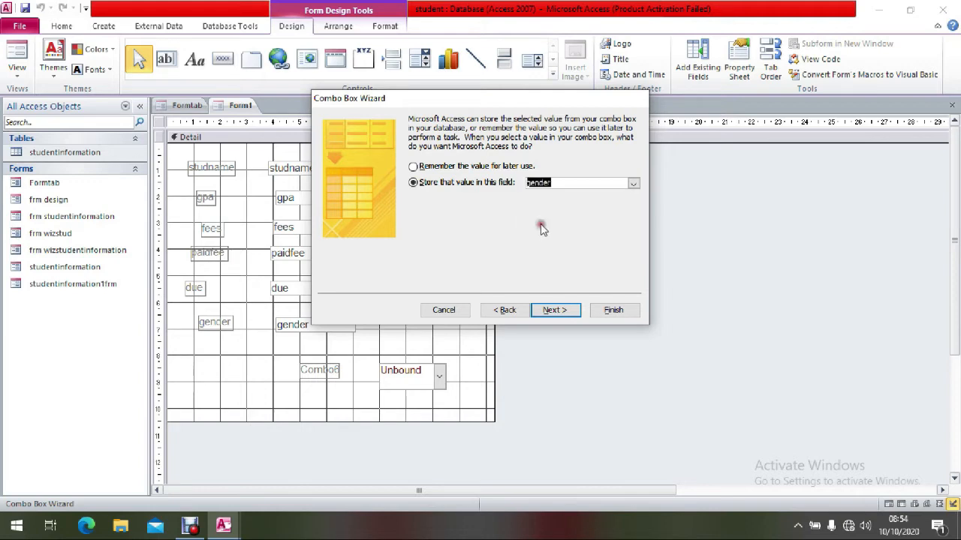
pyautogui.click(556, 309)
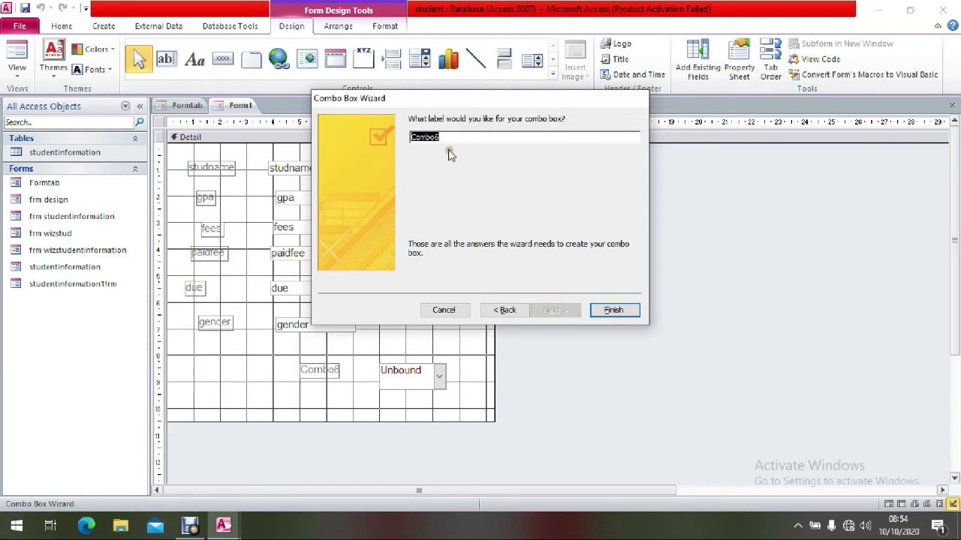
pyautogui.click(445, 136)
pyautogui.click(613, 309)
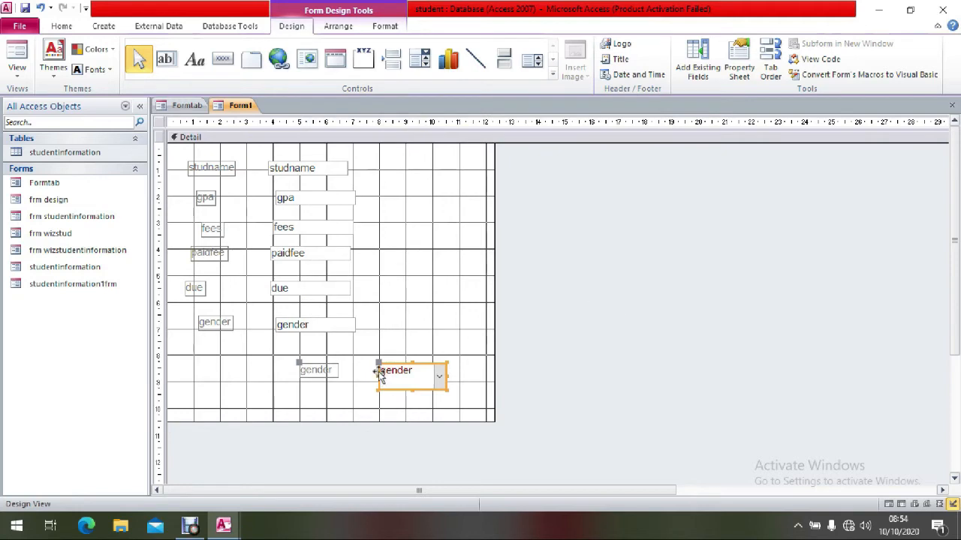
# - Delete the original gender label and its text box below the due row
pyautogui.click(222, 324)
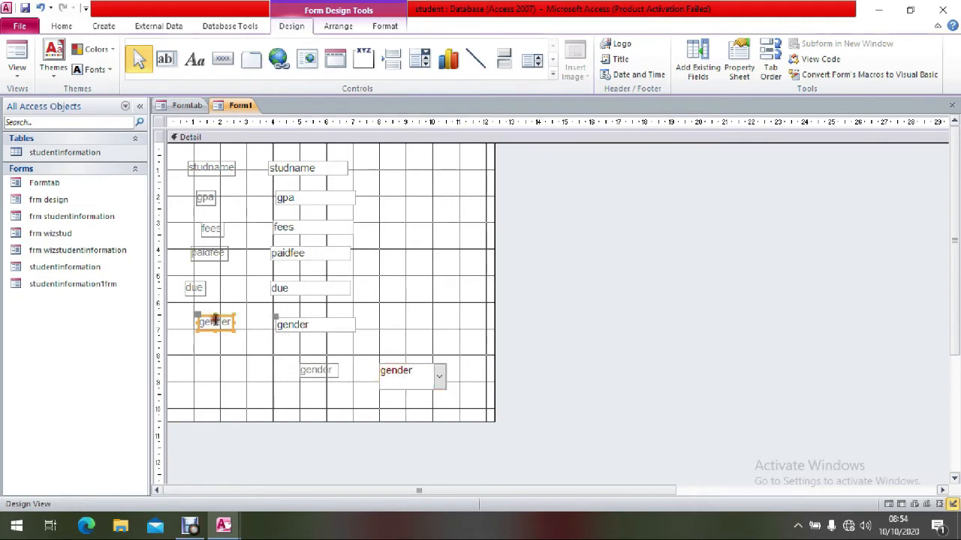
pyautogui.press('Delete')
pyautogui.click(287, 326)
pyautogui.press('Delete')
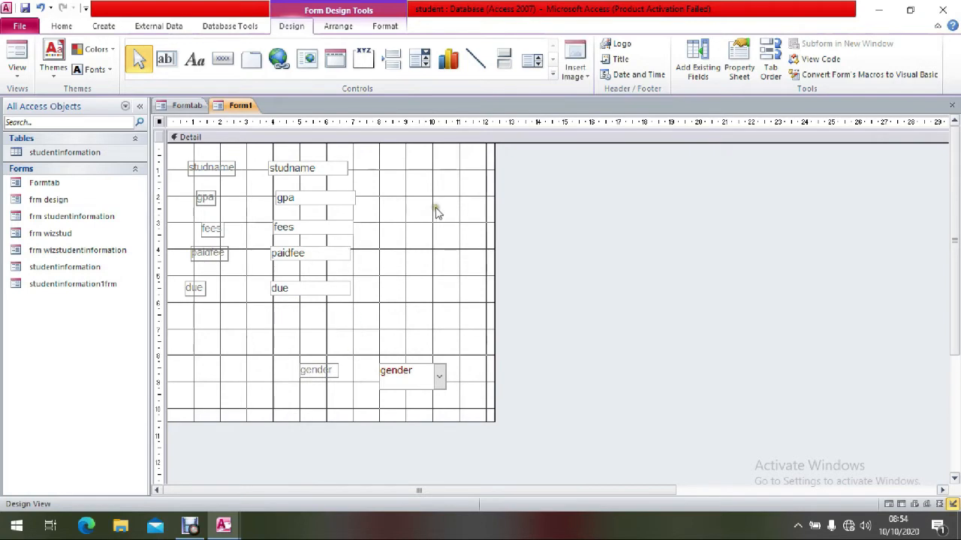
# - Show the form in Form View and choose male as the gender for the first and second records
pyautogui.click(11, 62)
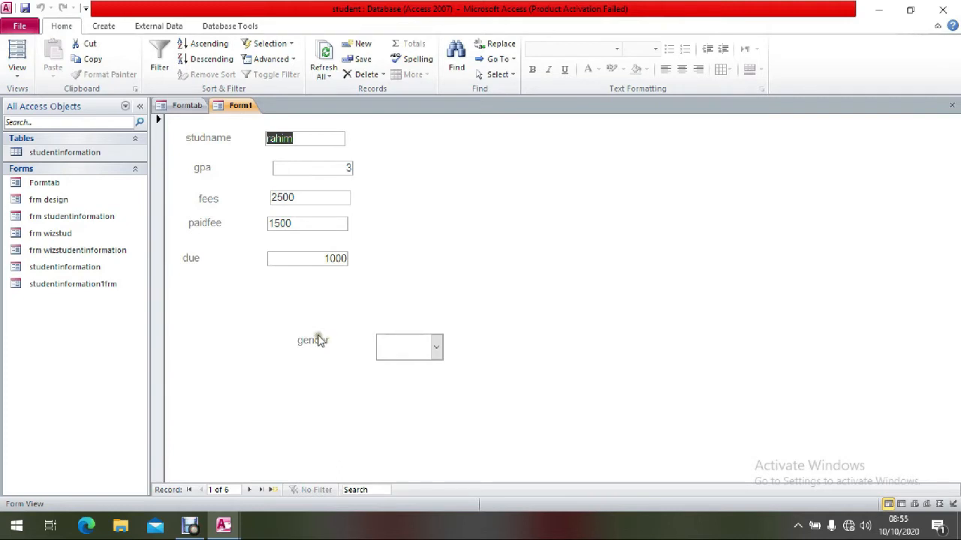
pyautogui.click(437, 347)
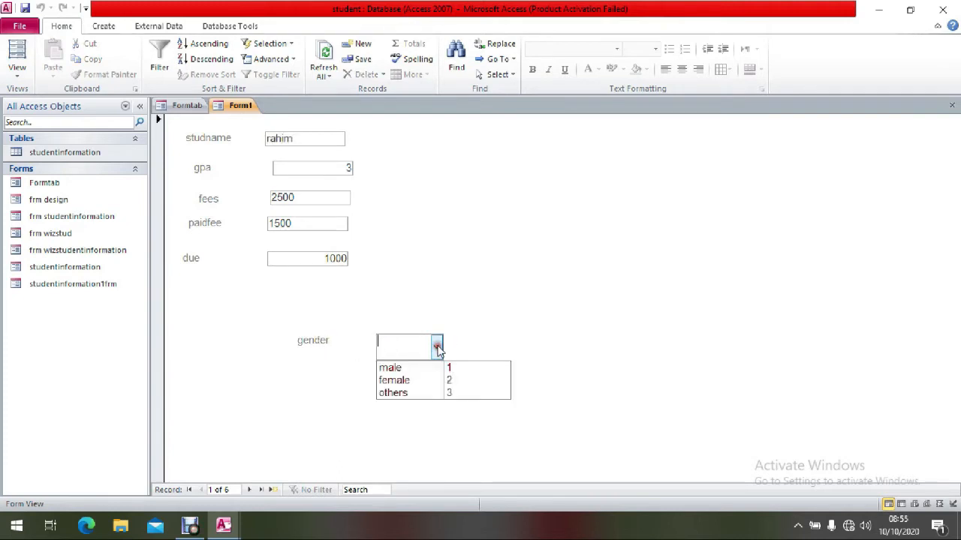
pyautogui.click(396, 371)
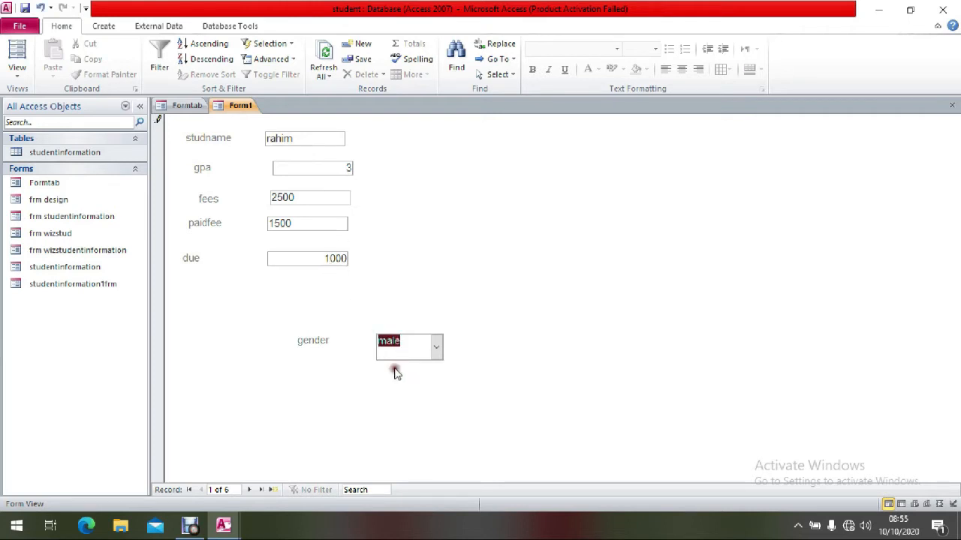
pyautogui.click(250, 490)
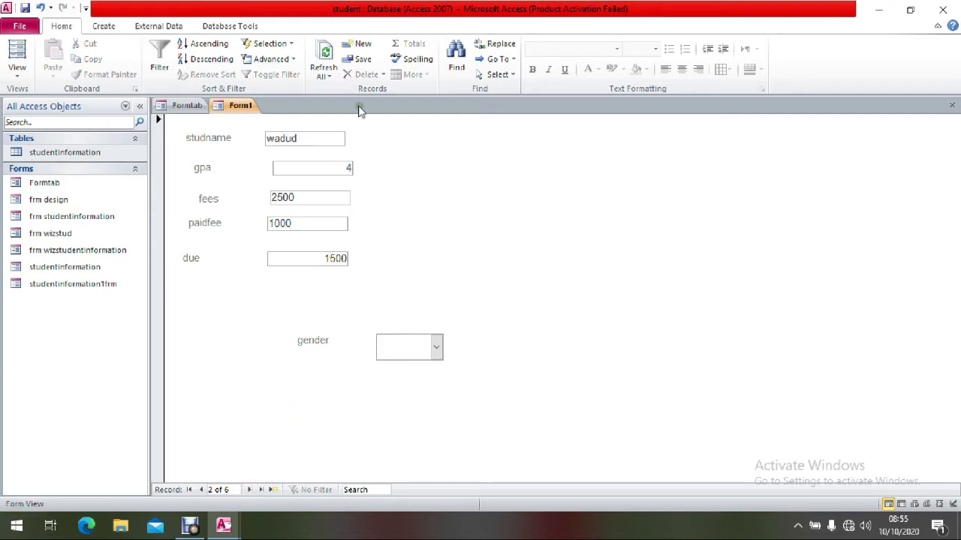
pyautogui.click(435, 349)
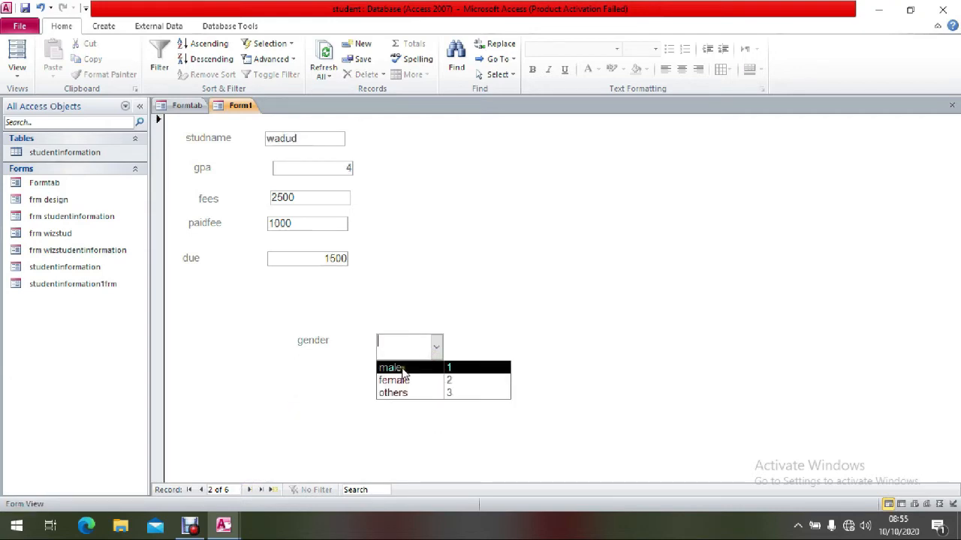
pyautogui.click(403, 371)
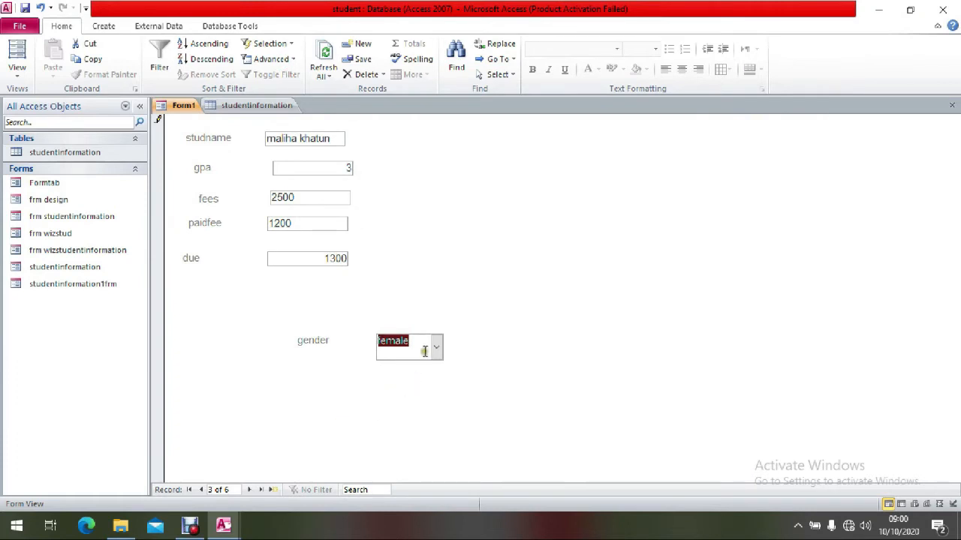
# - Choose female as the gender in the third record and male in the fourth record
pyautogui.click(439, 347)
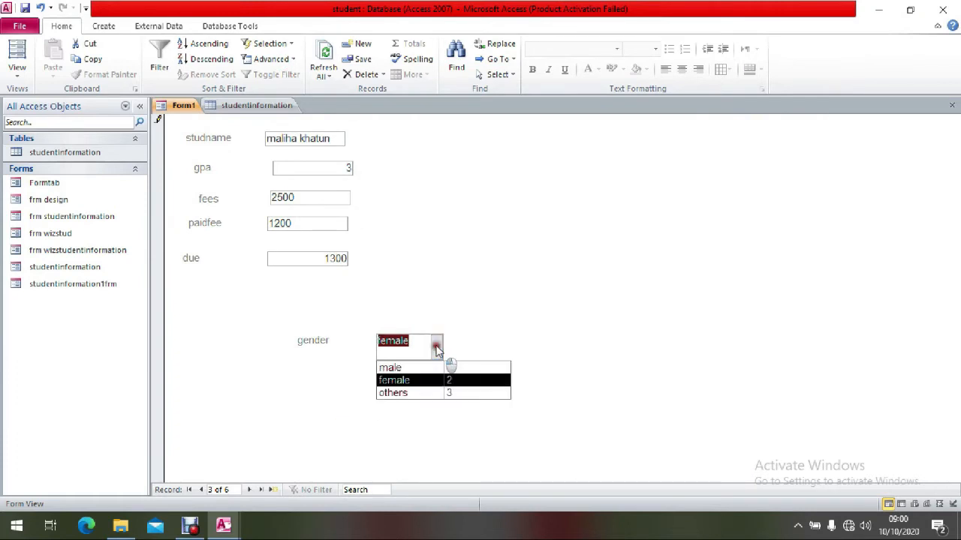
pyautogui.click(398, 382)
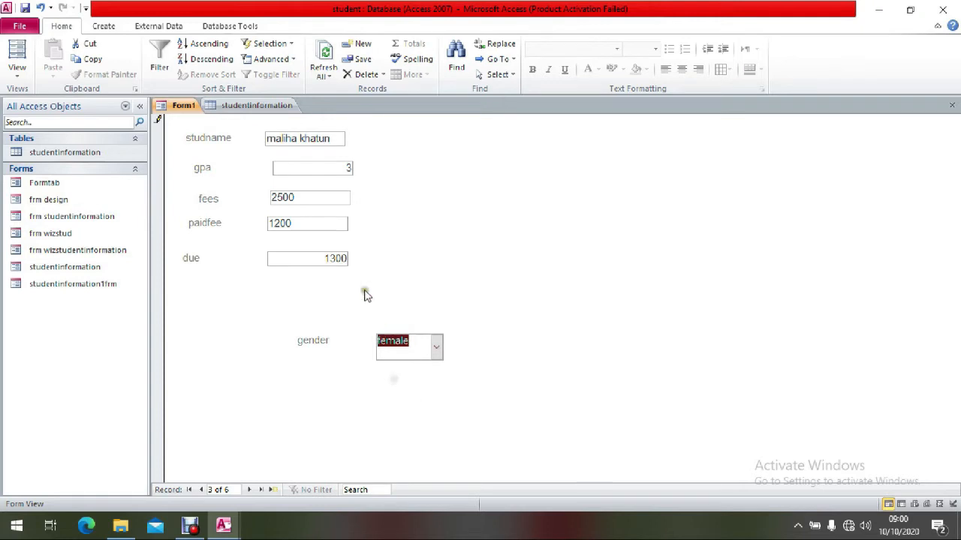
pyautogui.click(252, 489)
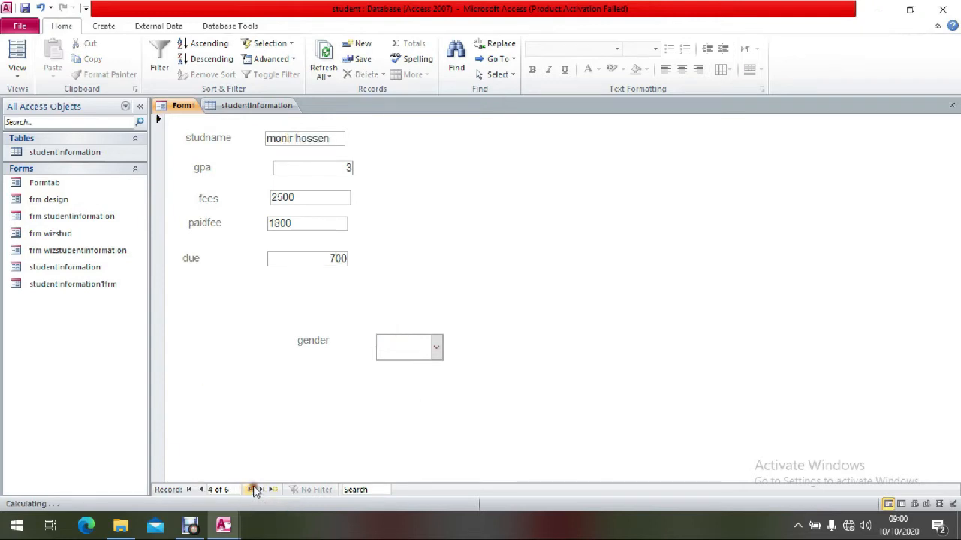
pyautogui.click(435, 348)
pyautogui.click(391, 368)
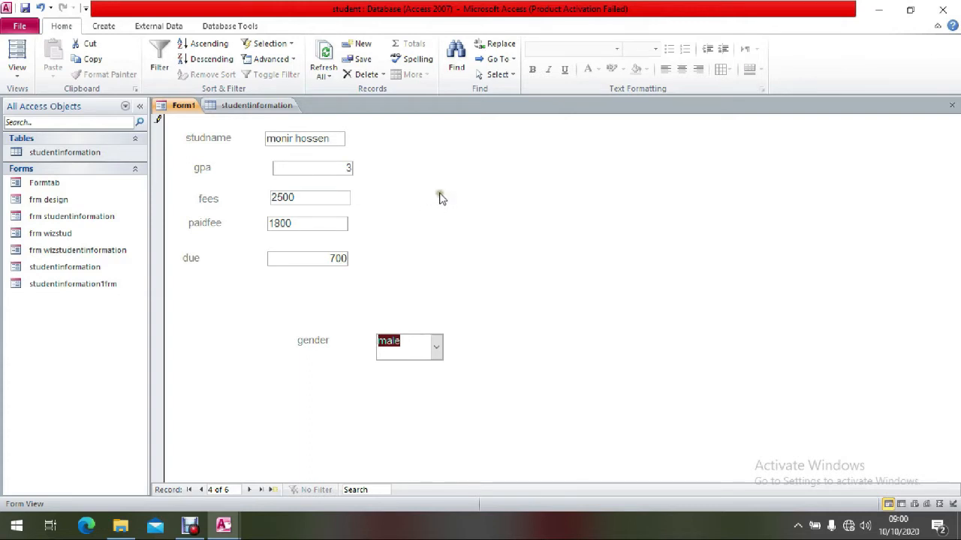
# - Save the form under the name combobox
pyautogui.click(25, 7)
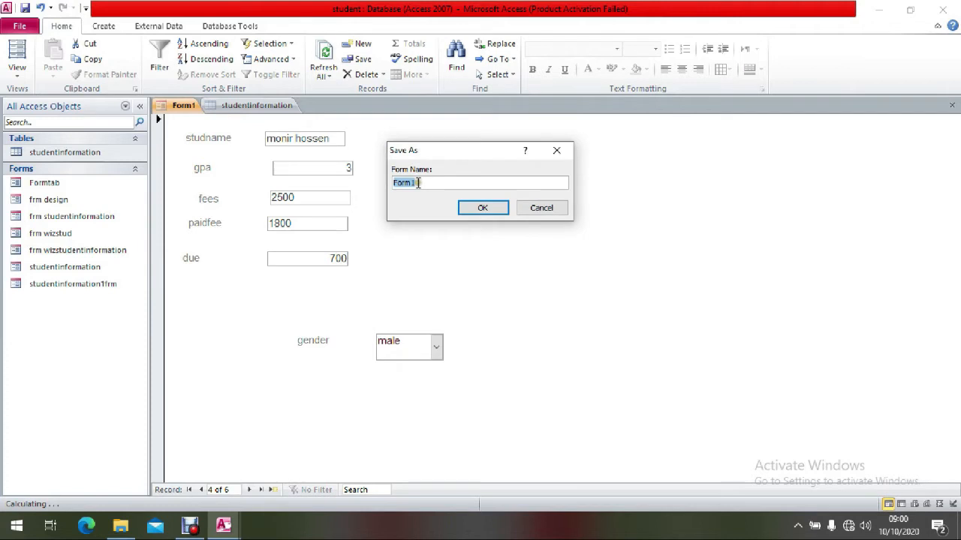
pyautogui.press('BackSpace')
pyautogui.write('combobox')
pyautogui.click(475, 208)
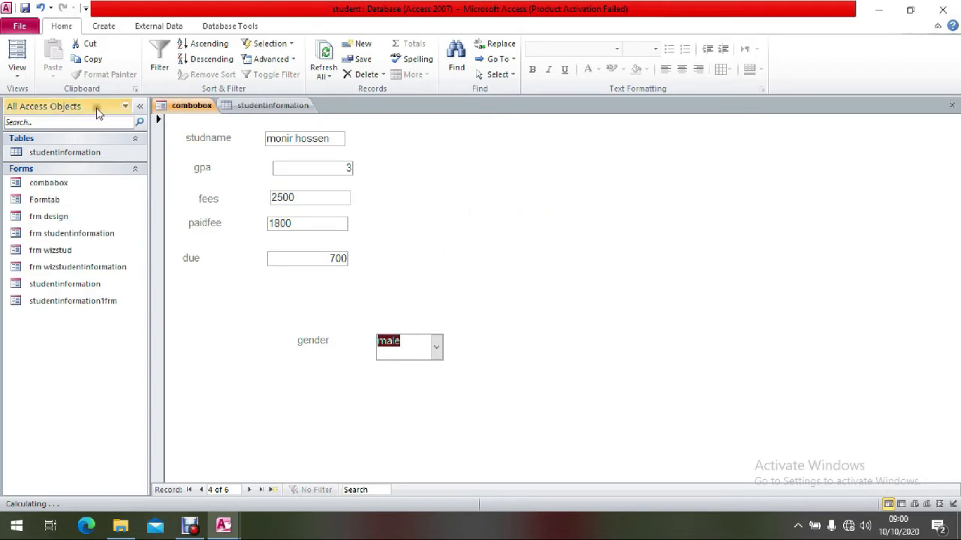
# - Check the gender values stored in the studentinformation table and close the table
pyautogui.click(17, 75)
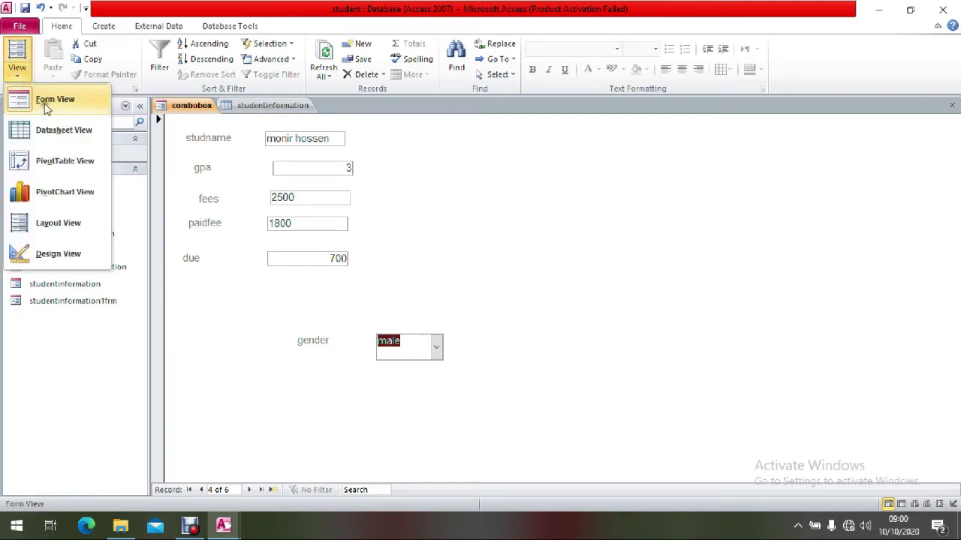
pyautogui.click(42, 100)
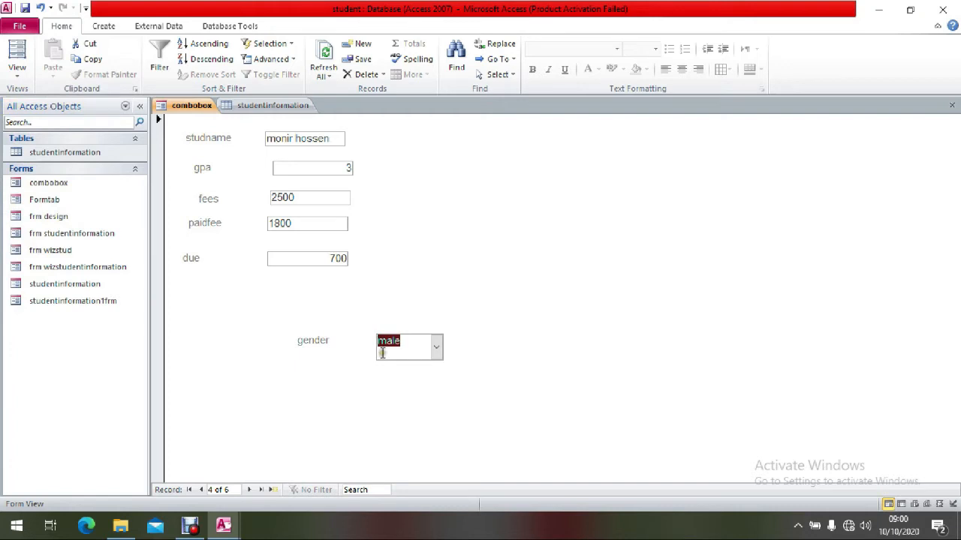
pyautogui.click(57, 153)
pyautogui.doubleClick(57, 158)
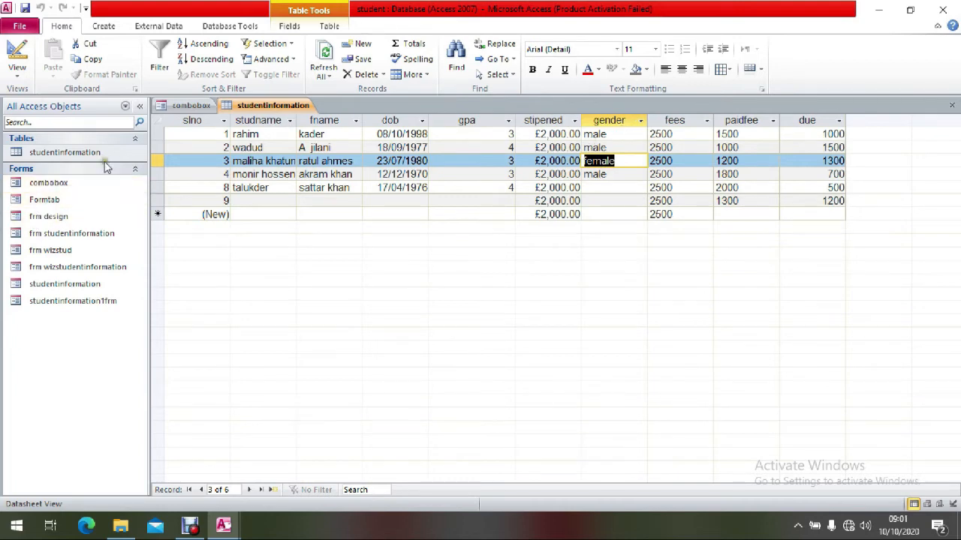
pyautogui.click(951, 105)
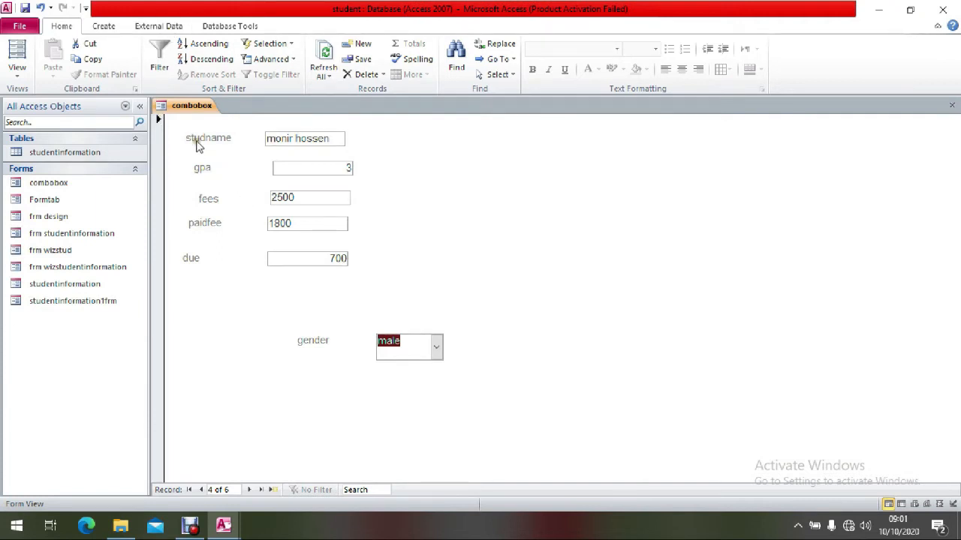
pyautogui.click(65, 158)
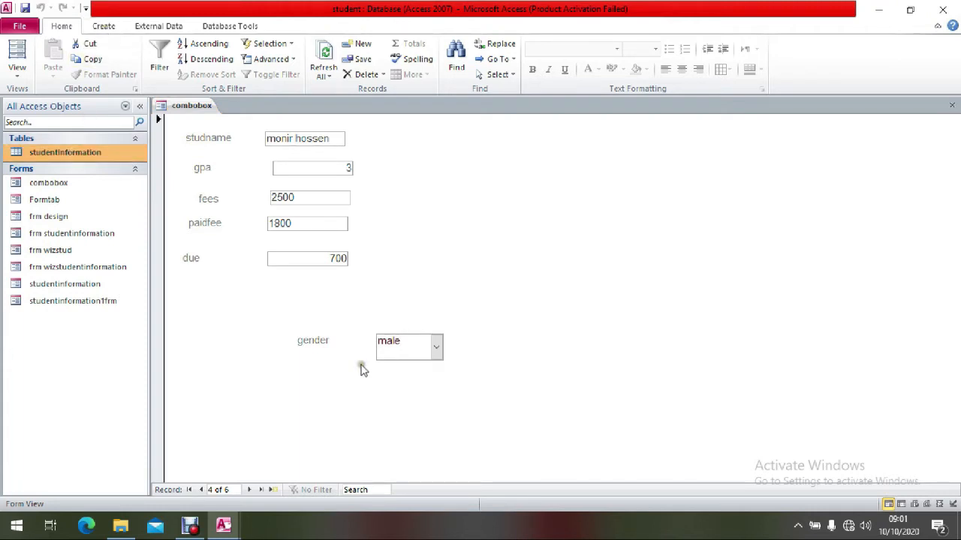
# - Check the choices in the gender combo box and switch the combobox form to Design View
pyautogui.click(436, 348)
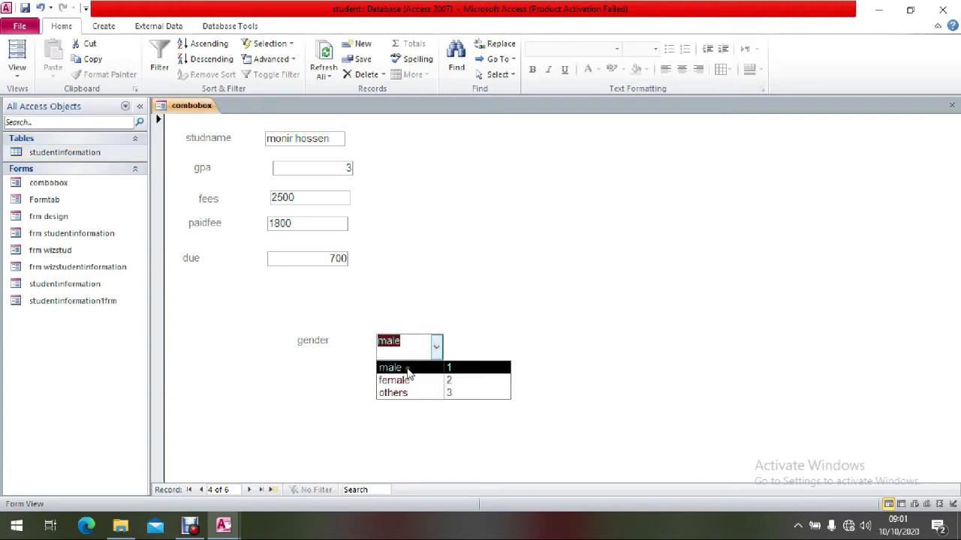
pyautogui.click(459, 284)
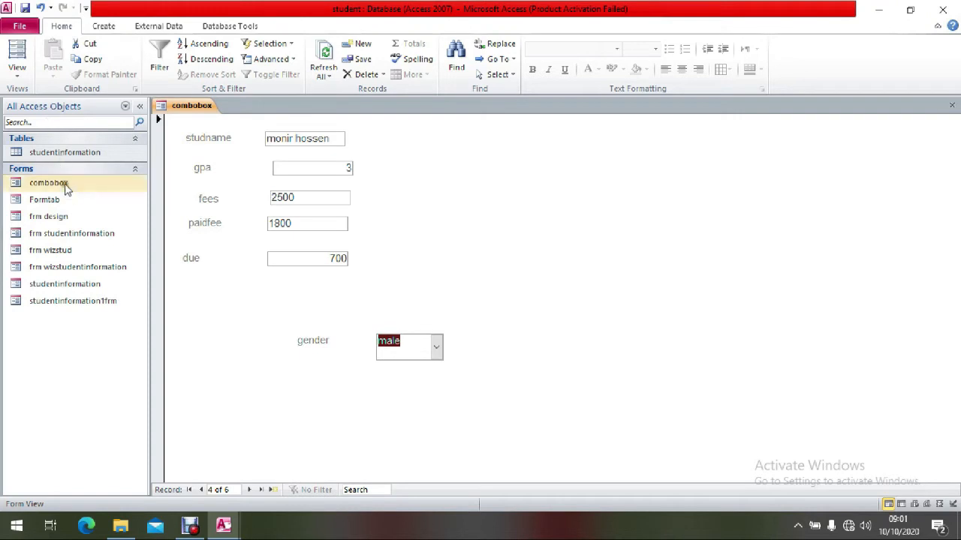
pyautogui.rightClick(186, 106)
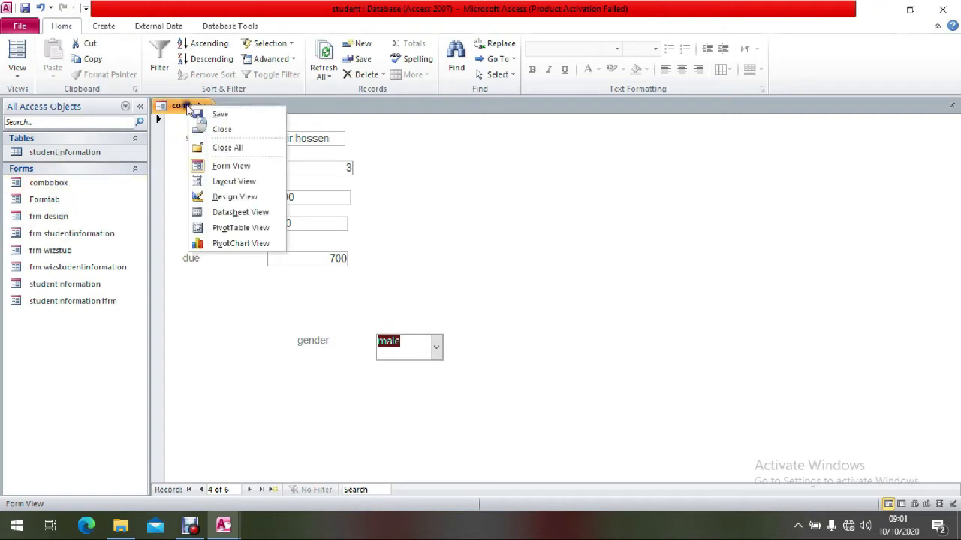
pyautogui.click(226, 196)
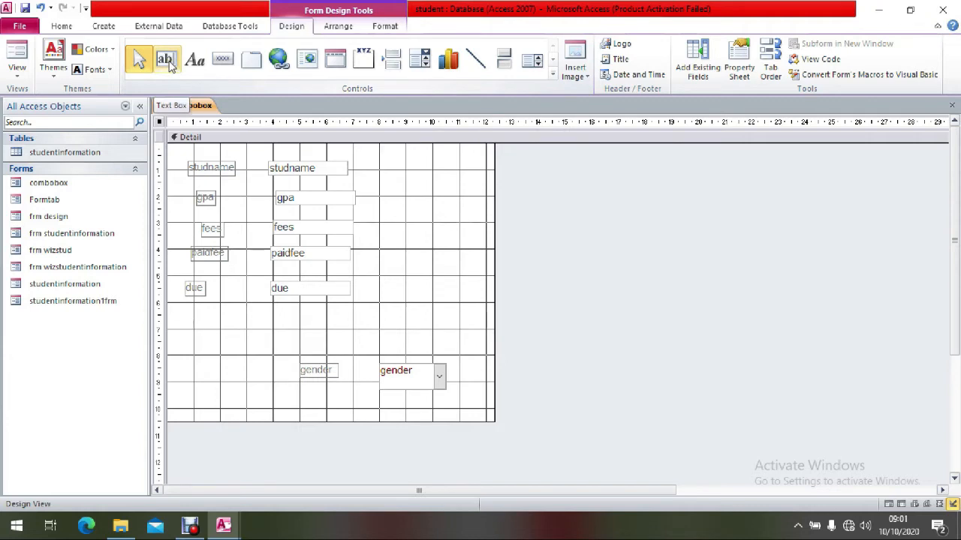
# - Add an unbound text box about 2 cm wide and 1 cm high just above the gender combo box
pyautogui.click(166, 60)
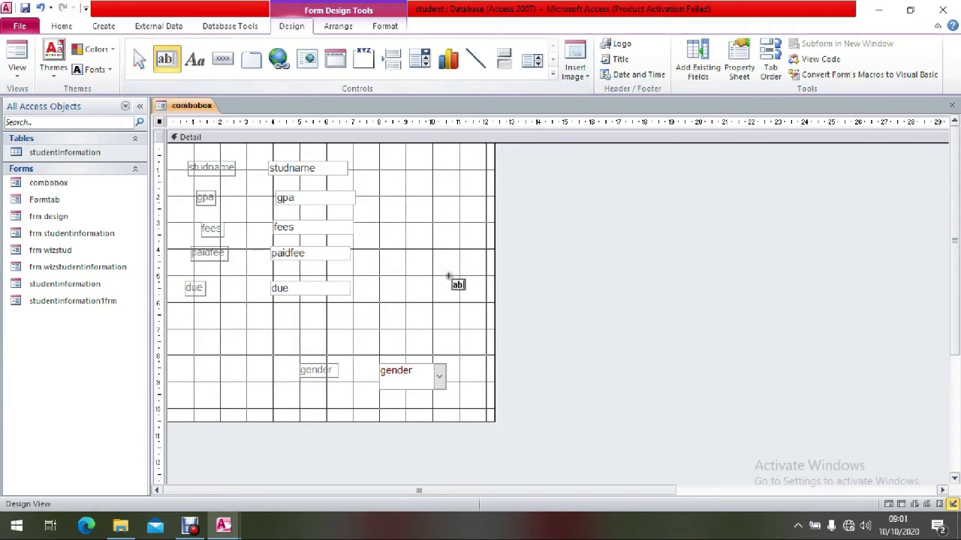
pyautogui.moveTo(384, 299); pyautogui.dragTo(440, 326)
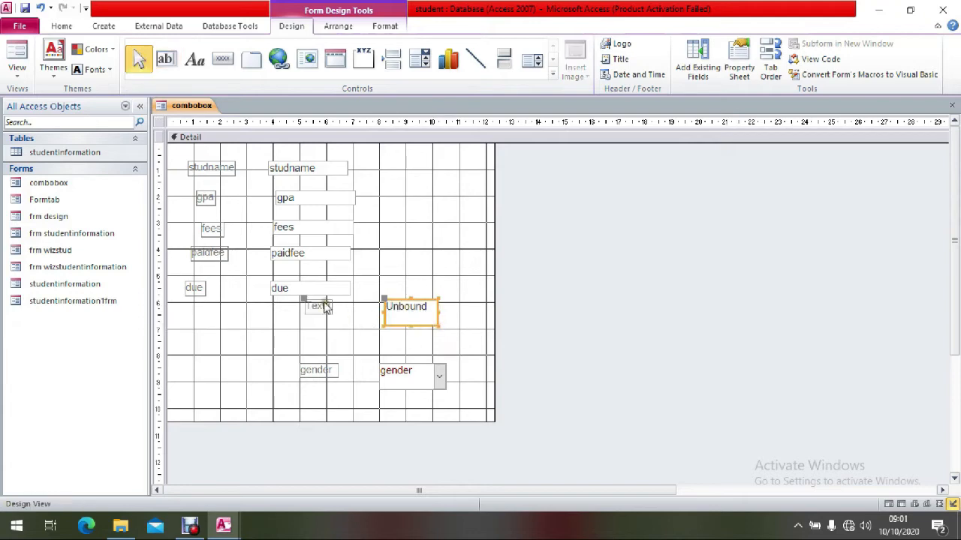
pyautogui.moveTo(311, 300); pyautogui.dragTo(394, 306)
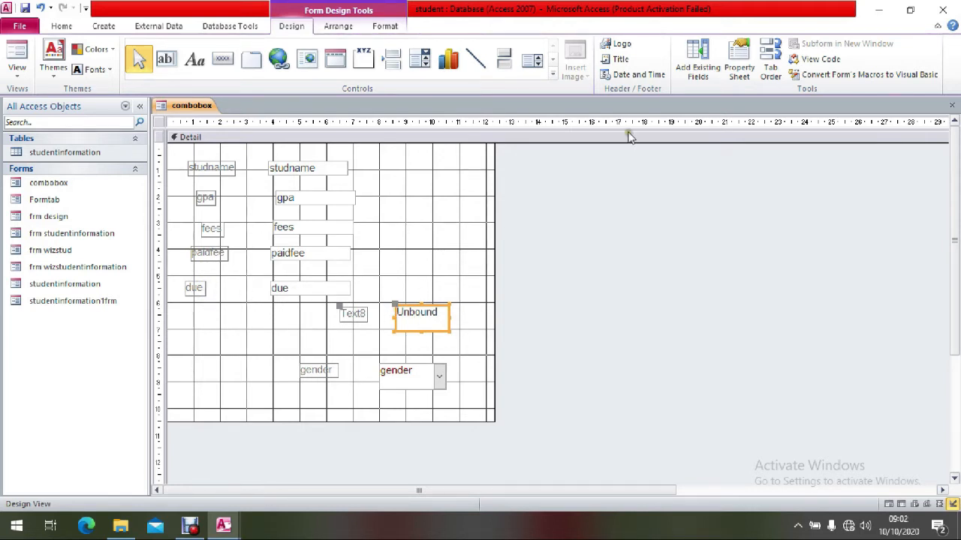
# - Show the properties of the new text box and open the Expression Builder for its Control Source
pyautogui.click(700, 66)
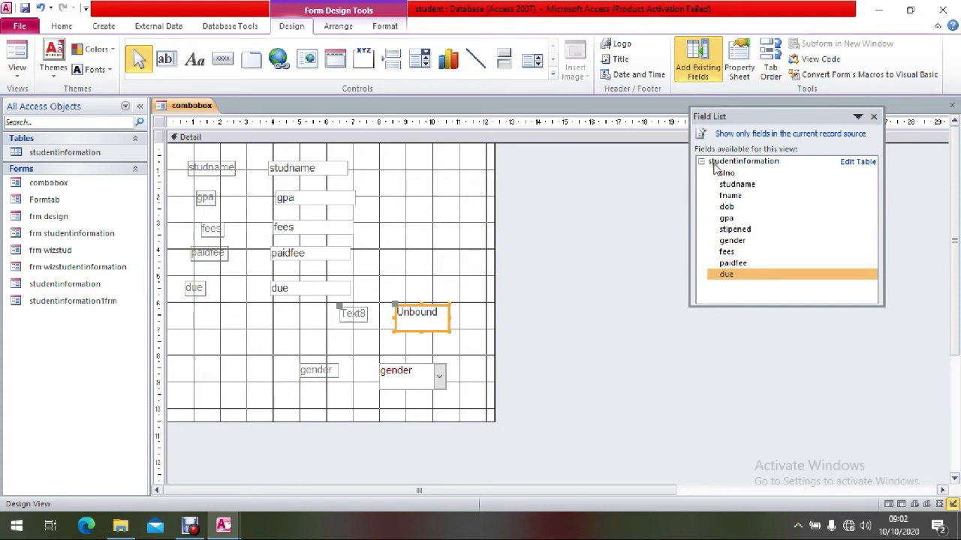
pyautogui.click(874, 116)
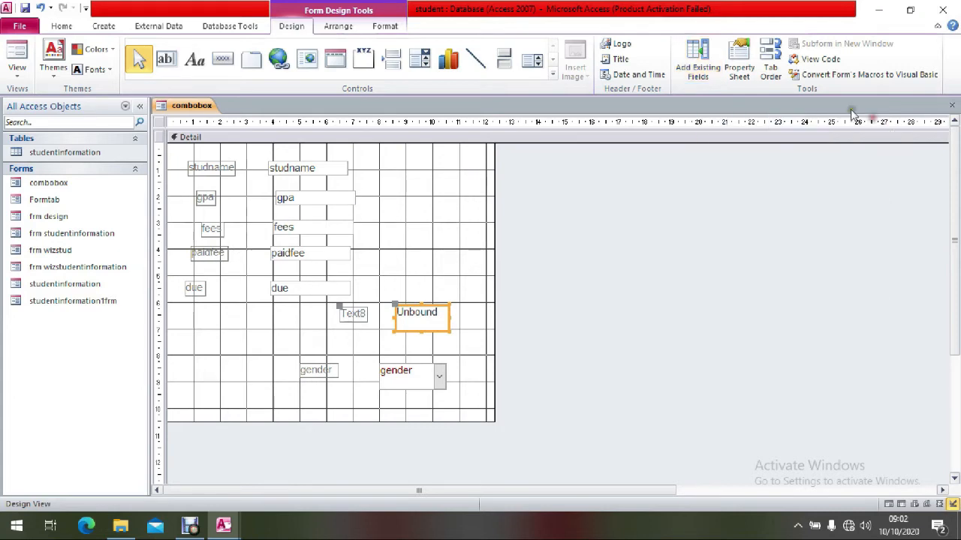
pyautogui.click(740, 66)
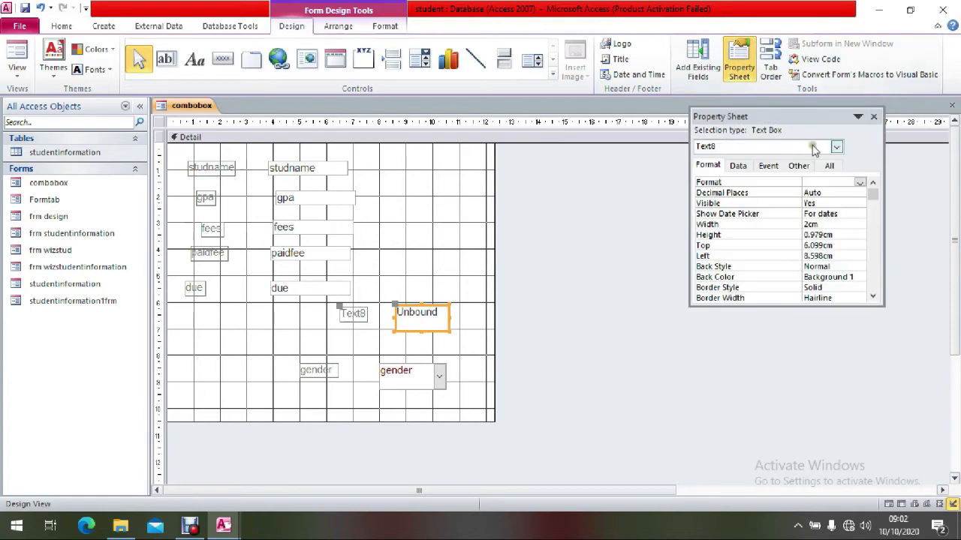
pyautogui.moveTo(809, 304); pyautogui.dragTo(839, 480)
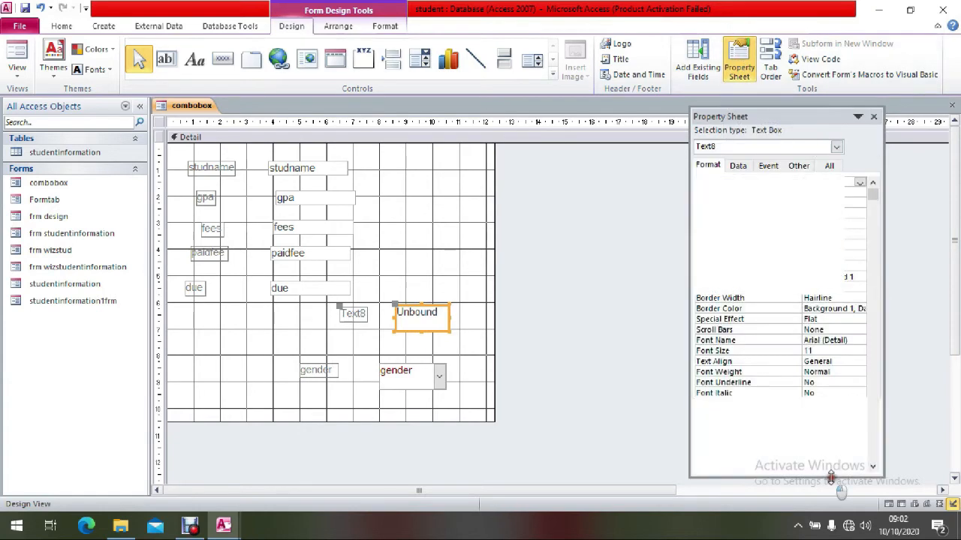
pyautogui.moveTo(797, 120); pyautogui.dragTo(856, 109)
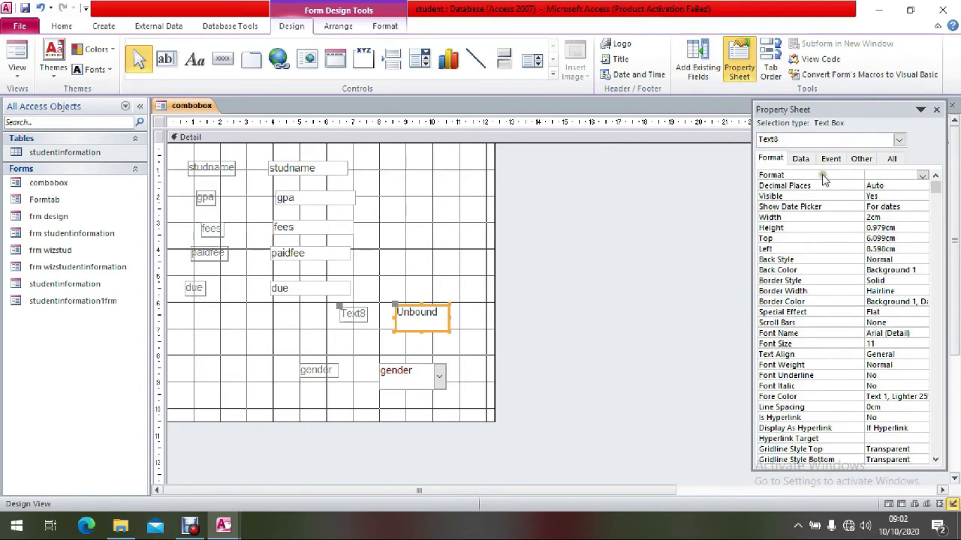
pyautogui.click(801, 160)
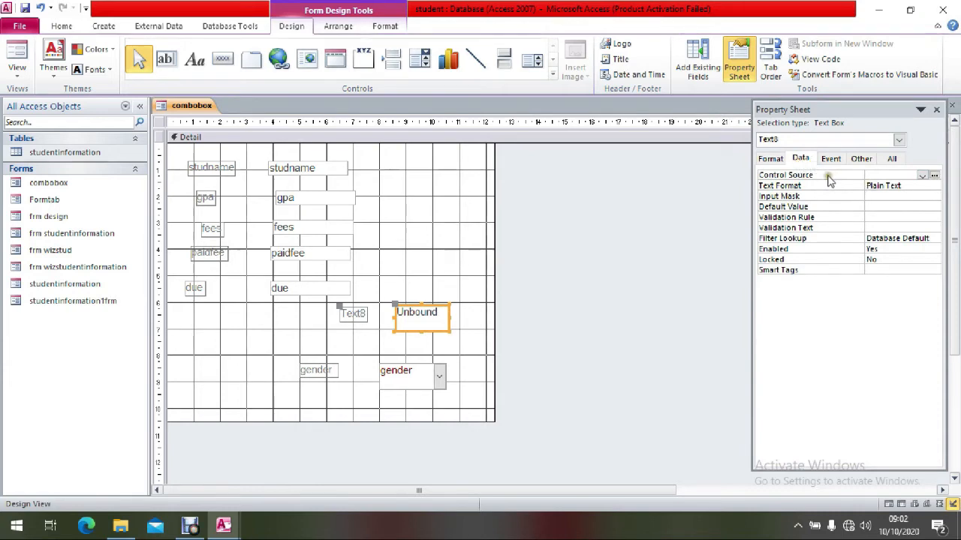
pyautogui.click(934, 175)
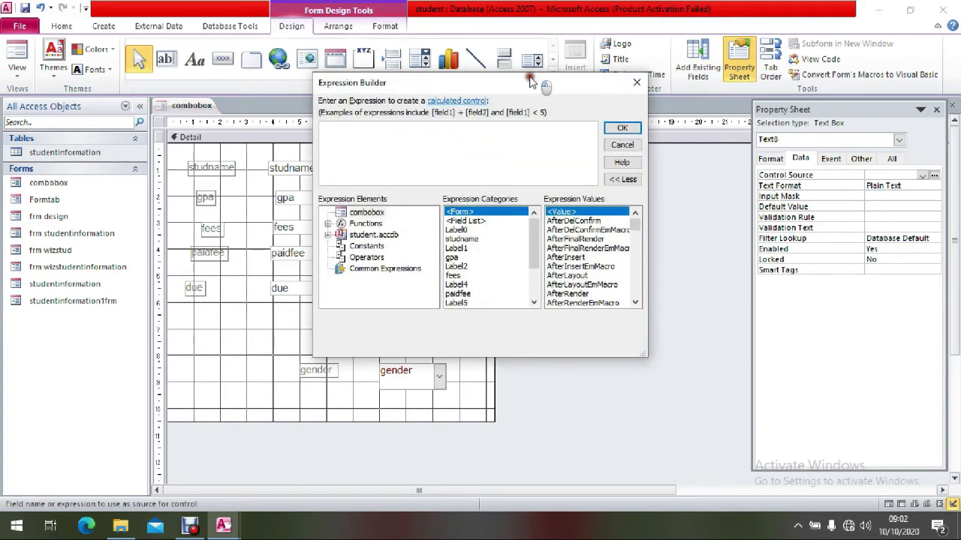
pyautogui.moveTo(522, 84); pyautogui.dragTo(720, 108)
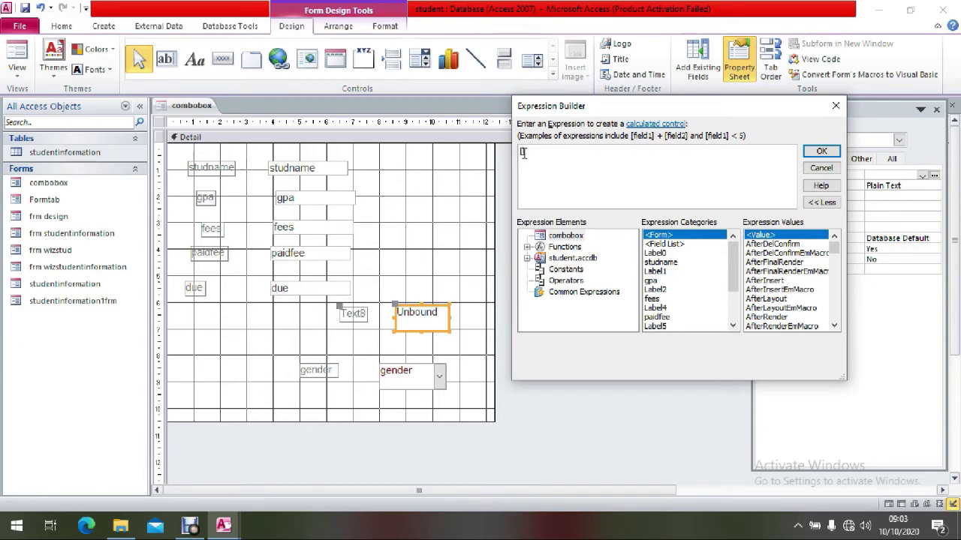
# - Enter the expression =[fee]-[paidfee] as the new text box's Control Source and accept it
pyautogui.write('paidfee')
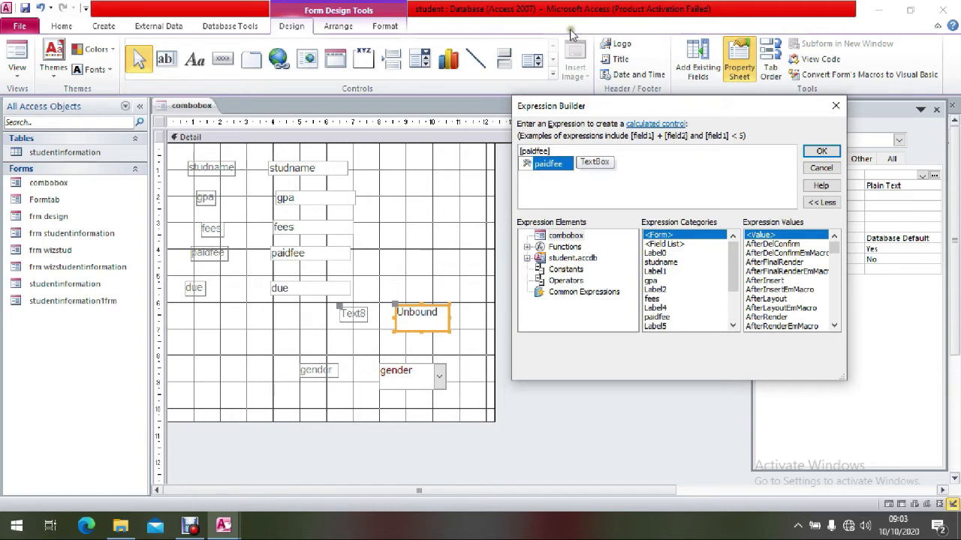
pyautogui.click(552, 148)
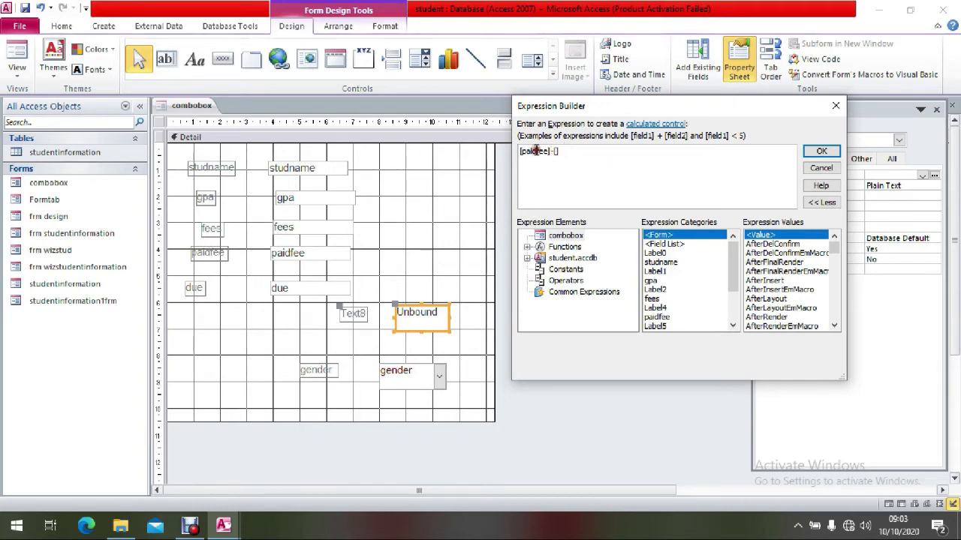
pyautogui.write('-[')
pyautogui.press('BackSpace')
pyautogui.press('BackSpace')
pyautogui.write('paid')
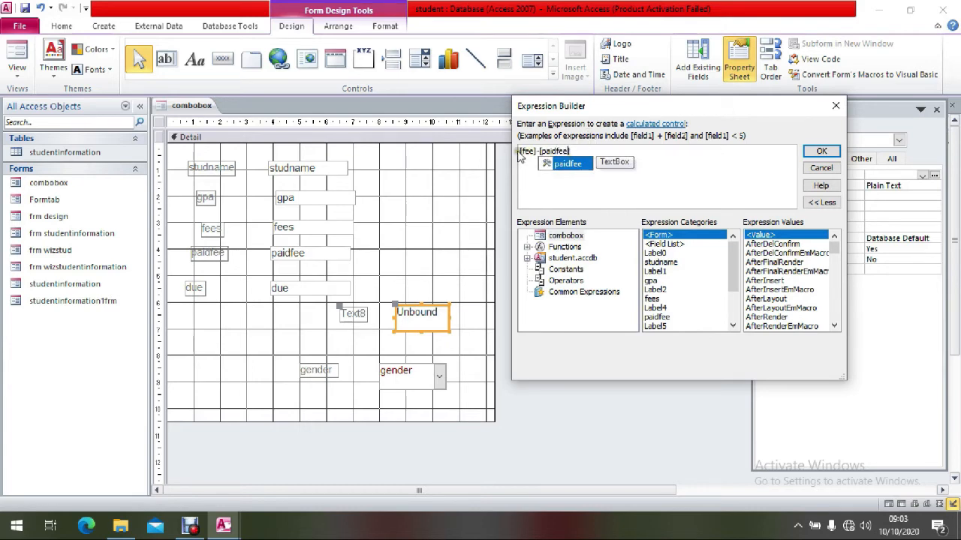
pyautogui.click(573, 148)
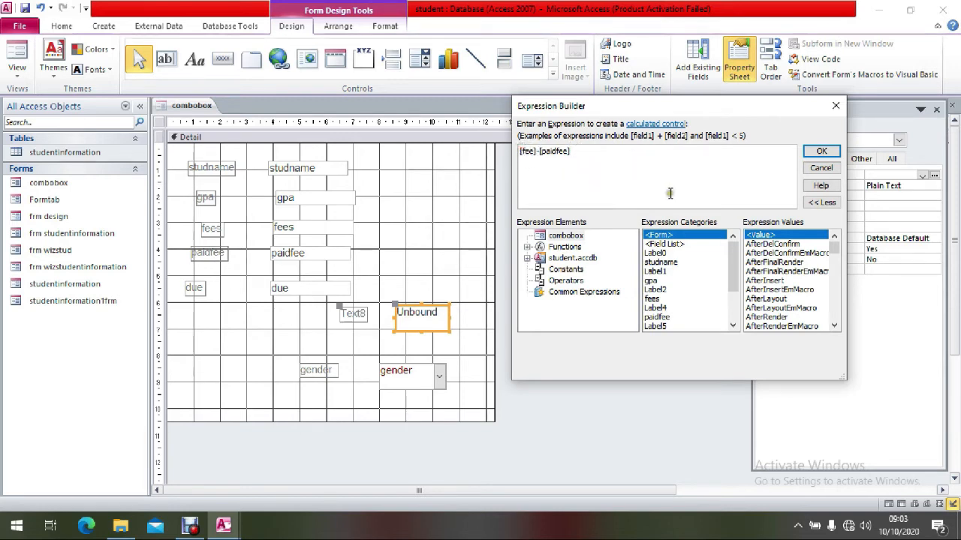
pyautogui.write('=')
pyautogui.click(820, 152)
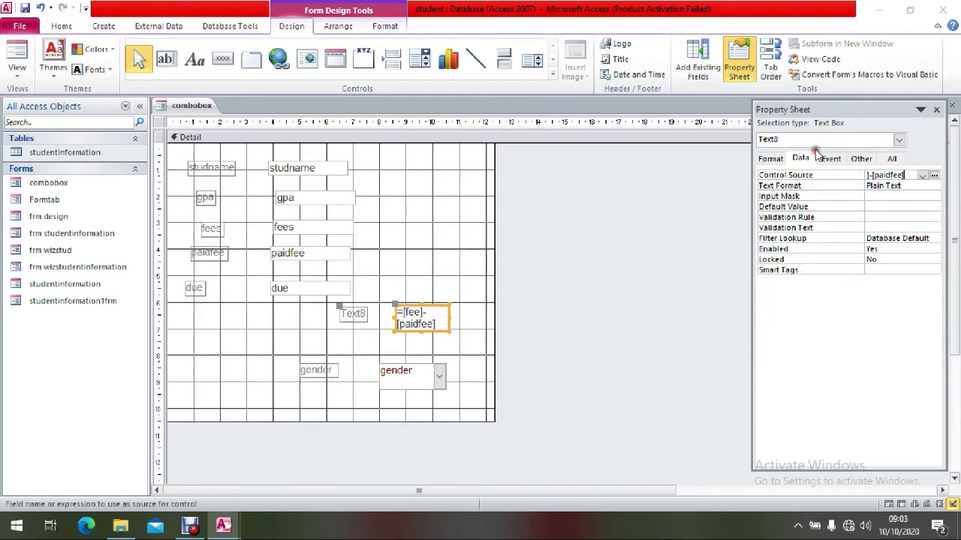
# - Change the caption of the calculated text box's label to due
pyautogui.rightClick(363, 319)
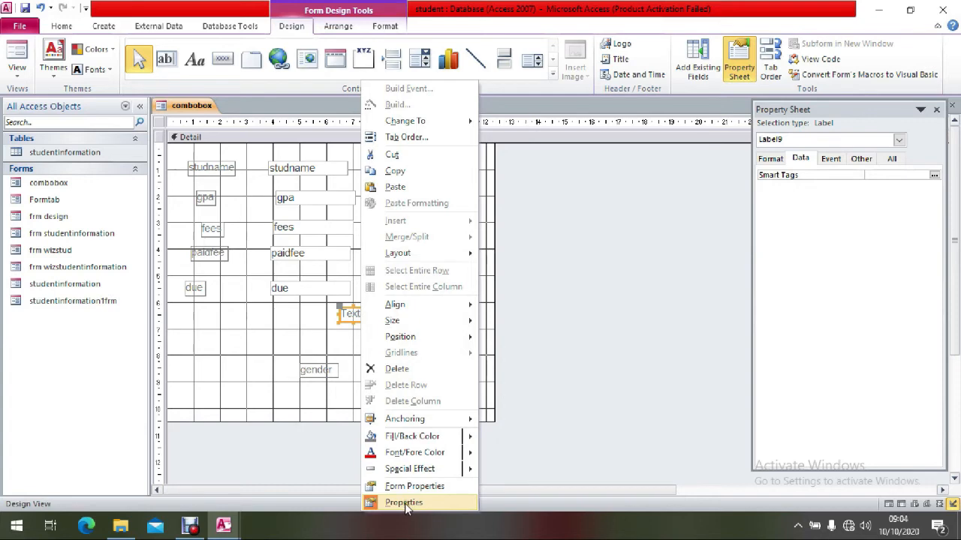
pyautogui.click(583, 361)
pyautogui.click(345, 313)
pyautogui.click(345, 313)
pyautogui.doubleClick(349, 313)
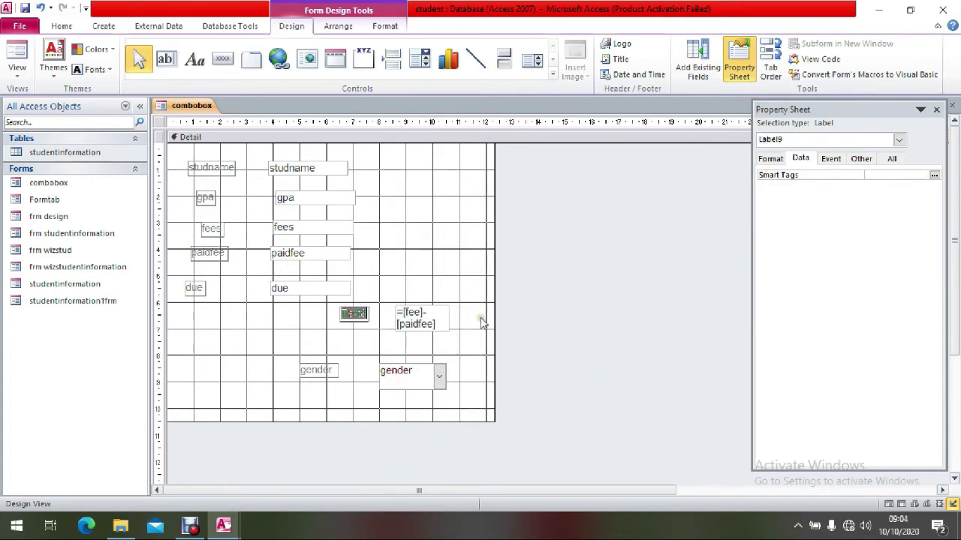
pyautogui.press('BackSpace')
pyautogui.click(444, 246)
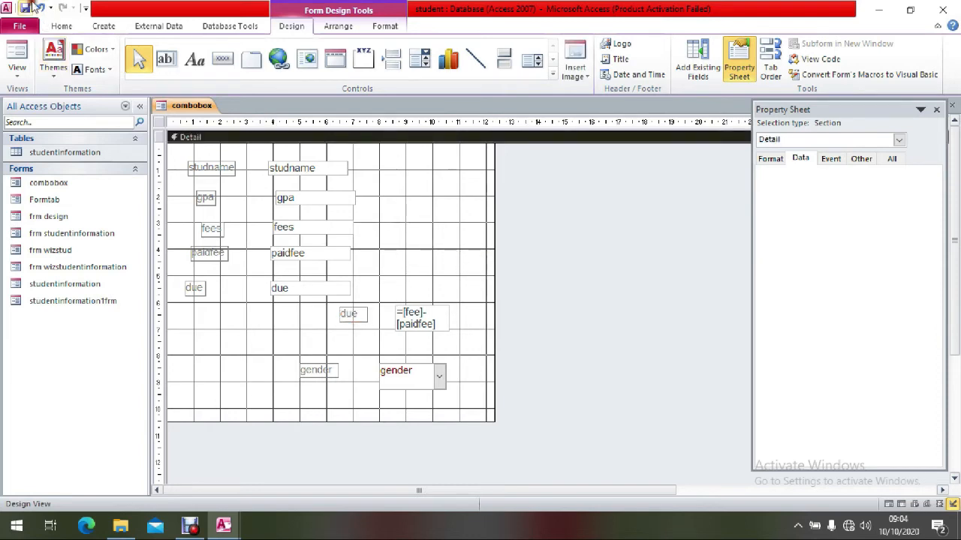
# - Delete the original due label and its bound due text box below paidfee
pyautogui.click(203, 287)
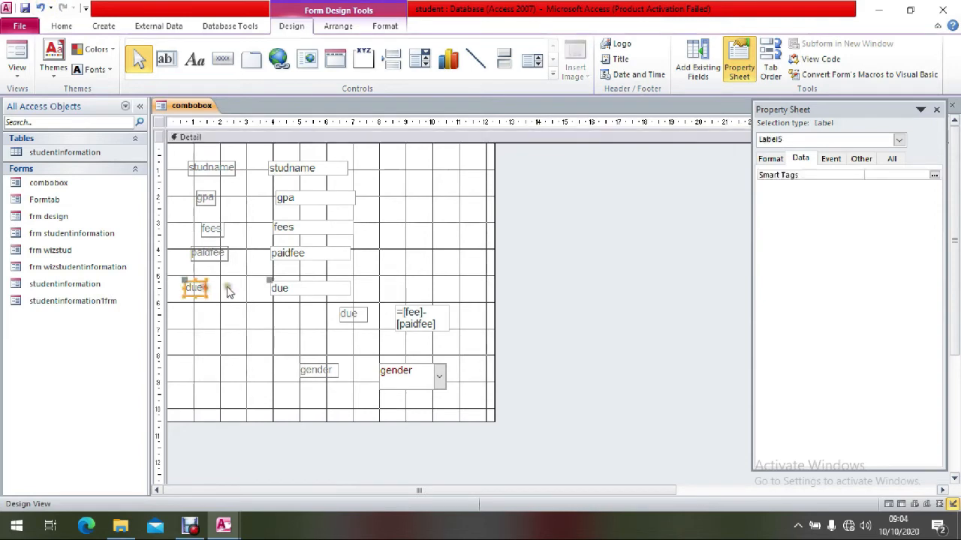
pyautogui.press('Delete')
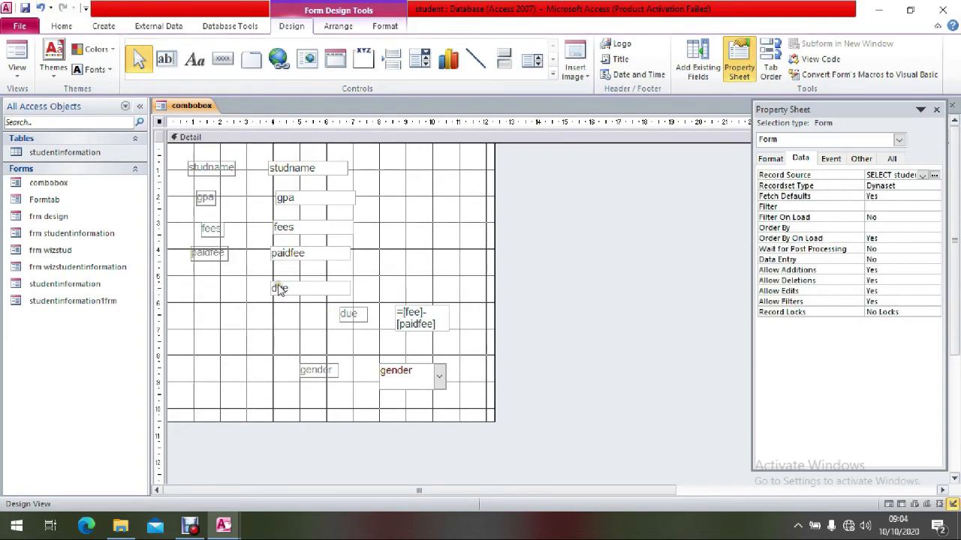
pyautogui.click(279, 286)
pyautogui.press('Delete')
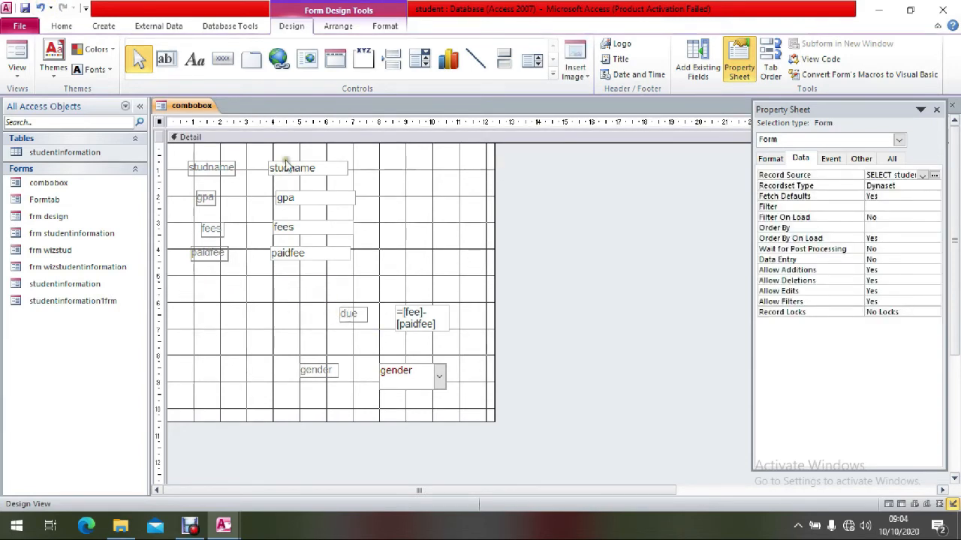
# - Check the calculated due value in Form View and return the form to Design View
pyautogui.click(6, 51)
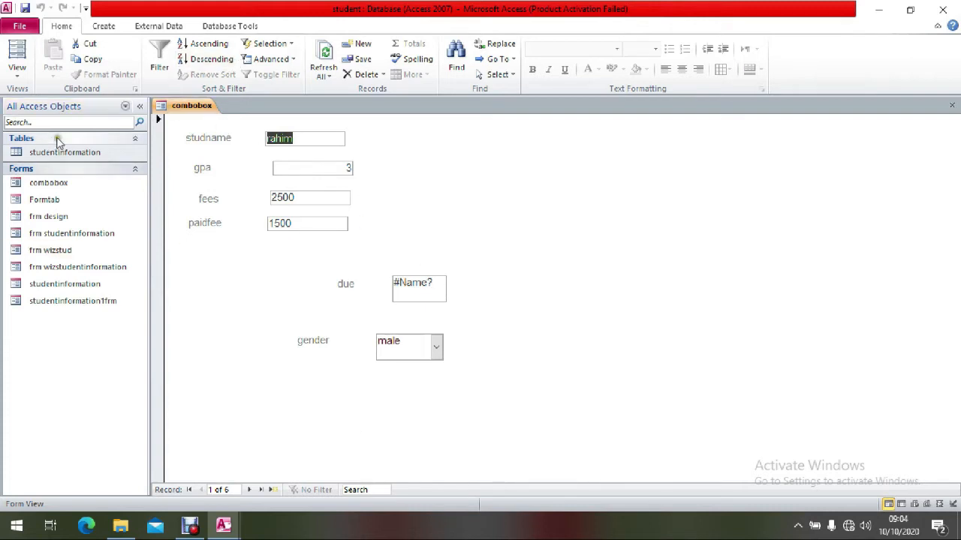
pyautogui.rightClick(185, 107)
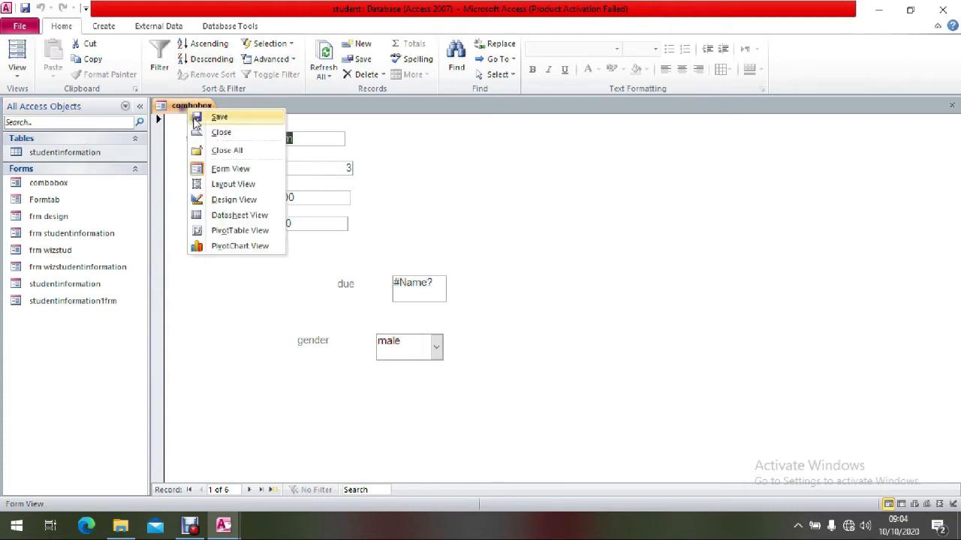
pyautogui.click(223, 201)
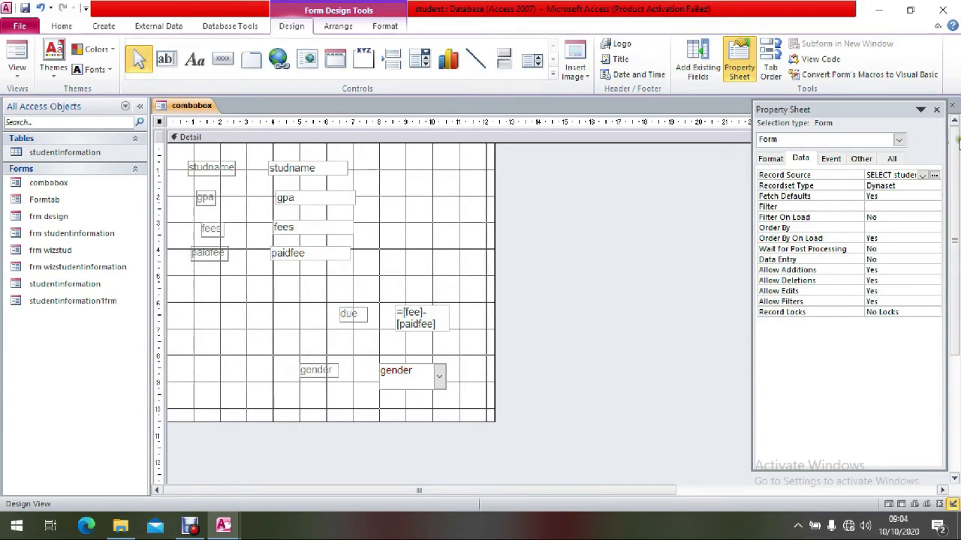
pyautogui.click(934, 175)
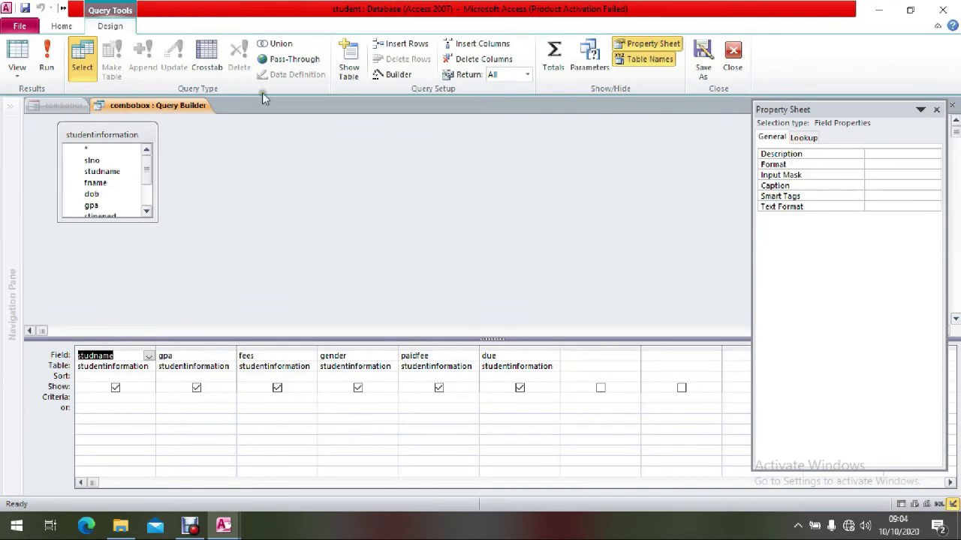
pyautogui.click(936, 109)
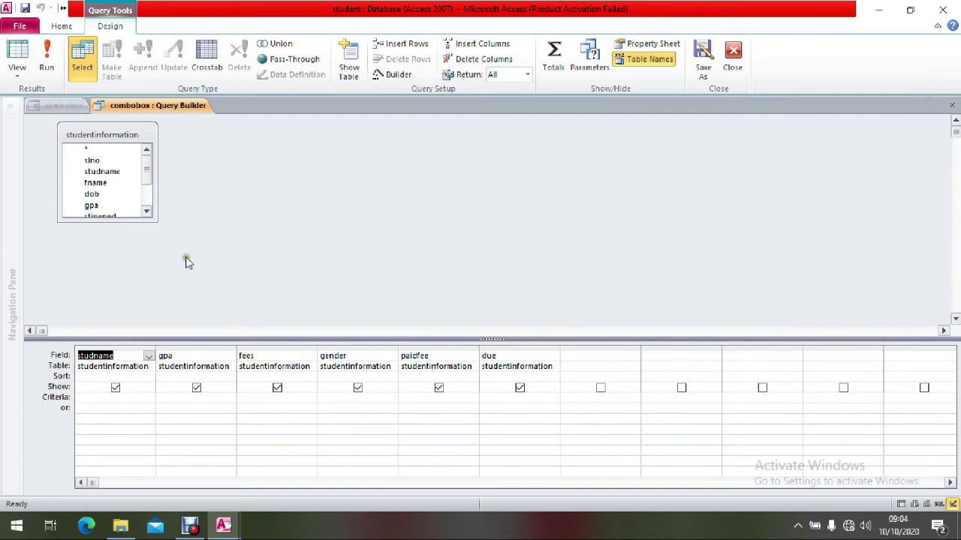
pyautogui.click(952, 105)
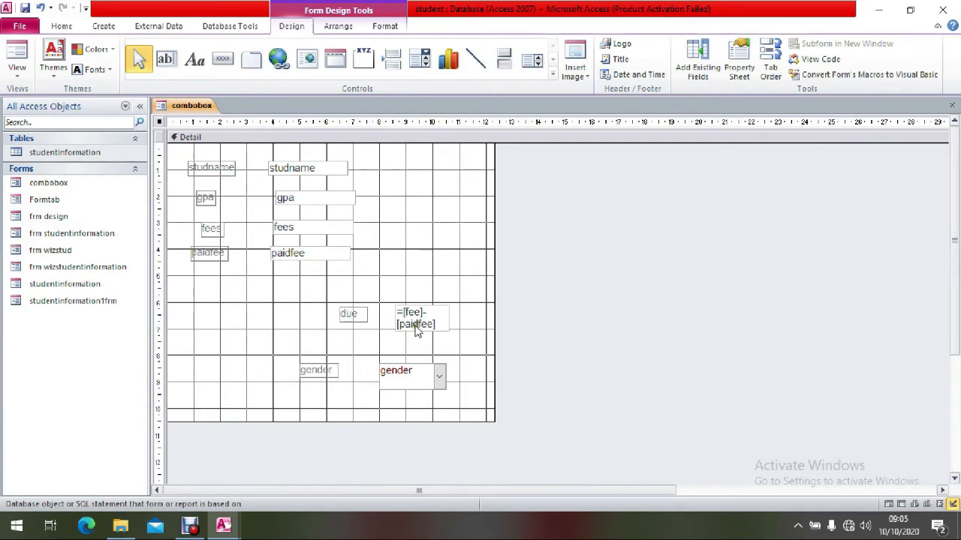
pyautogui.click(737, 66)
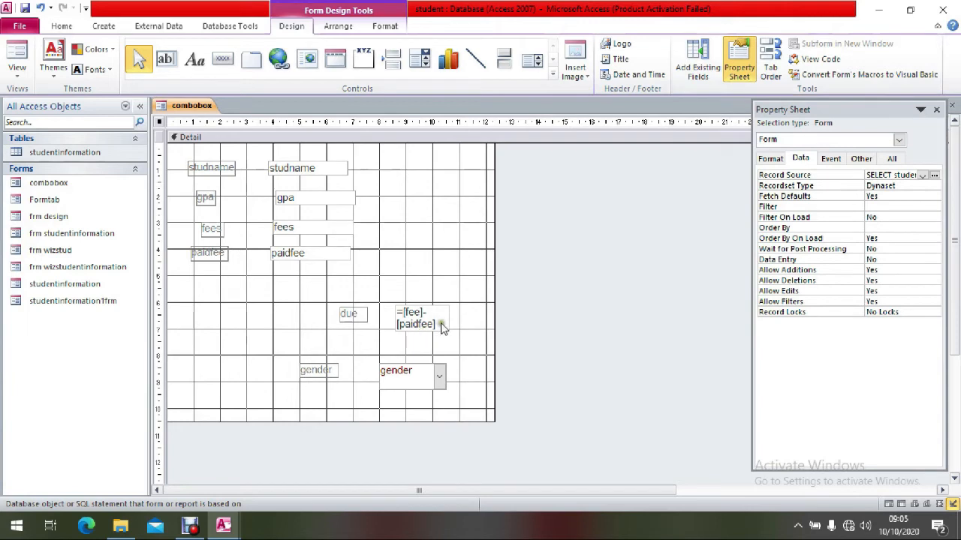
pyautogui.click(936, 175)
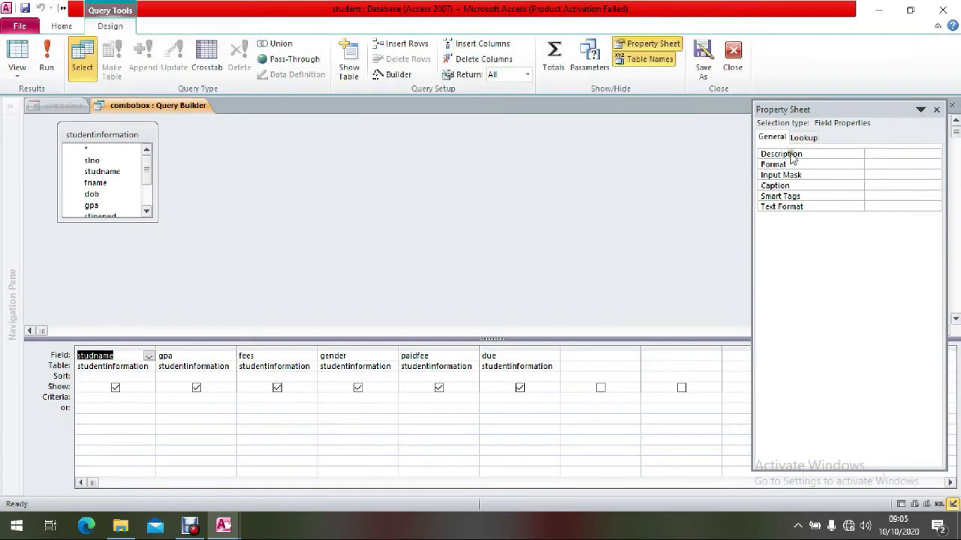
pyautogui.click(936, 109)
pyautogui.click(951, 108)
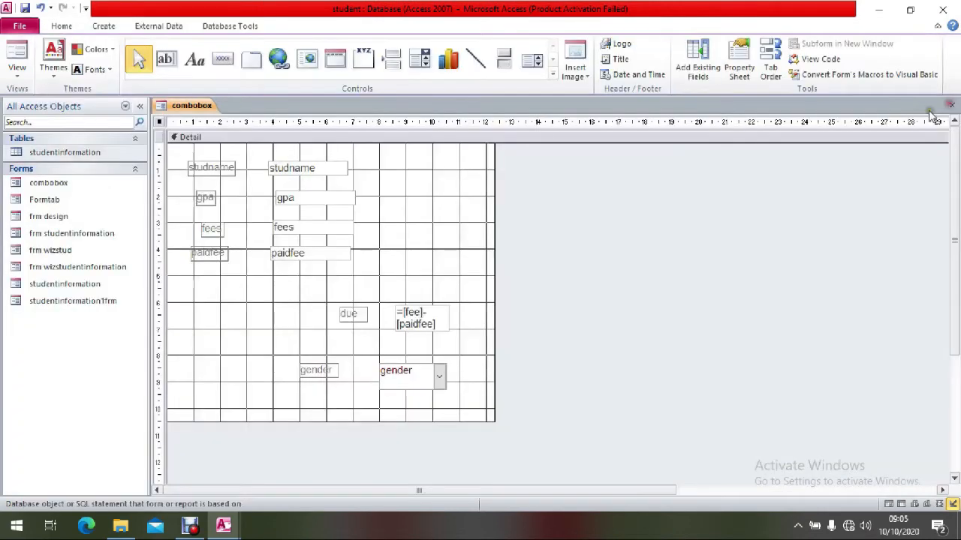
# - Correct the Control Source expression of the calculated due text box to =[fees]-[paidfee]
pyautogui.doubleClick(418, 318)
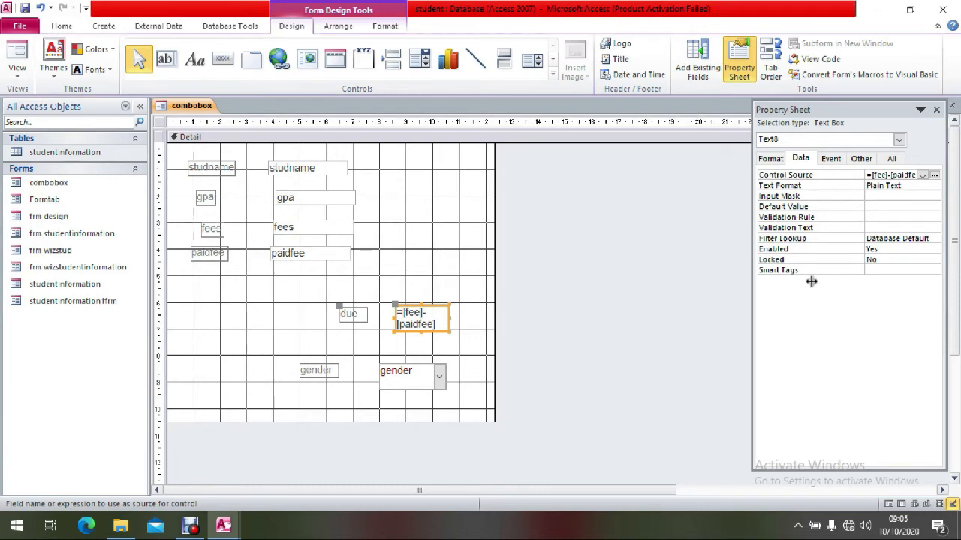
pyautogui.click(933, 175)
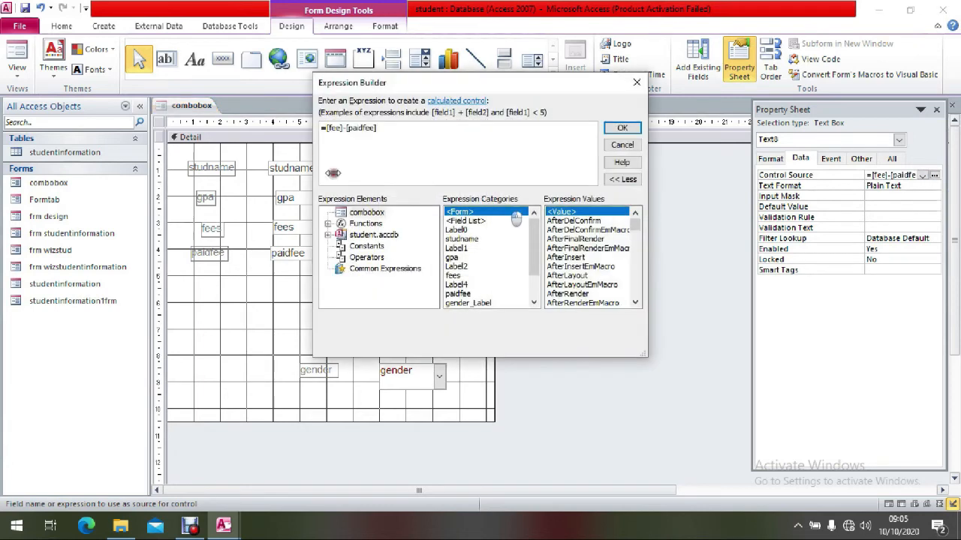
pyautogui.click(341, 127)
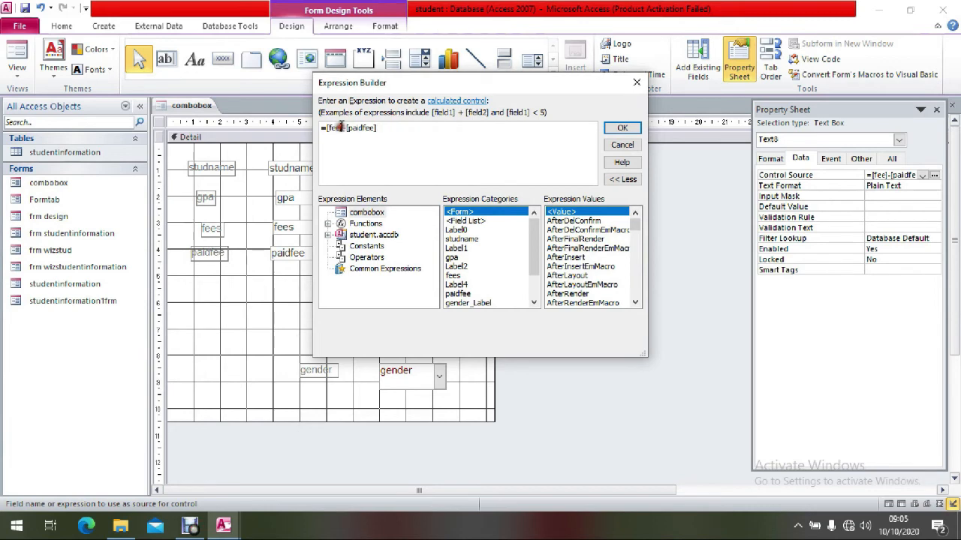
pyautogui.write('s')
pyautogui.click(433, 152)
pyautogui.click(622, 128)
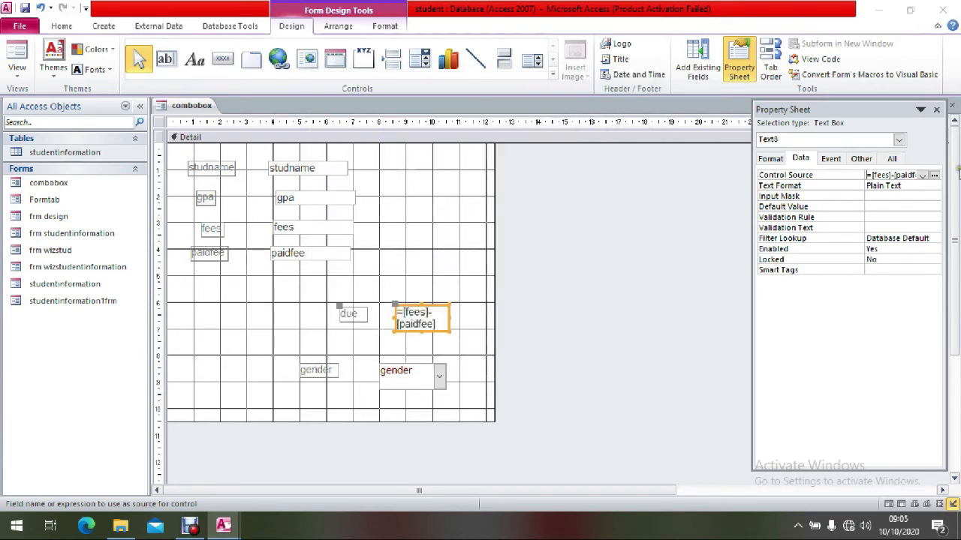
# - Review the recalculated due amount in Form View and switch the combobox form back to Design View
pyautogui.click(935, 110)
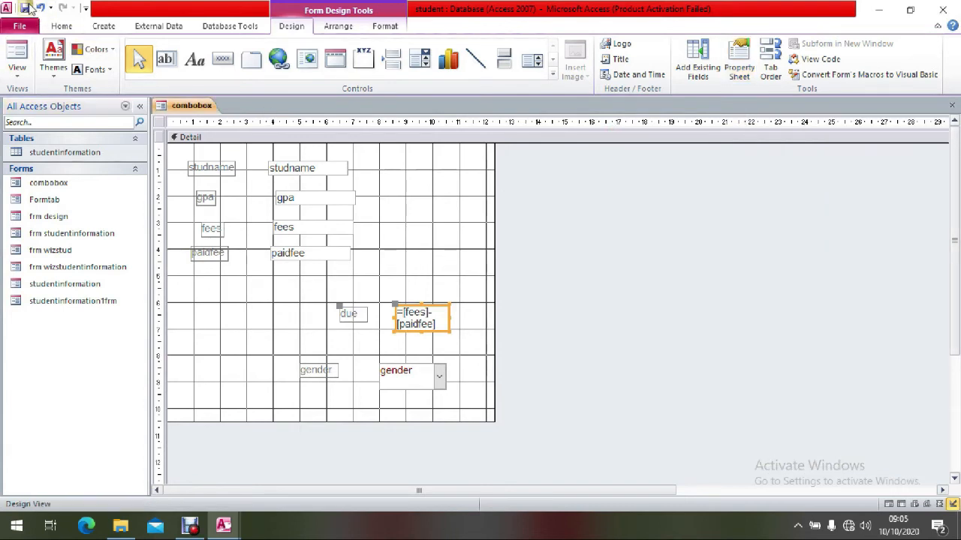
pyautogui.click(15, 52)
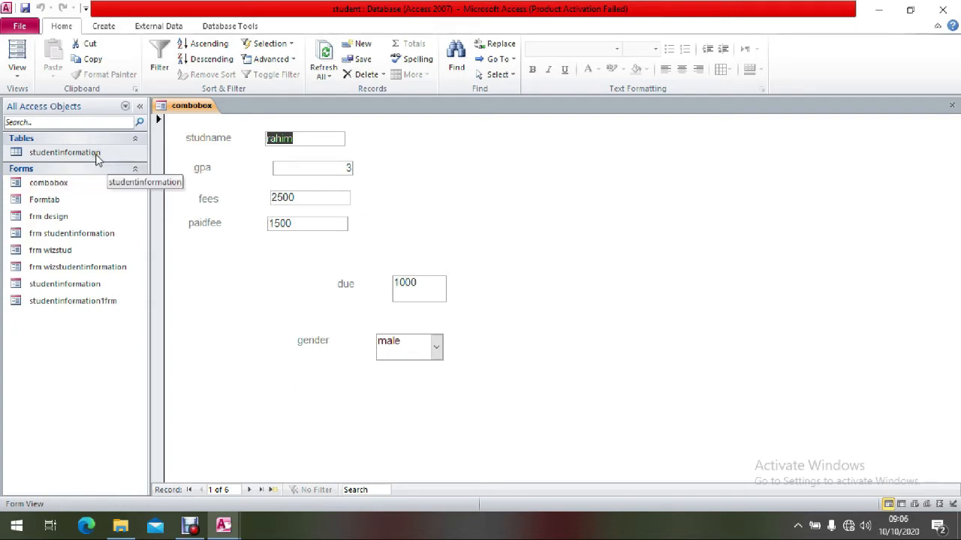
pyautogui.rightClick(201, 106)
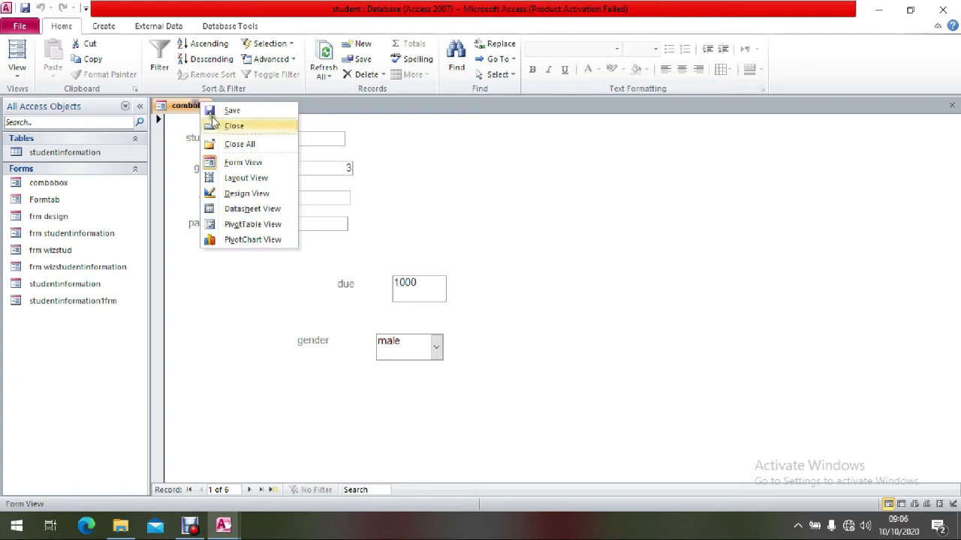
pyautogui.click(241, 192)
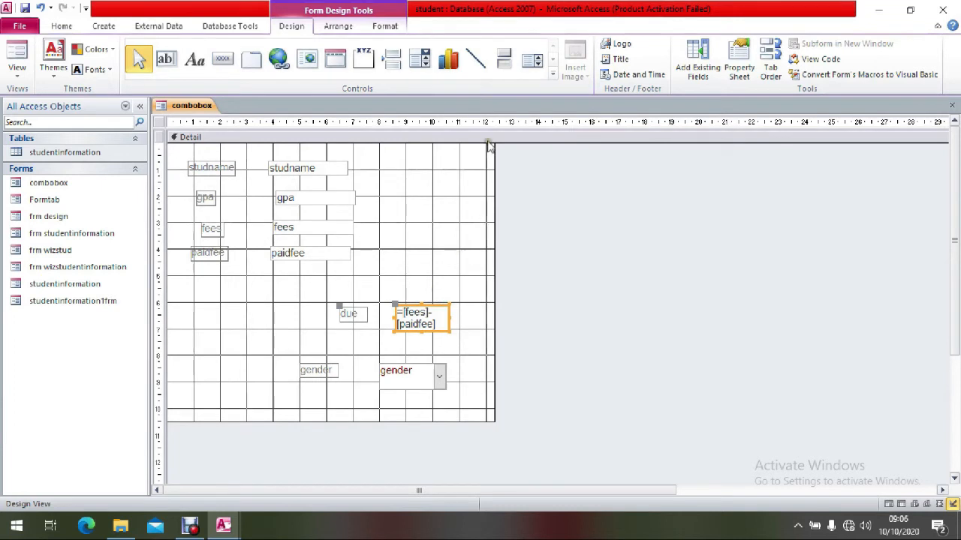
# - Widen the form to about 14.7 cm and add an unbound text box beside the fees field, with its label moved closer
pyautogui.moveTo(493, 149); pyautogui.dragTo(558, 151)
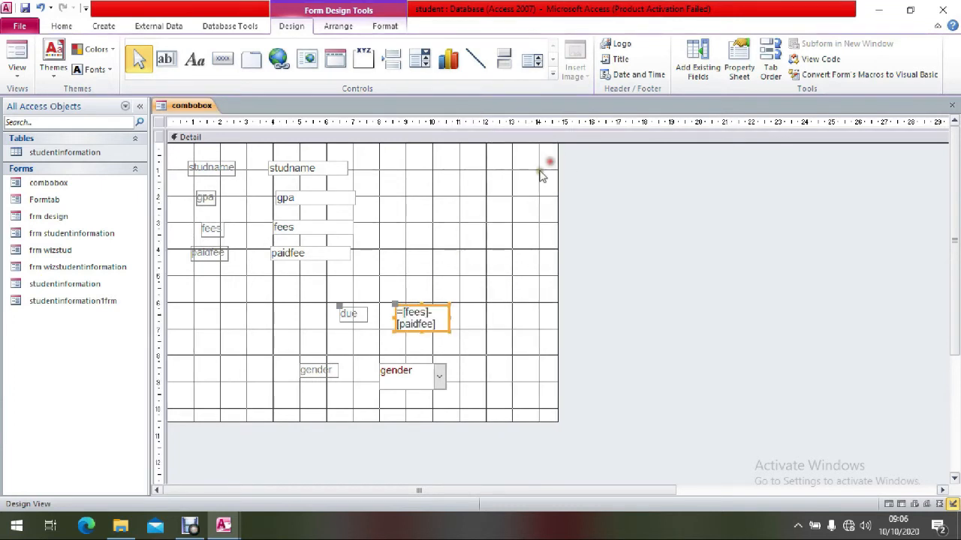
pyautogui.click(168, 61)
pyautogui.moveTo(440, 213); pyautogui.dragTo(500, 250)
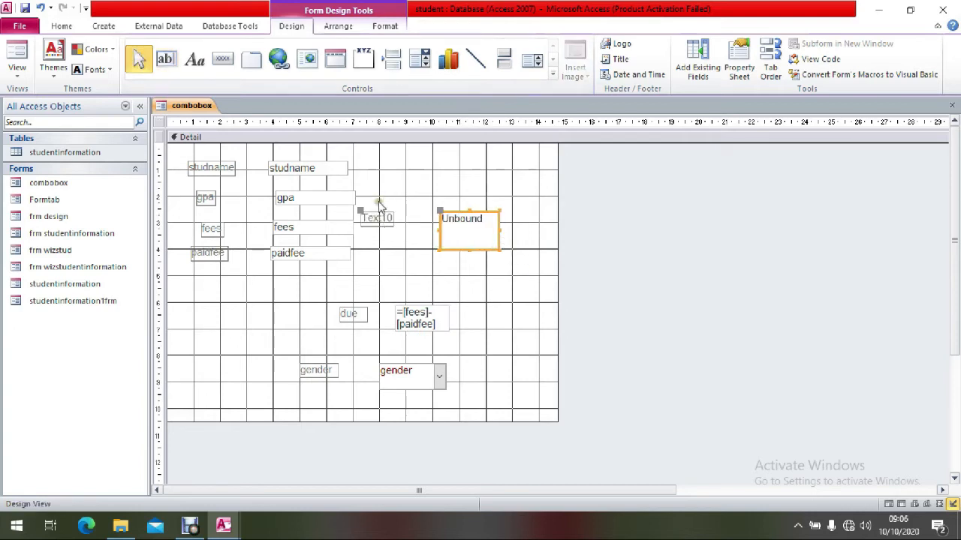
pyautogui.moveTo(360, 209); pyautogui.dragTo(384, 211)
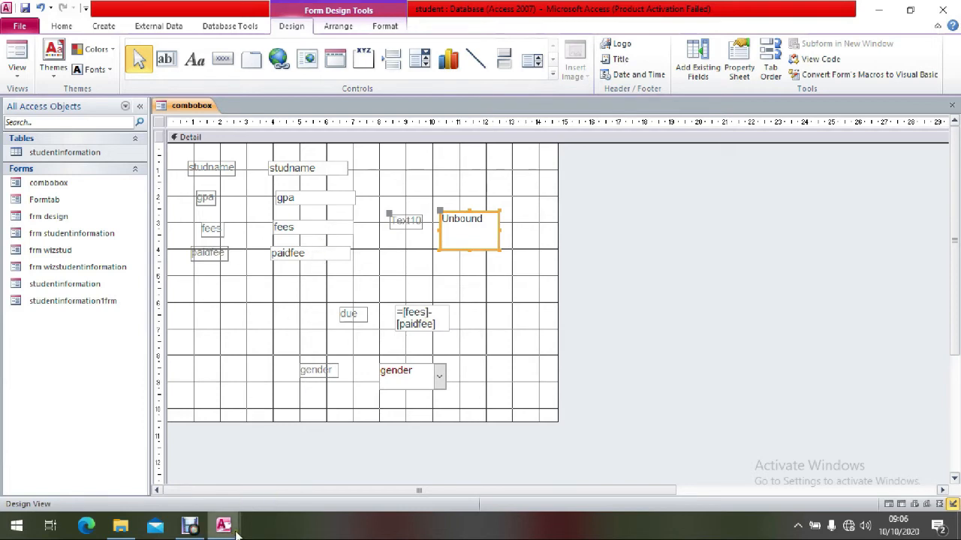
# - Open the Expression Builder for the new unbound text box's Control Source
pyautogui.click(474, 226)
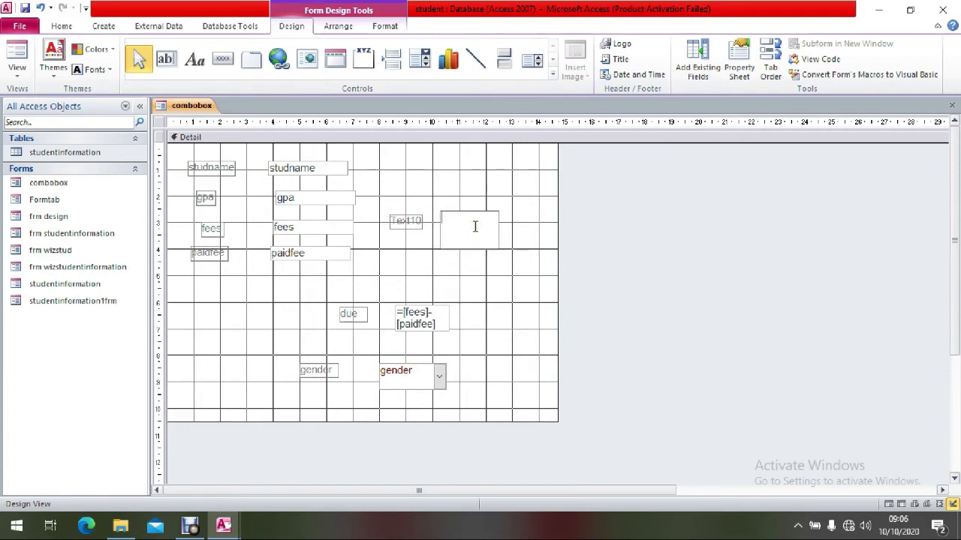
pyautogui.click(739, 62)
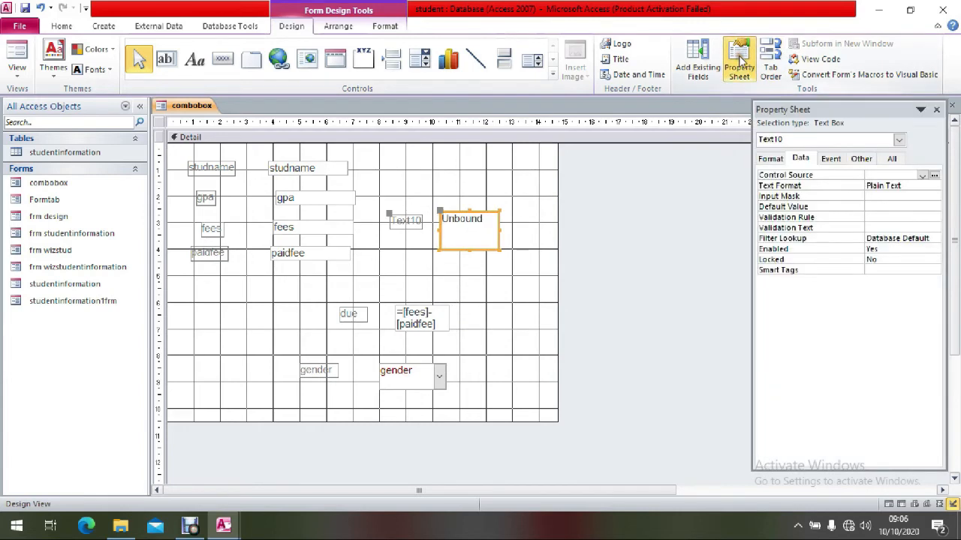
pyautogui.click(802, 159)
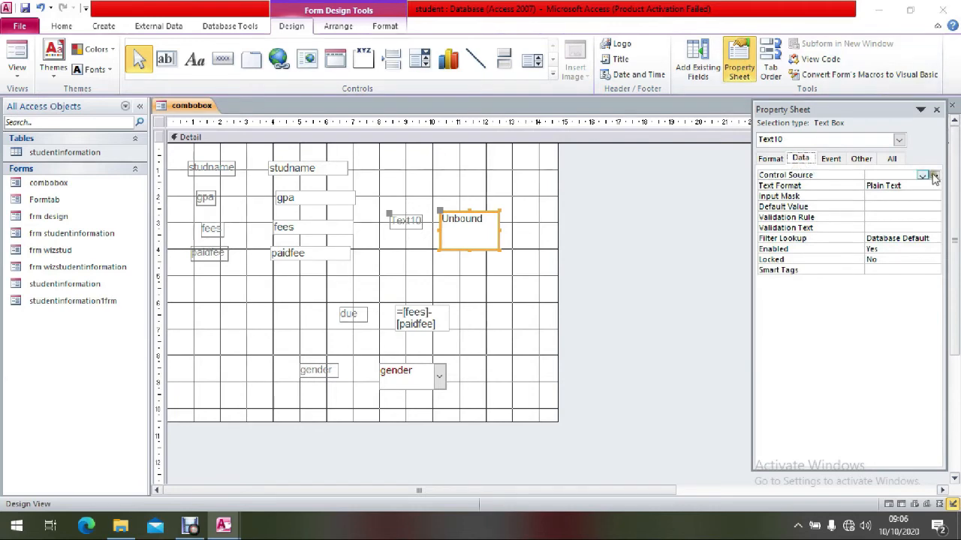
pyautogui.click(934, 175)
pyautogui.moveTo(402, 83); pyautogui.dragTo(625, 130)
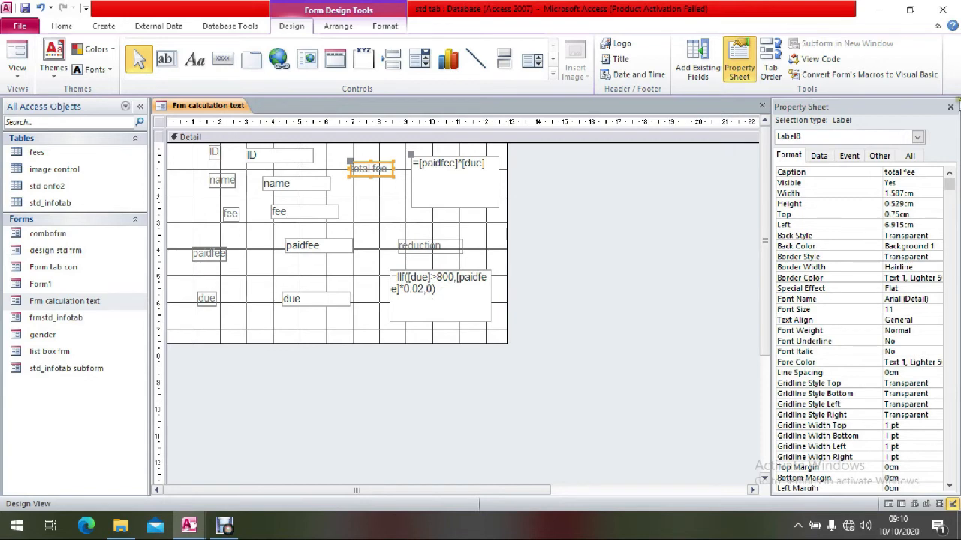
pyautogui.click(819, 157)
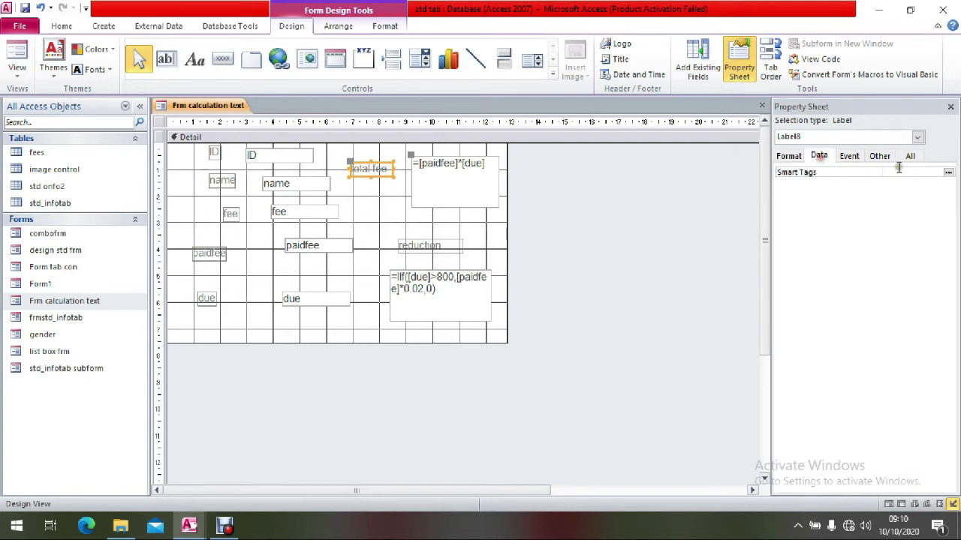
pyautogui.click(948, 173)
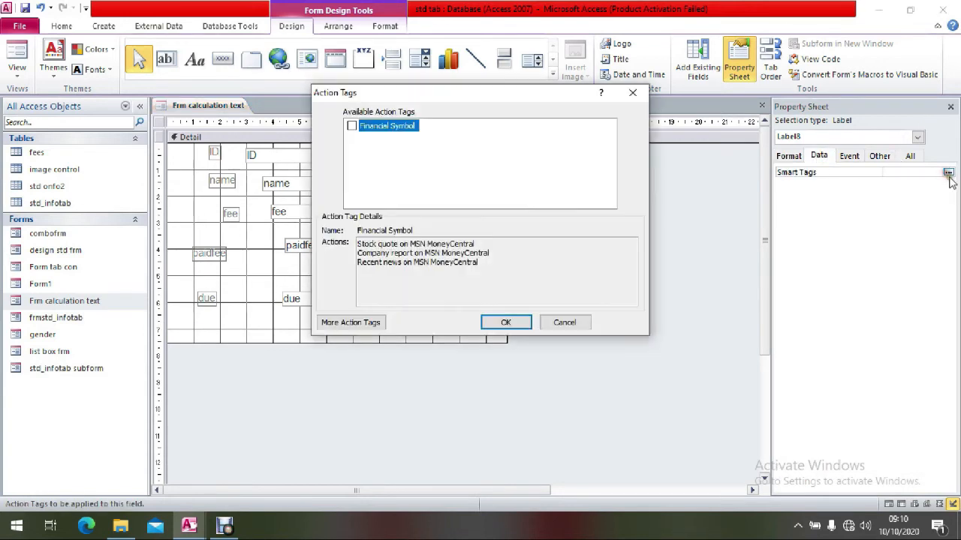
pyautogui.click(633, 92)
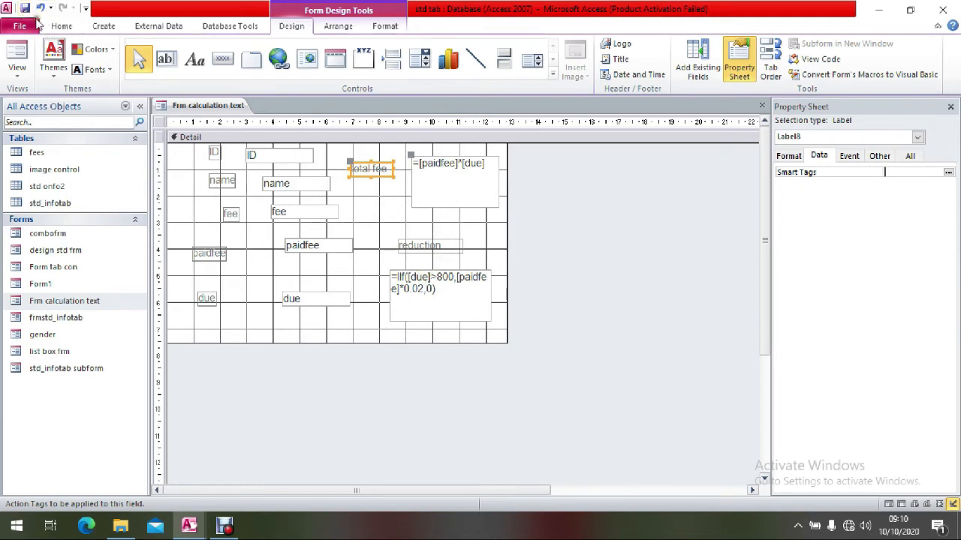
# - Check the total fee and reduction calculations for the first two records in Form View, and return the form to Design View
pyautogui.click(16, 53)
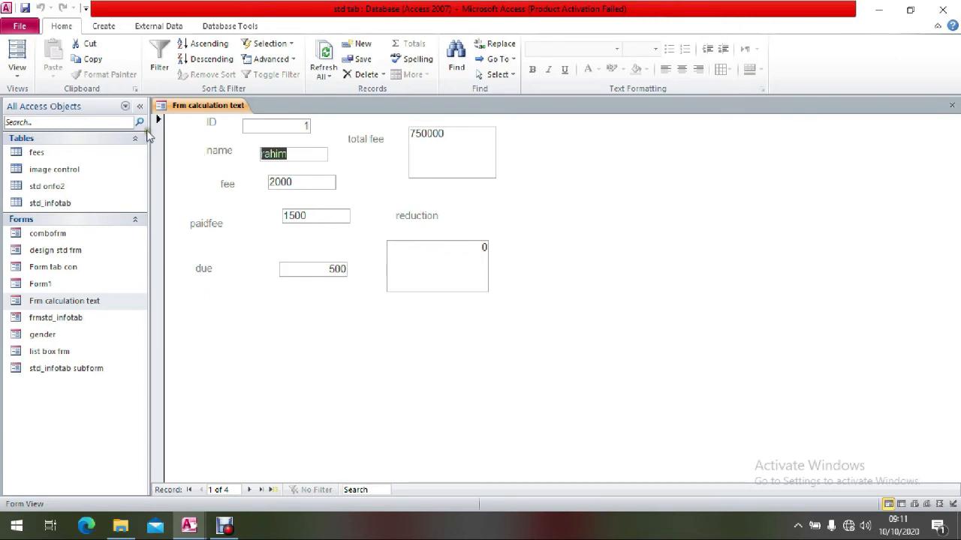
pyautogui.click(249, 490)
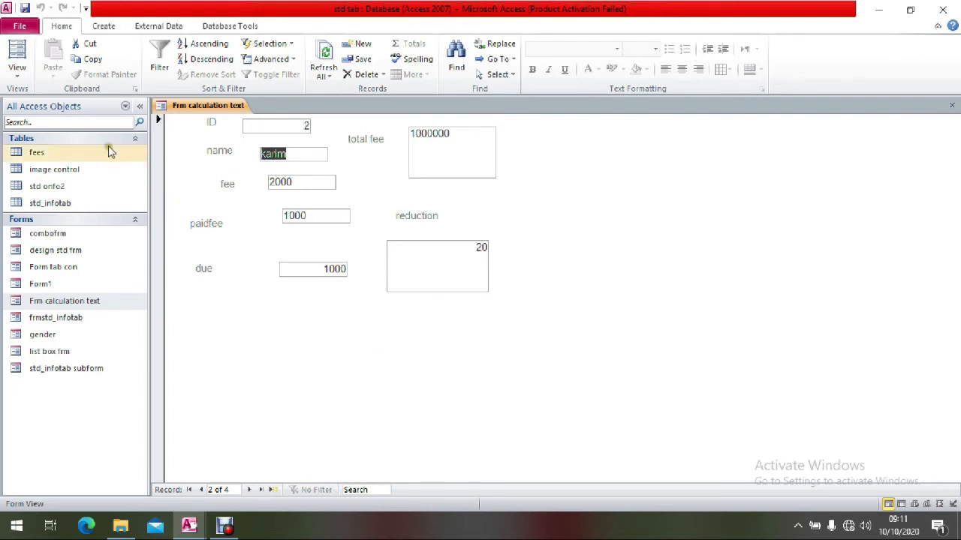
pyautogui.click(94, 303)
pyautogui.rightClick(225, 106)
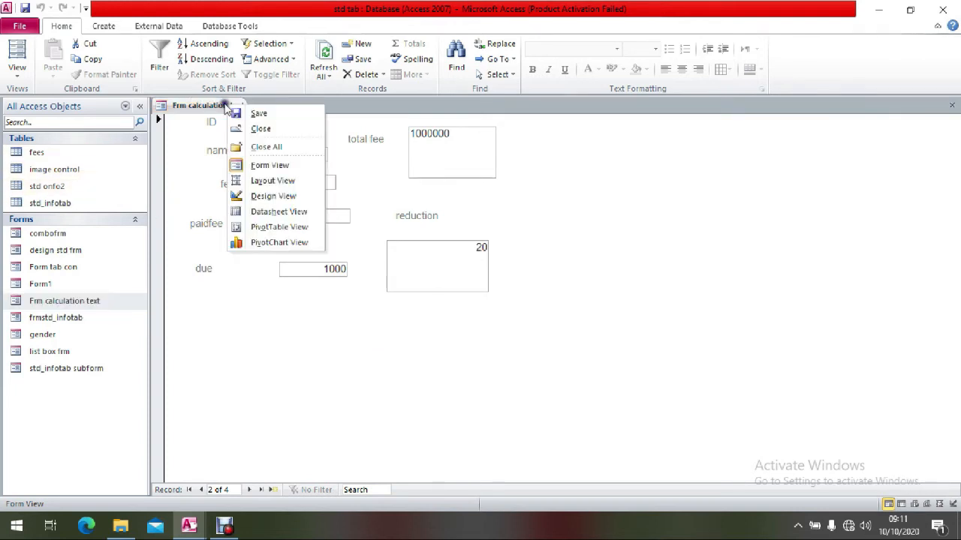
pyautogui.click(255, 197)
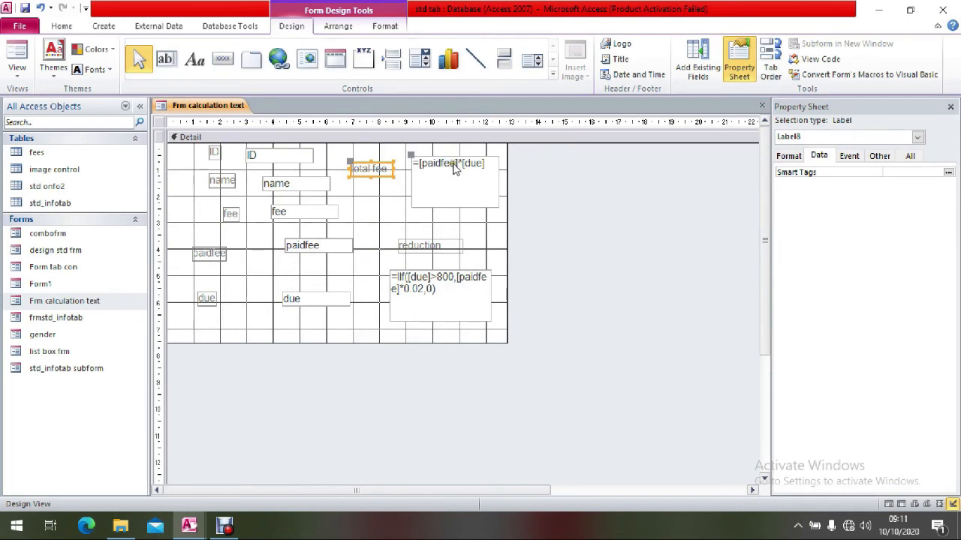
pyautogui.click(949, 108)
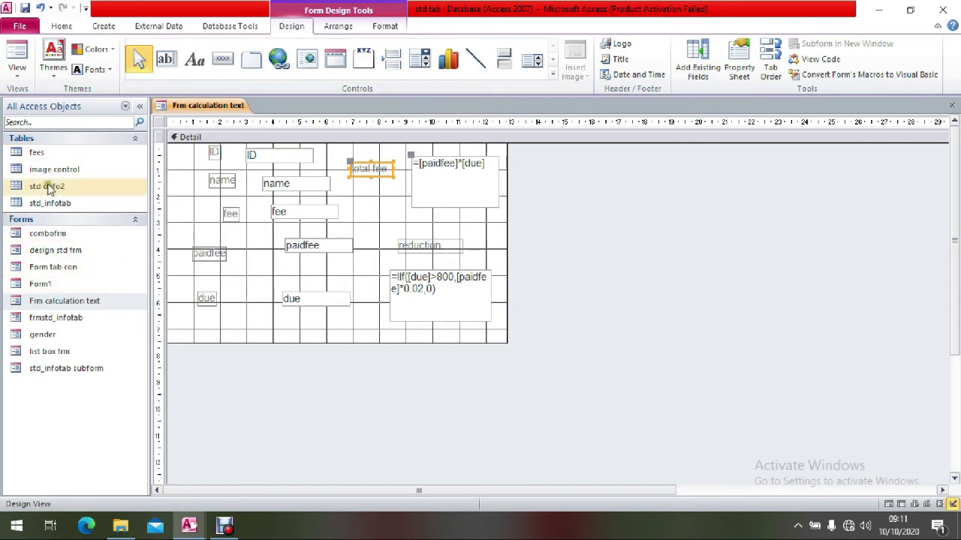
# - Look through the available form controls and close the Frm calculation text form
pyautogui.click(551, 66)
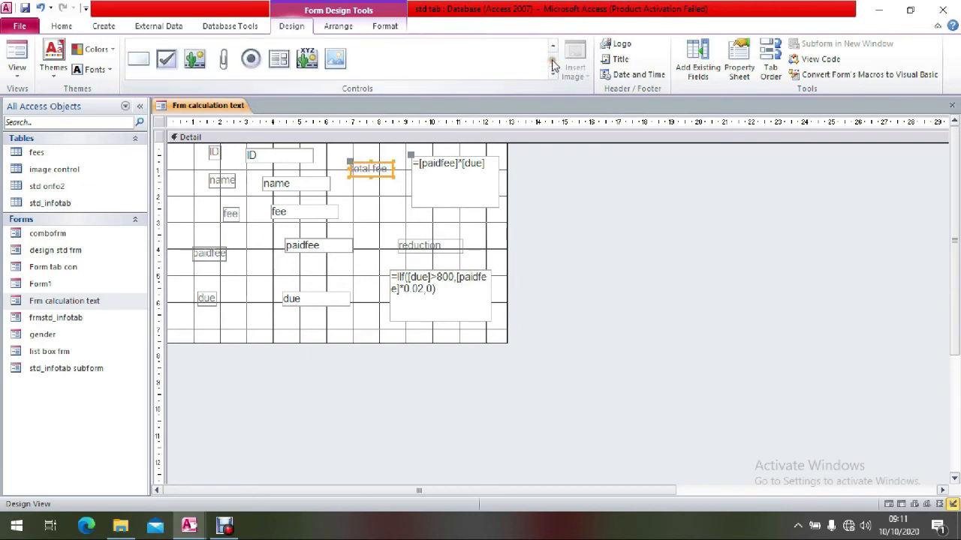
pyautogui.click(551, 46)
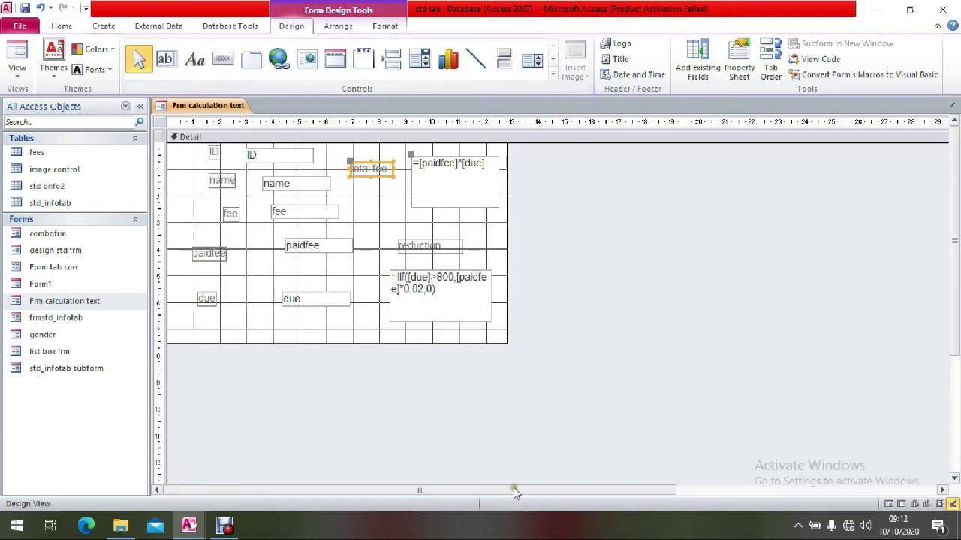
pyautogui.click(312, 424)
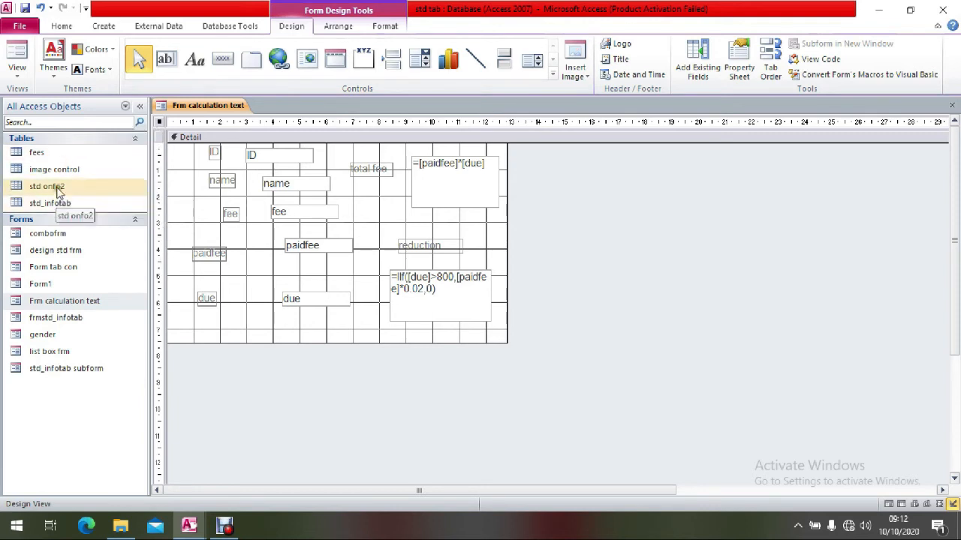
pyautogui.click(951, 105)
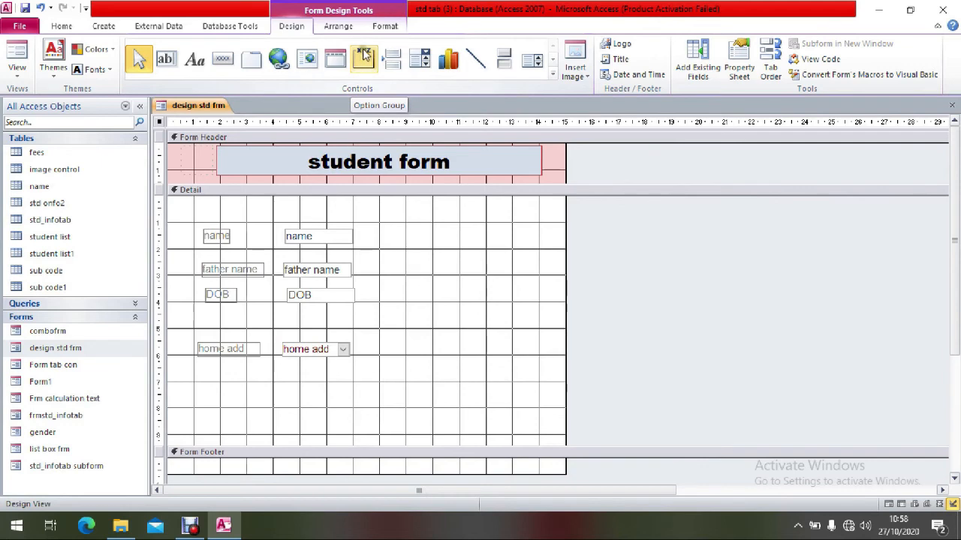
# - Draw an option group beside the name and father name fields and narrow the Label Names column in its wizard
pyautogui.click(365, 58)
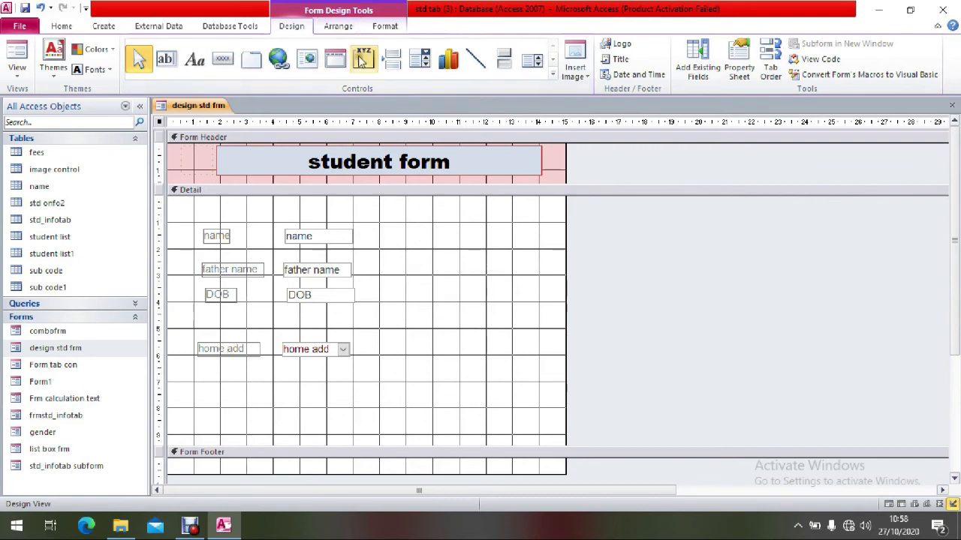
pyautogui.moveTo(427, 235); pyautogui.dragTo(516, 273)
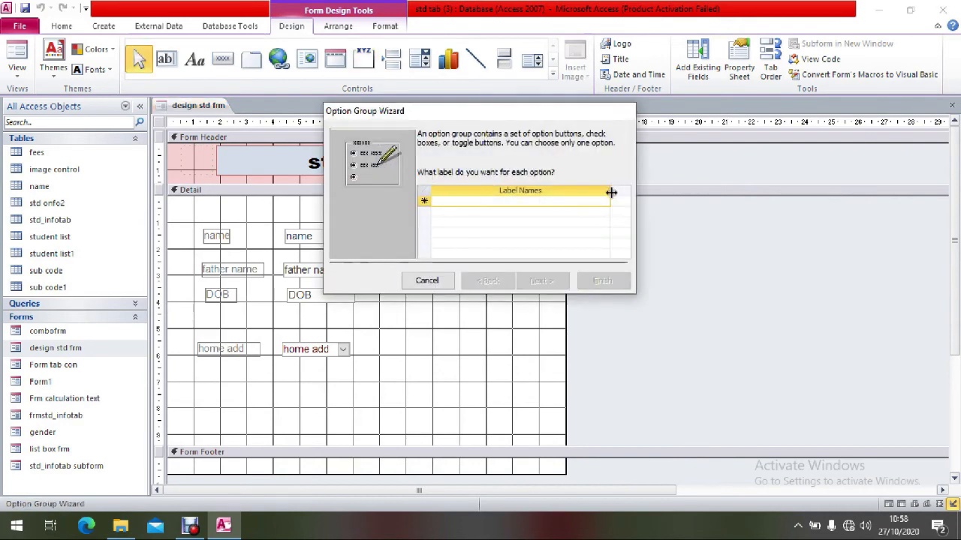
pyautogui.moveTo(608, 191); pyautogui.dragTo(568, 200)
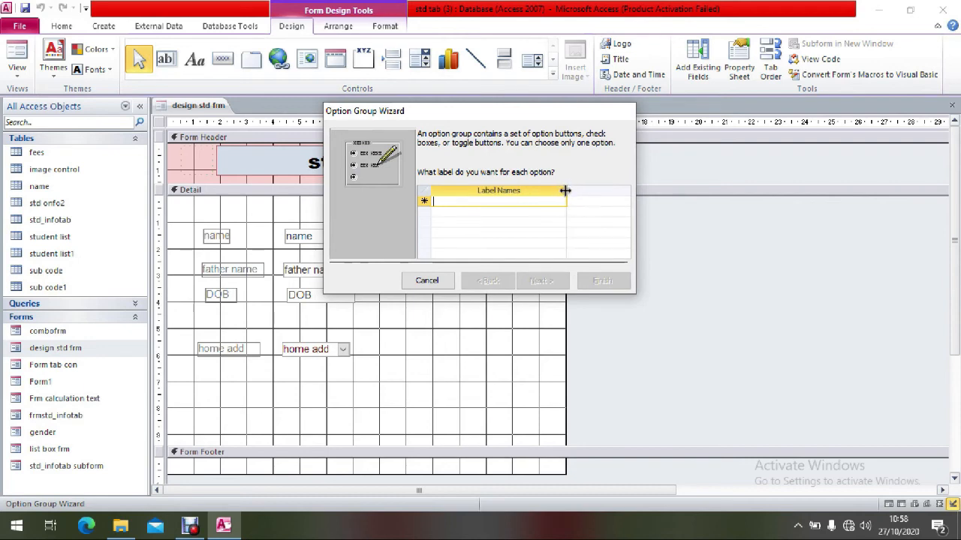
# - Enter computer, civil, electrical and power as the option group's label names
pyautogui.click(497, 203)
pyautogui.write('computer')
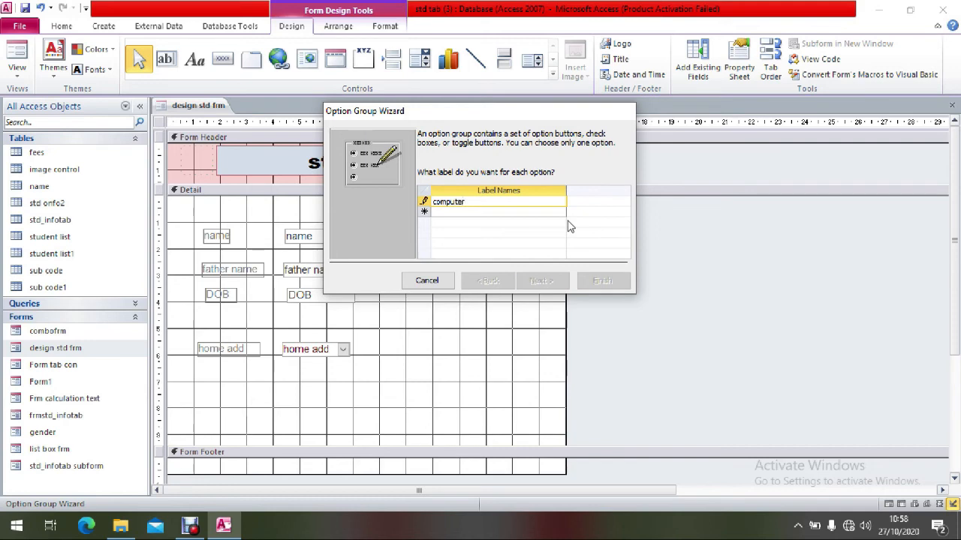
pyautogui.press('Down')
pyautogui.write('c')
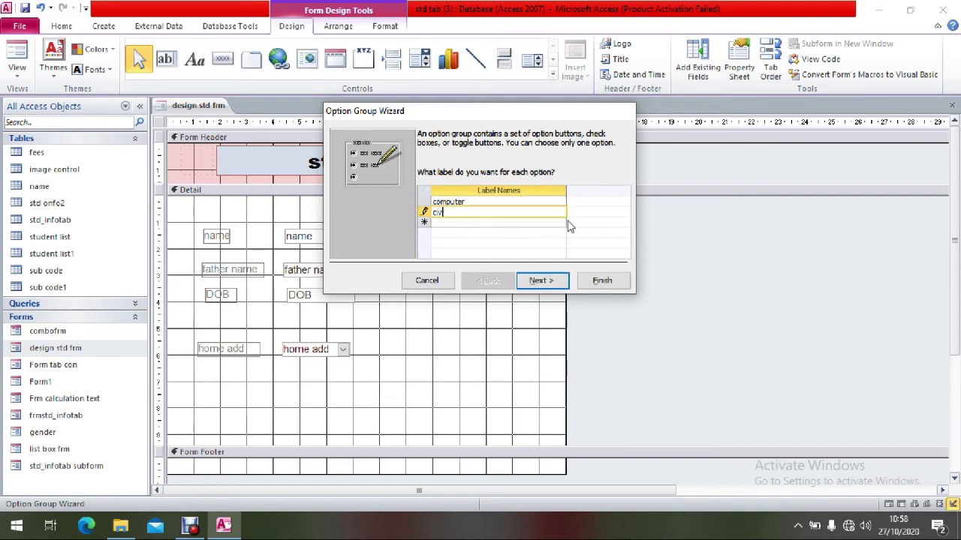
pyautogui.press('Down')
pyautogui.write('e')
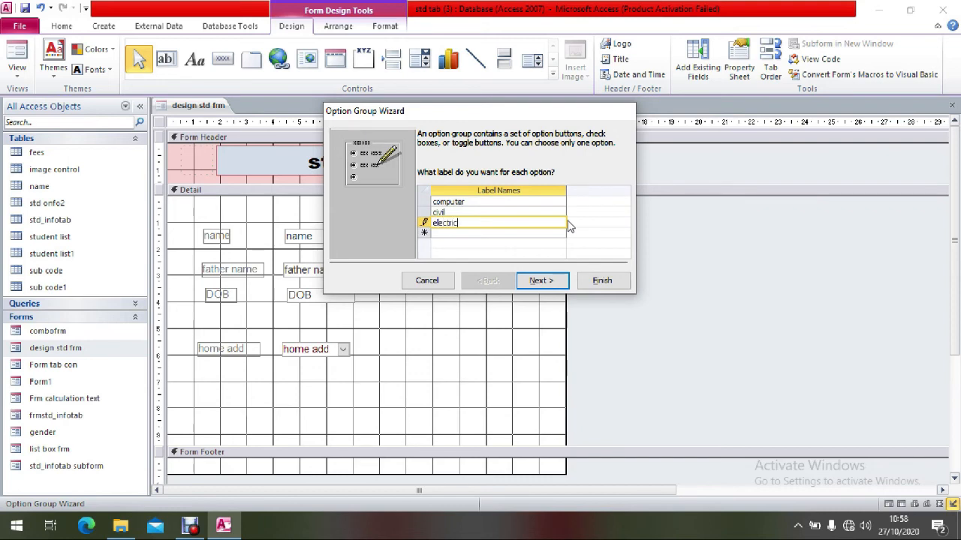
pyautogui.press('Down')
pyautogui.write('p')
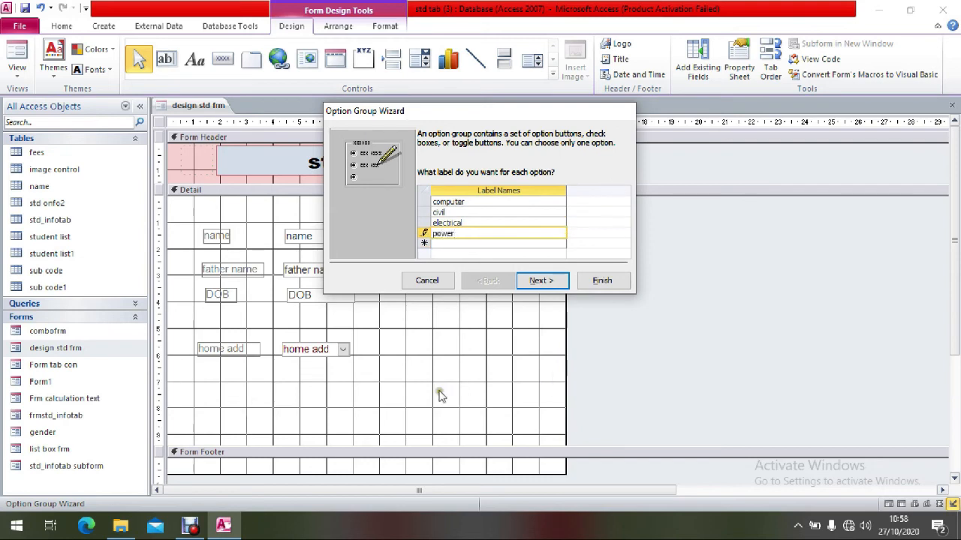
# - Set the option group to have no default choice
pyautogui.click(539, 280)
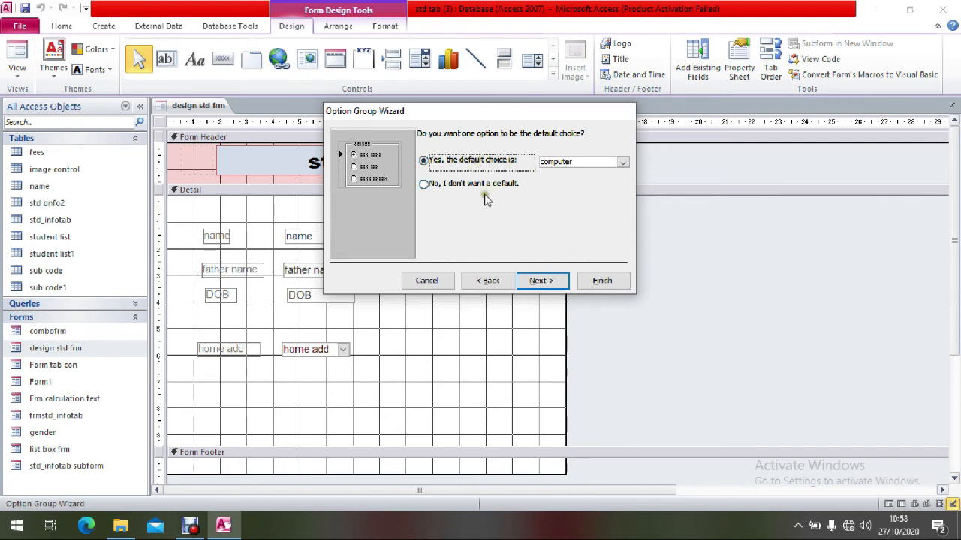
pyautogui.click(425, 185)
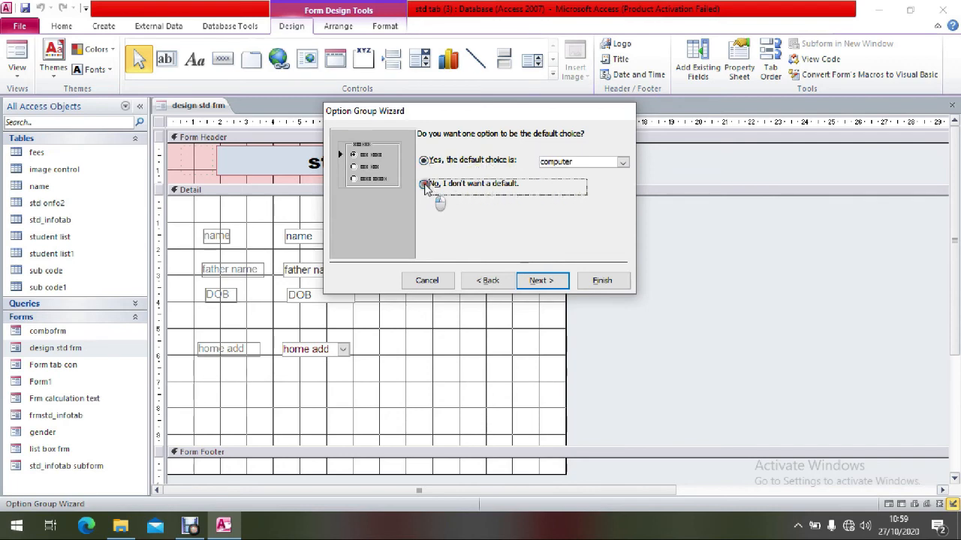
pyautogui.click(532, 281)
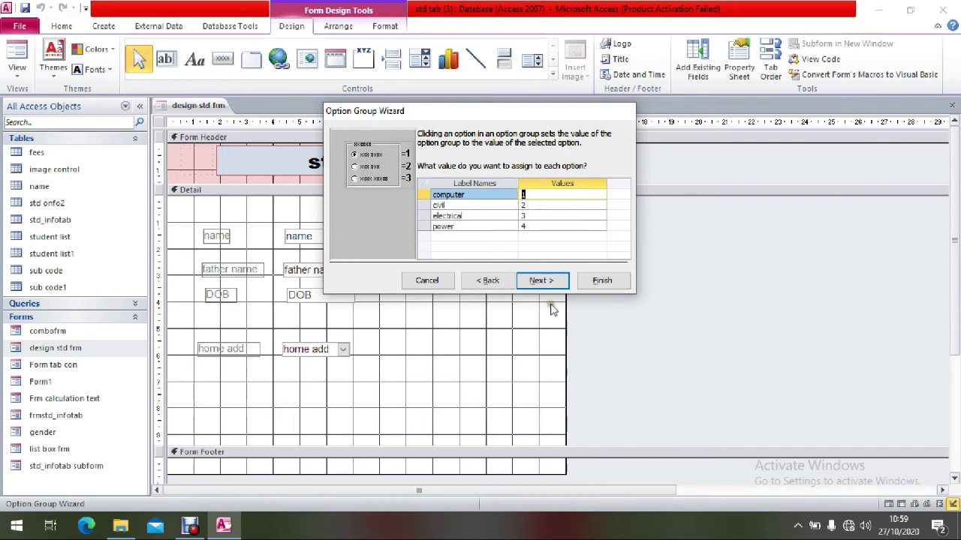
# - Keep the option values 1 to 4 and store the option group's selected value in the home add field
pyautogui.click(537, 283)
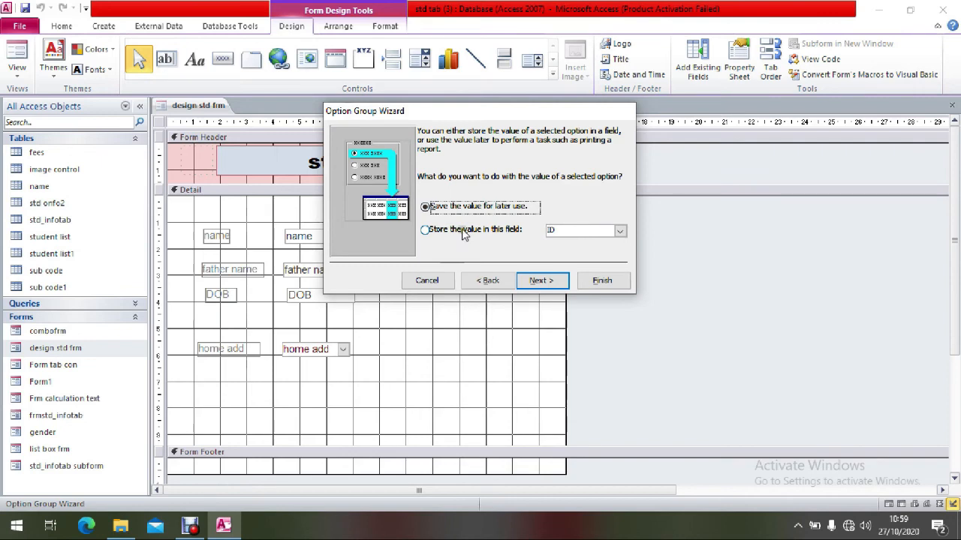
pyautogui.click(425, 232)
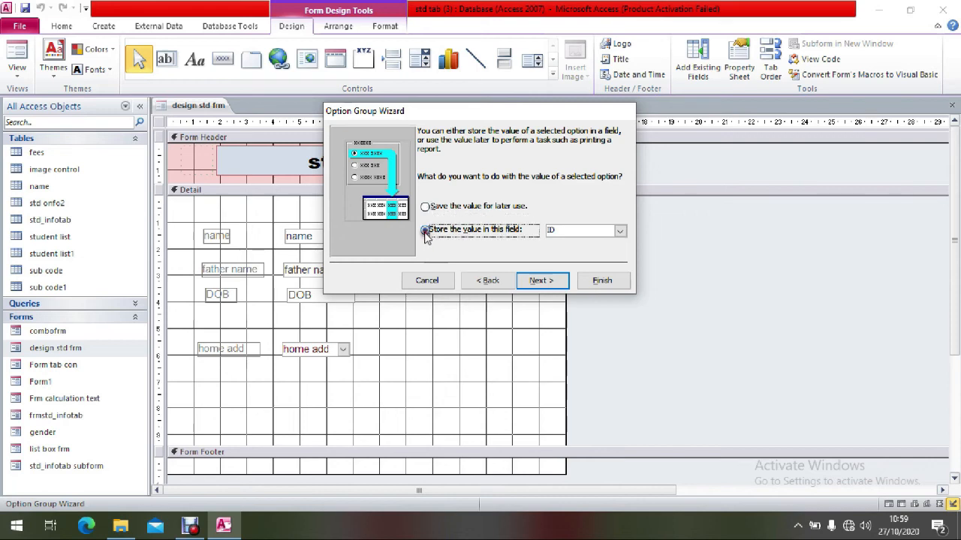
pyautogui.click(619, 232)
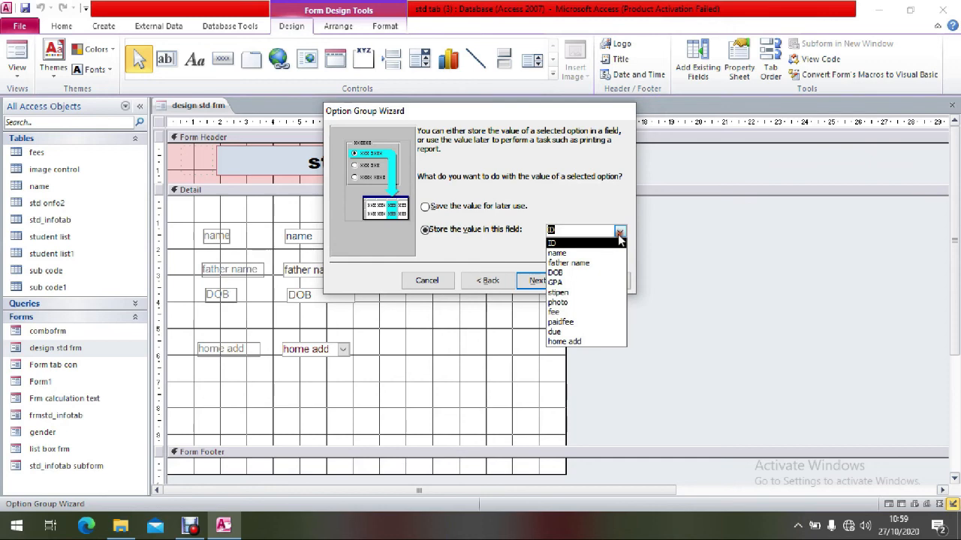
pyautogui.click(603, 341)
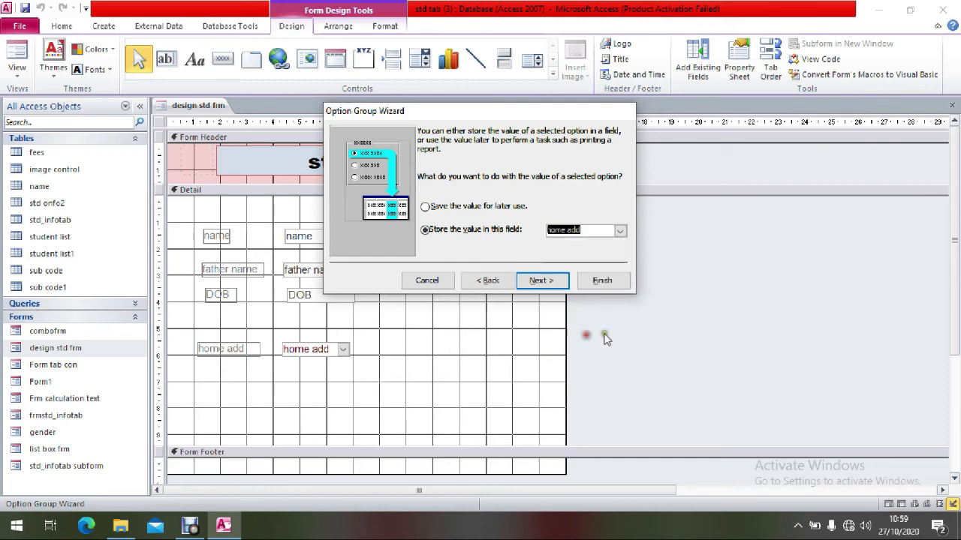
pyautogui.click(541, 281)
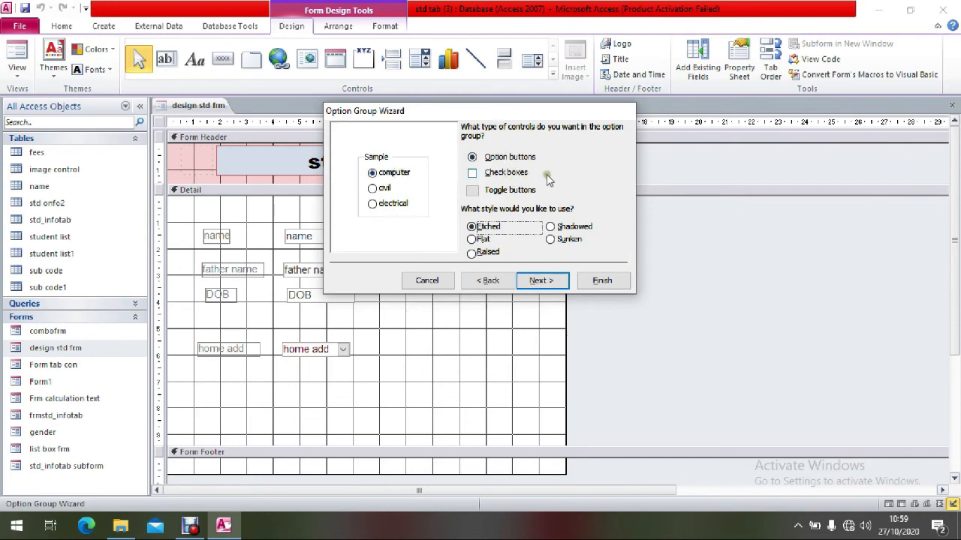
# - Compare the toggle button, check box and option button samples, and choose toggle buttons for the option group
pyautogui.click(472, 191)
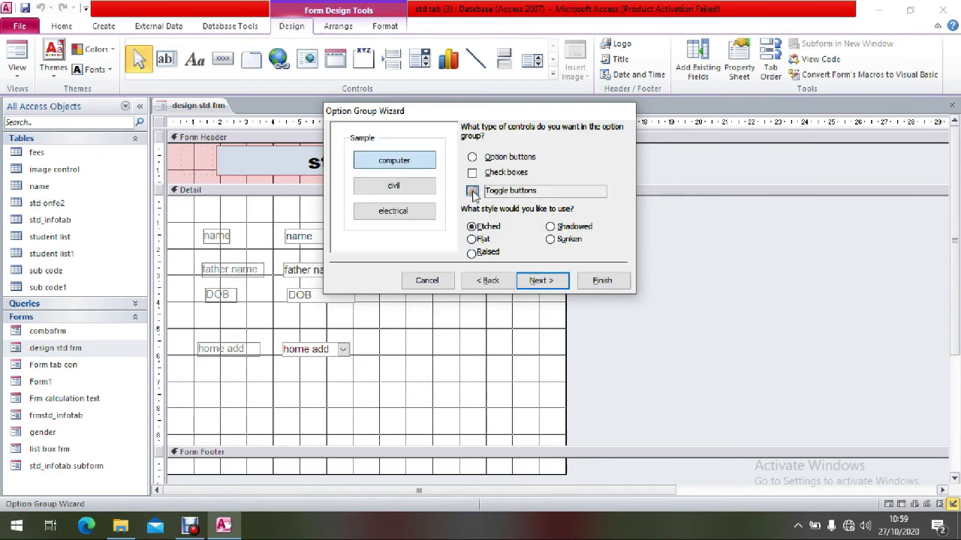
pyautogui.click(473, 173)
pyautogui.click(472, 157)
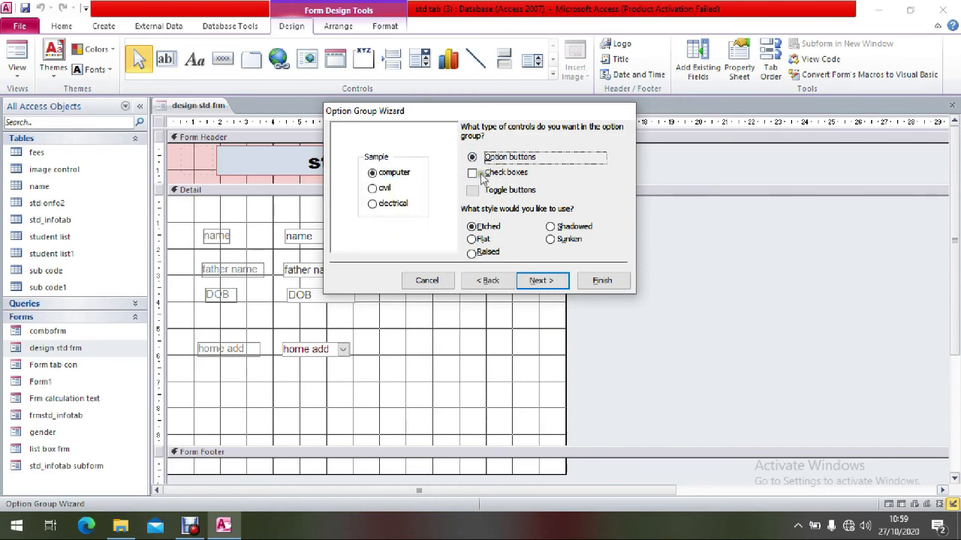
pyautogui.click(472, 191)
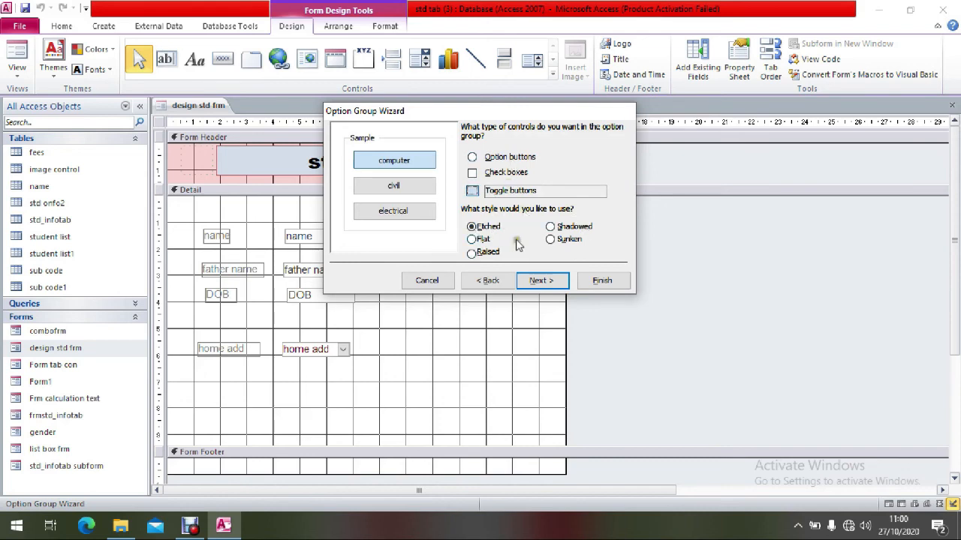
# - Compare the flat, sunken and raised styles, and choose the Shadowed style for the option group
pyautogui.click(554, 227)
pyautogui.click(472, 239)
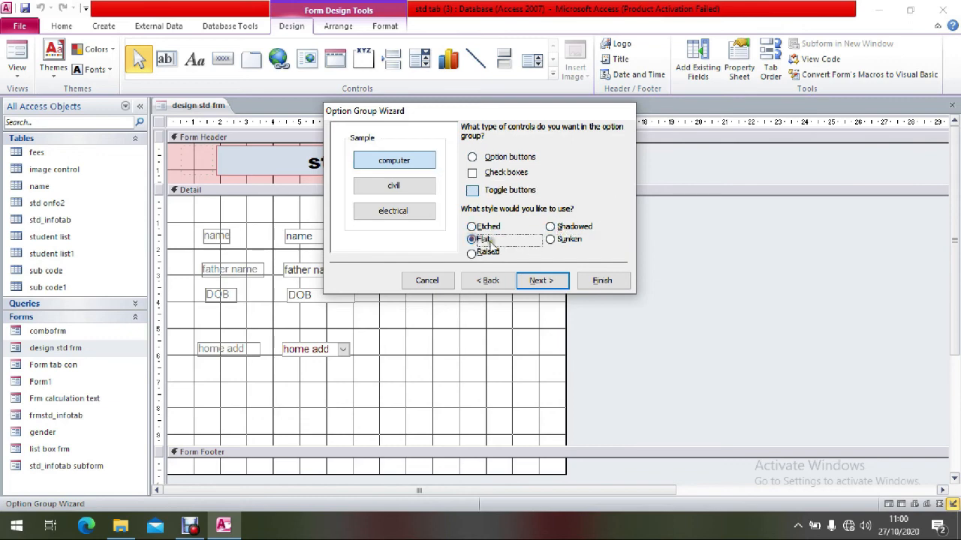
pyautogui.click(550, 239)
pyautogui.click(472, 254)
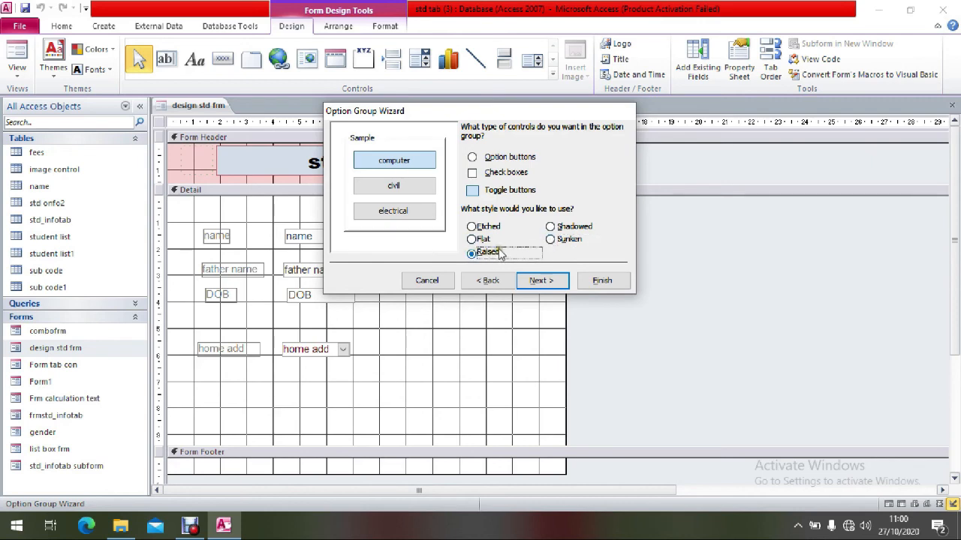
pyautogui.click(549, 229)
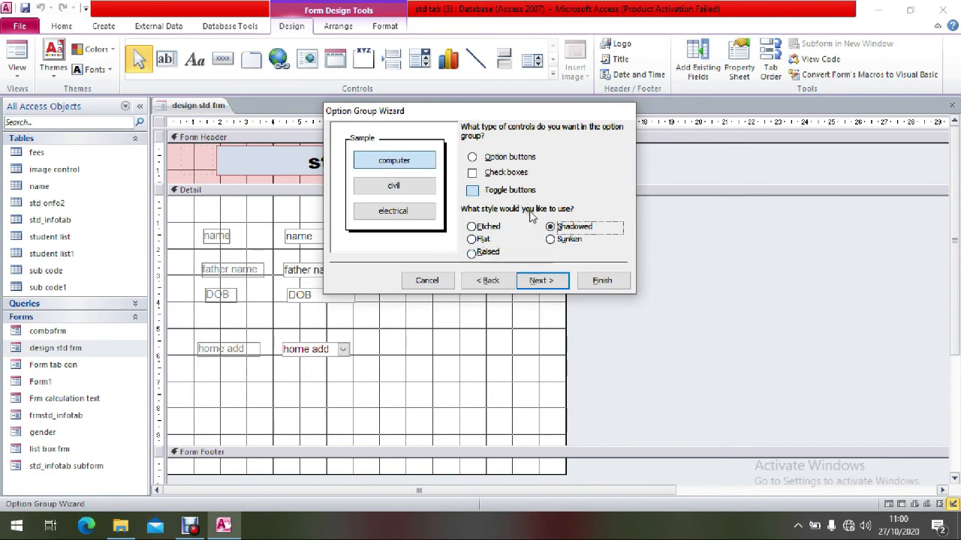
# - Caption the option group department and finish its wizard
pyautogui.click(546, 282)
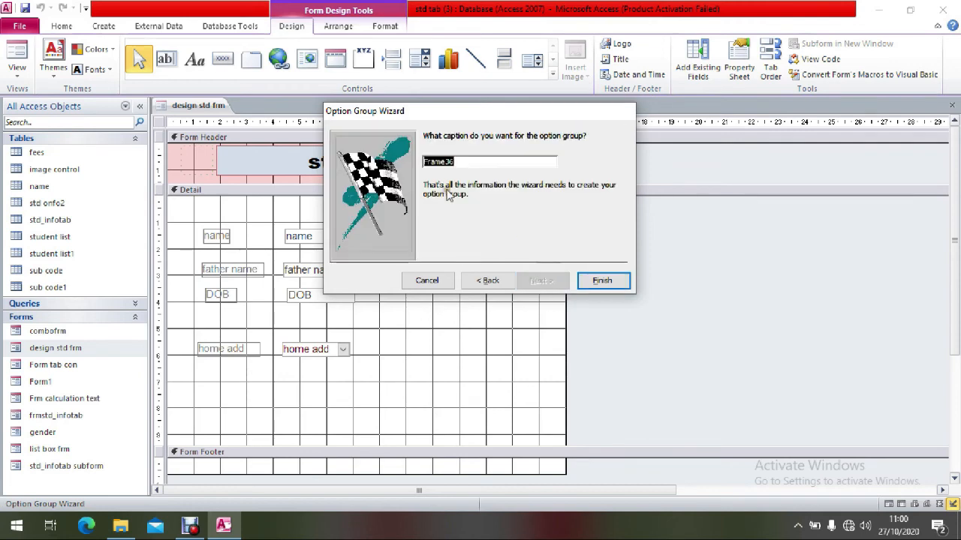
pyautogui.press('BackSpace')
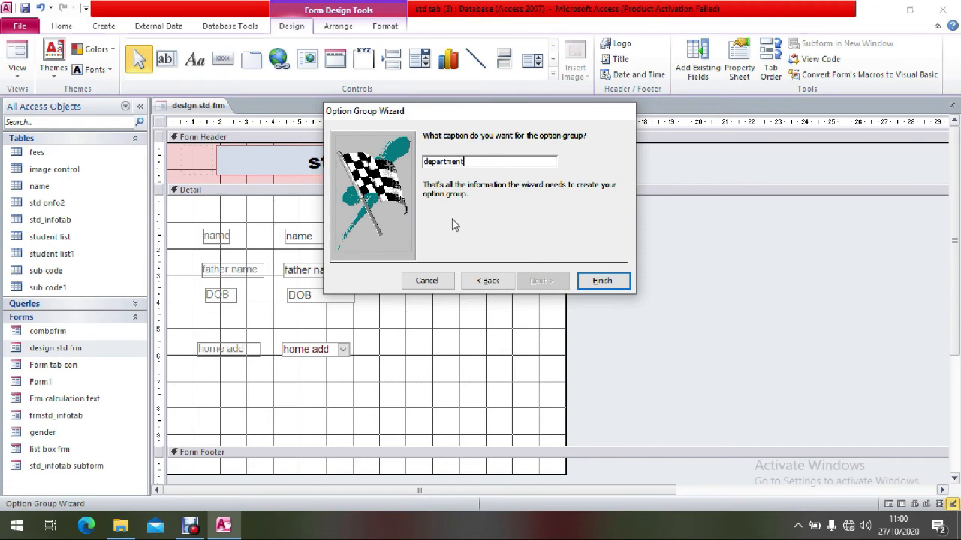
pyautogui.click(603, 282)
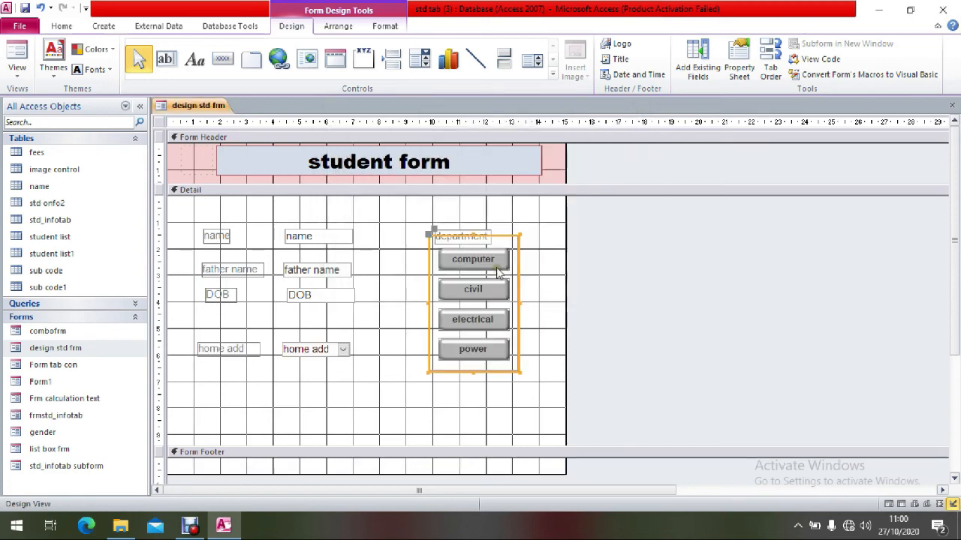
# - Move the option group frame down with its department label above the toggle buttons, and shift the home add field slightly right
pyautogui.moveTo(427, 235); pyautogui.dragTo(425, 259)
pyautogui.moveTo(431, 227)
pyautogui.mouseDown()
pyautogui.moveTo(428, 219)
pyautogui.moveTo(436, 222)
pyautogui.mouseUp()
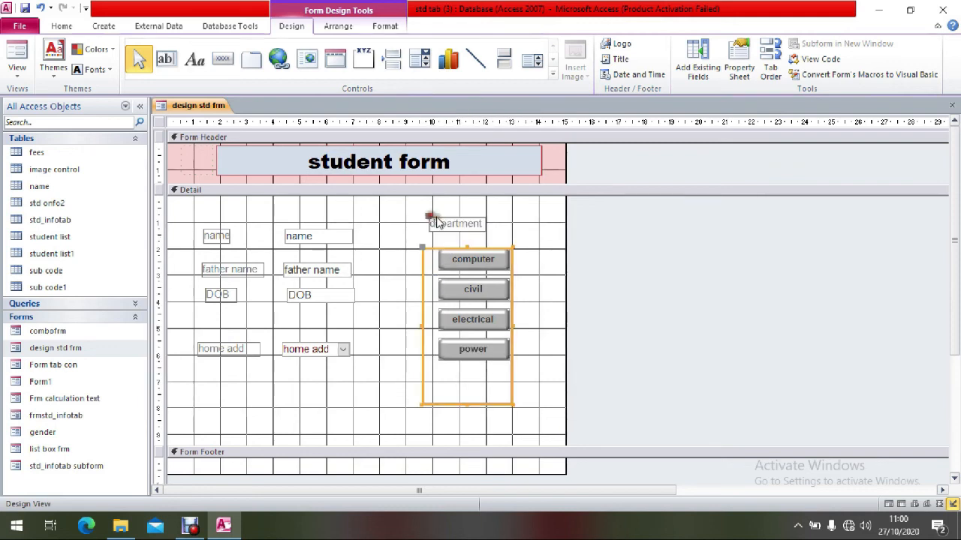
pyautogui.click(525, 240)
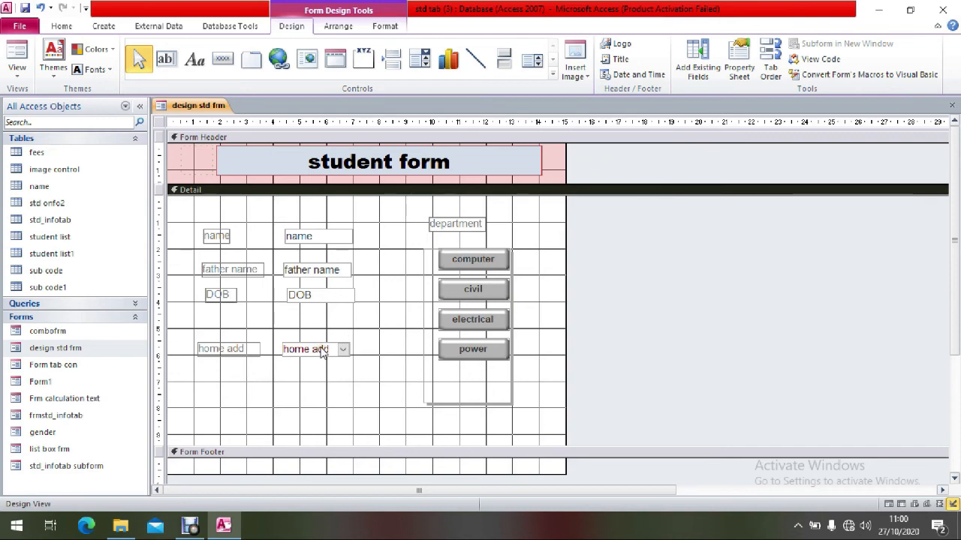
pyautogui.moveTo(321, 353); pyautogui.dragTo(326, 352)
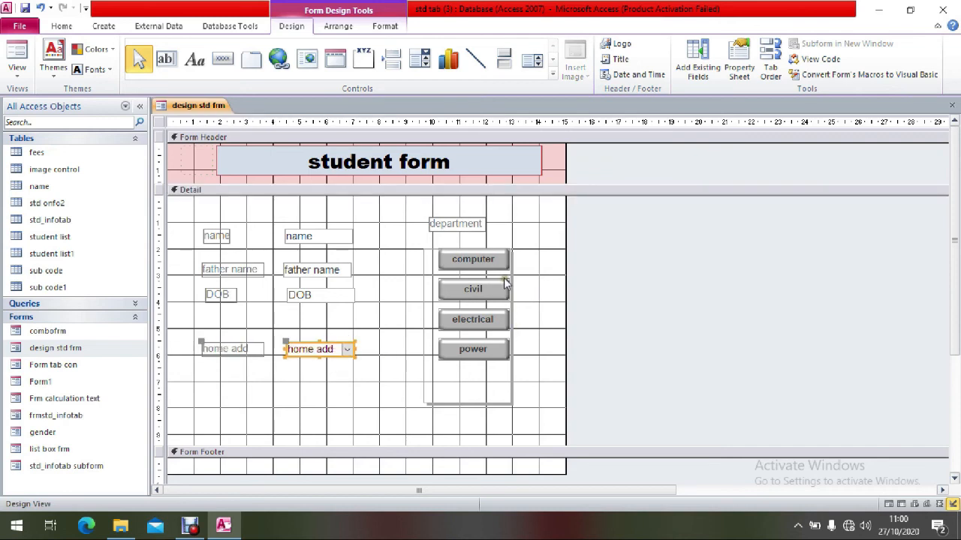
pyautogui.click(480, 262)
pyautogui.click(479, 293)
pyautogui.click(484, 328)
pyautogui.click(477, 347)
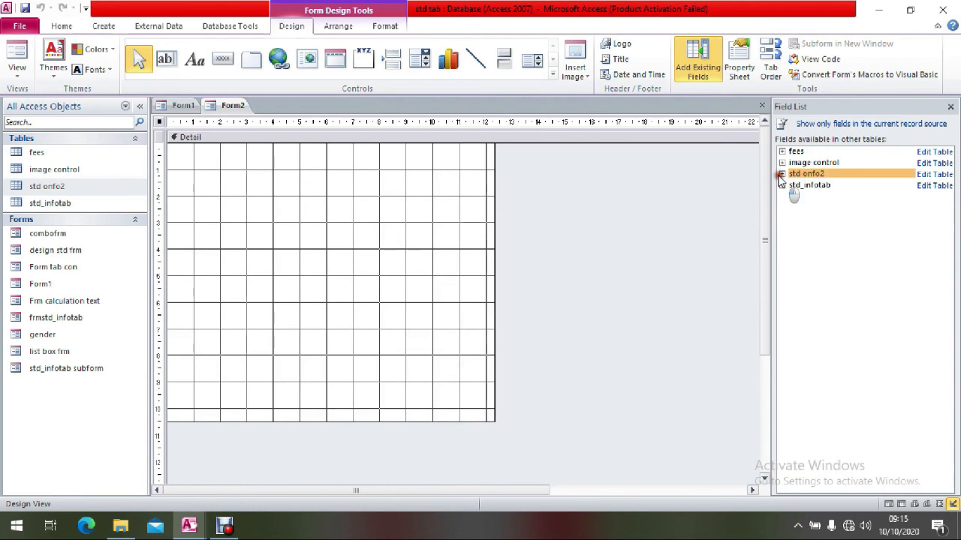
# - Add the name, edu qualification and payment fields from the std onfo2 table to Form2's detail section
pyautogui.click(782, 174)
pyautogui.moveTo(809, 197); pyautogui.dragTo(315, 197)
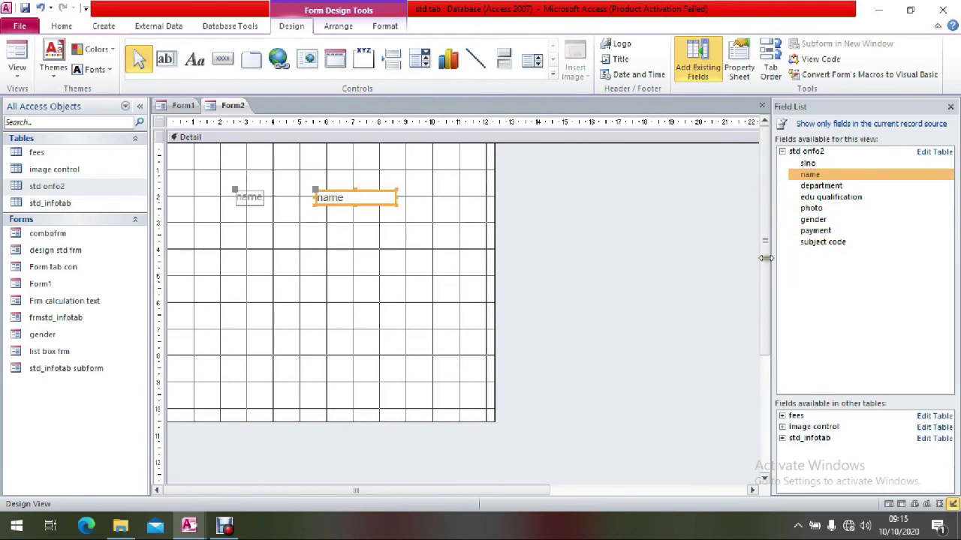
pyautogui.moveTo(811, 198); pyautogui.dragTo(249, 236)
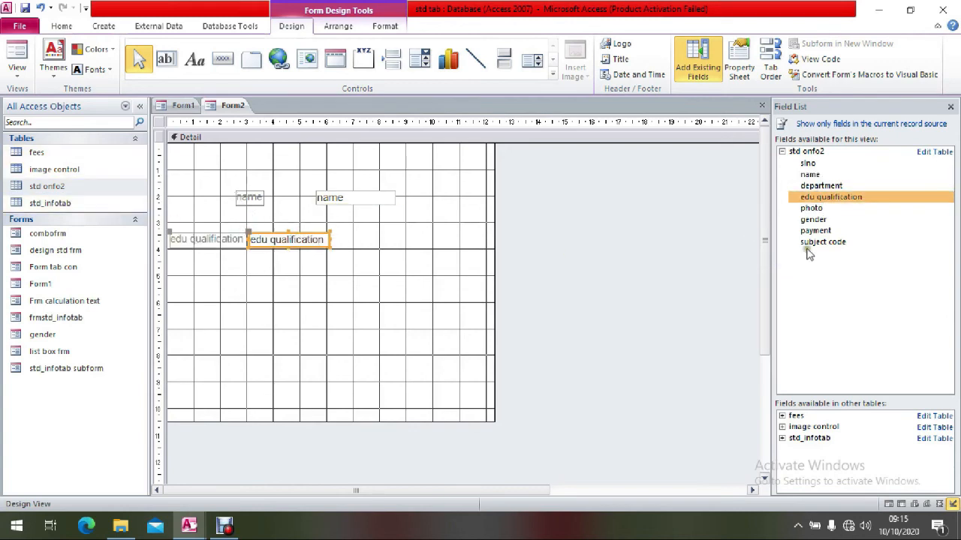
pyautogui.moveTo(813, 235); pyautogui.dragTo(251, 279)
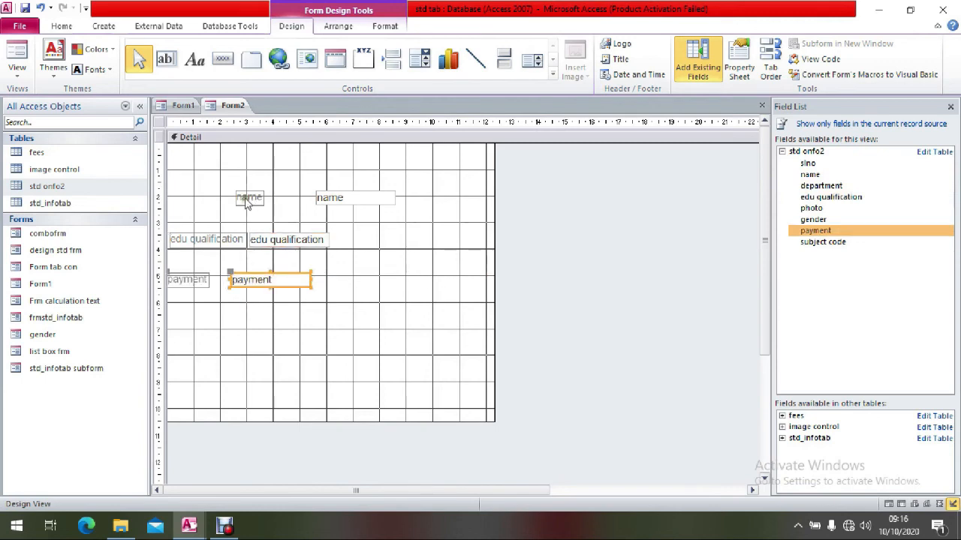
# - Rearrange the name, edu qualification and payment fields so their labels and boxes roughly line up
pyautogui.moveTo(247, 204); pyautogui.dragTo(221, 196)
pyautogui.moveTo(267, 239); pyautogui.dragTo(331, 228)
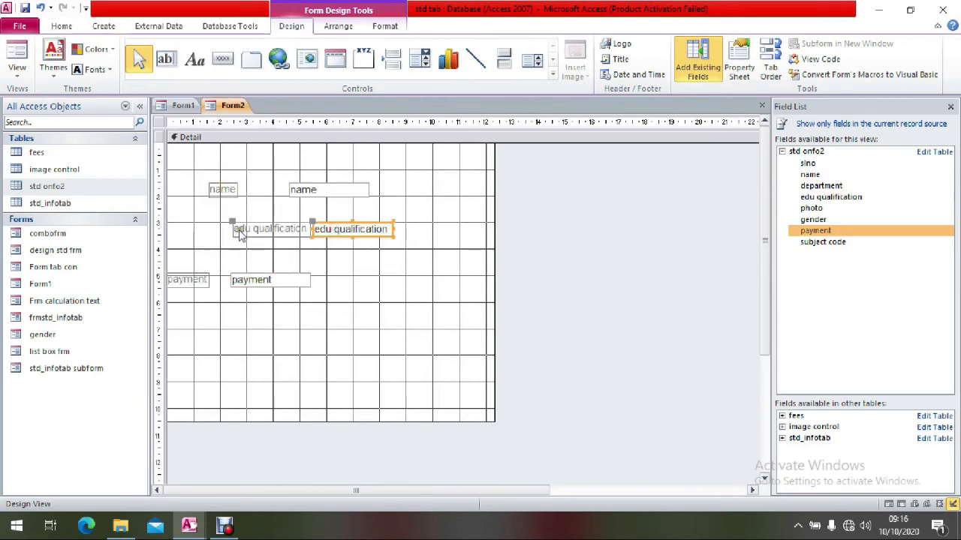
pyautogui.moveTo(232, 222); pyautogui.dragTo(214, 221)
pyautogui.moveTo(180, 278); pyautogui.dragTo(207, 270)
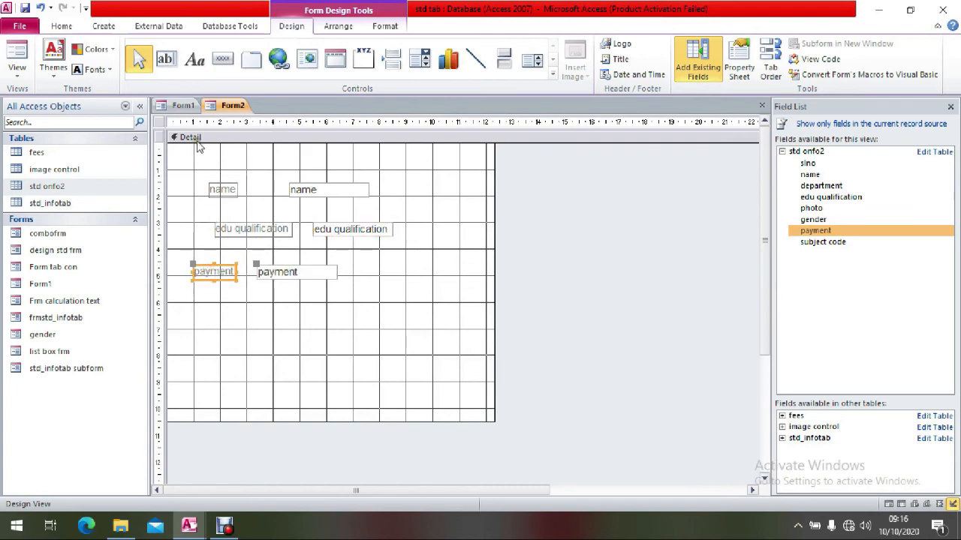
# - Draw a subform control across the detail section below the payment field
pyautogui.click(553, 73)
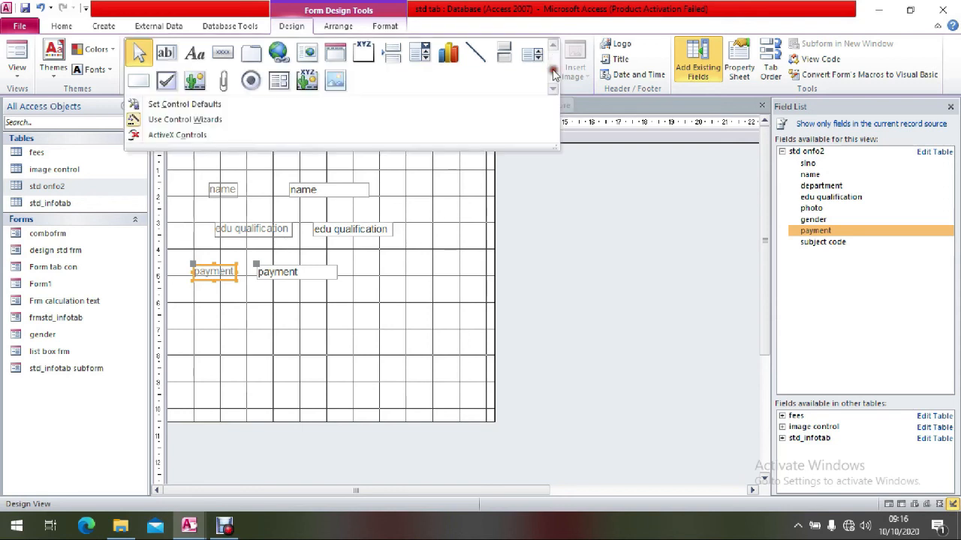
pyautogui.click(279, 81)
pyautogui.moveTo(196, 297); pyautogui.dragTo(460, 377)
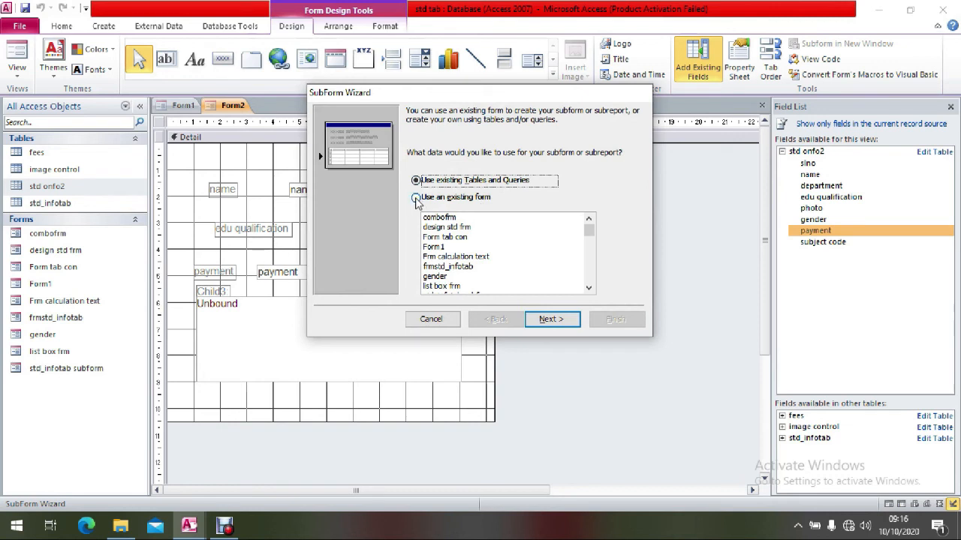
# - Base the subform on the existing gender form
pyautogui.click(416, 199)
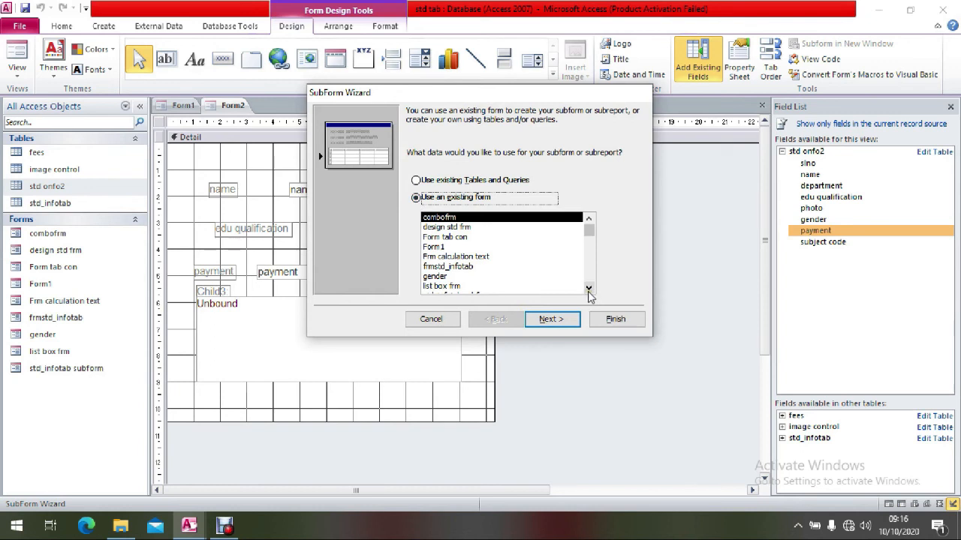
pyautogui.click(588, 290)
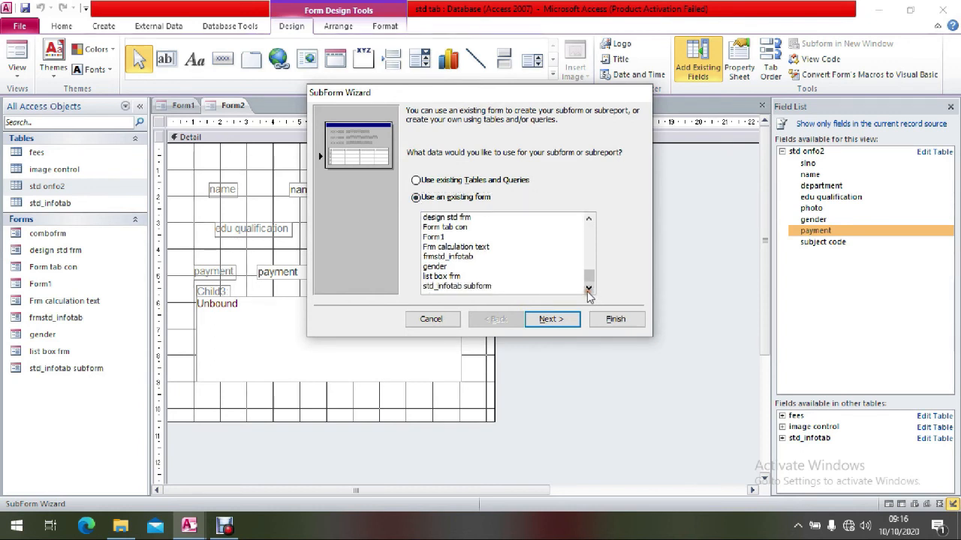
pyautogui.click(415, 180)
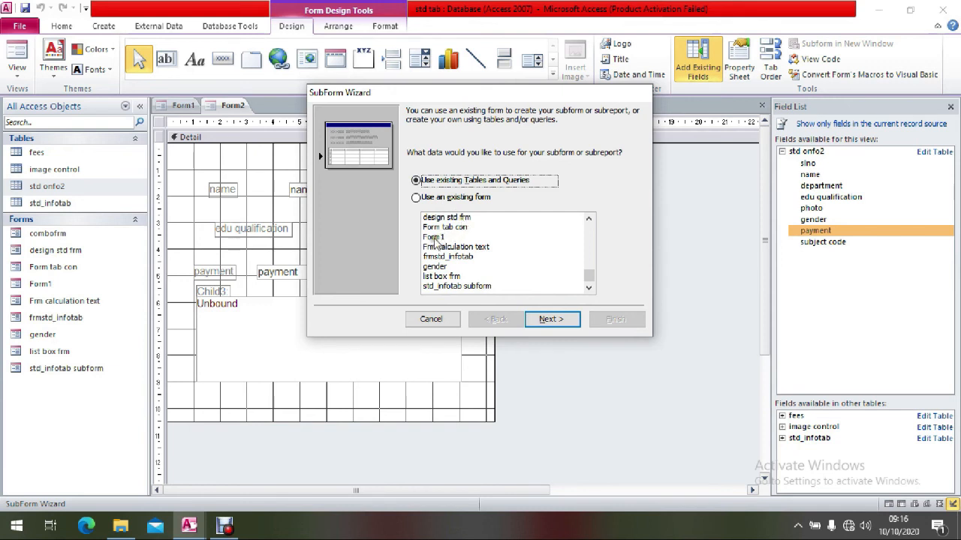
pyautogui.click(63, 187)
pyautogui.click(588, 218)
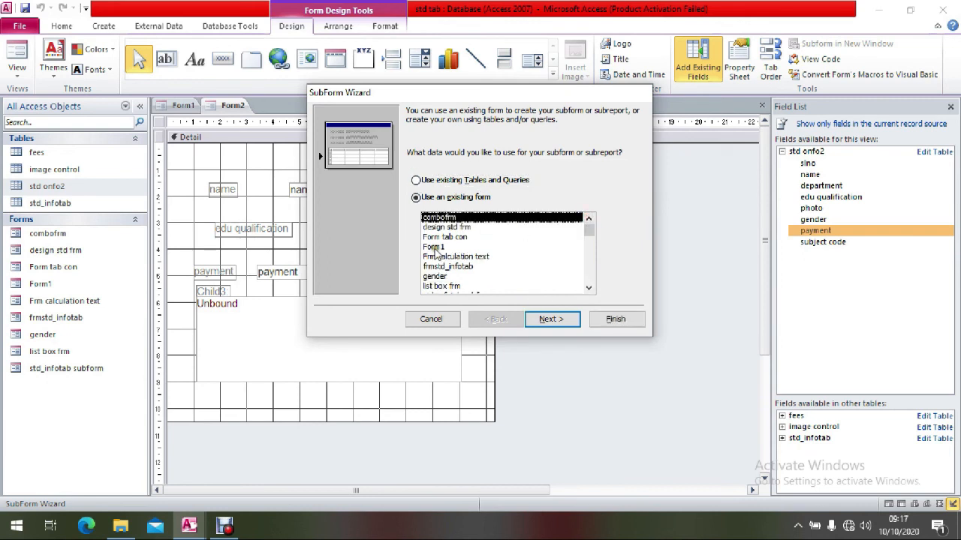
pyautogui.click(437, 277)
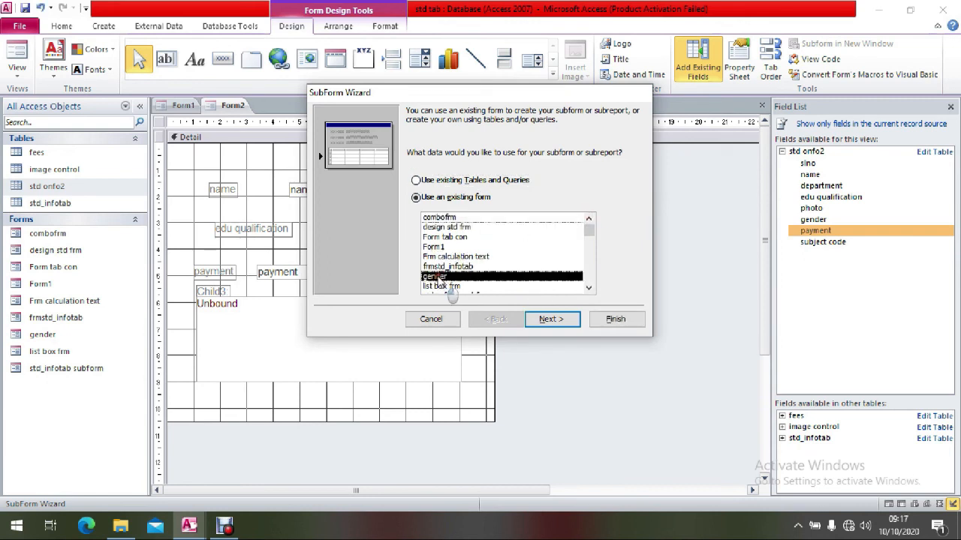
pyautogui.click(541, 320)
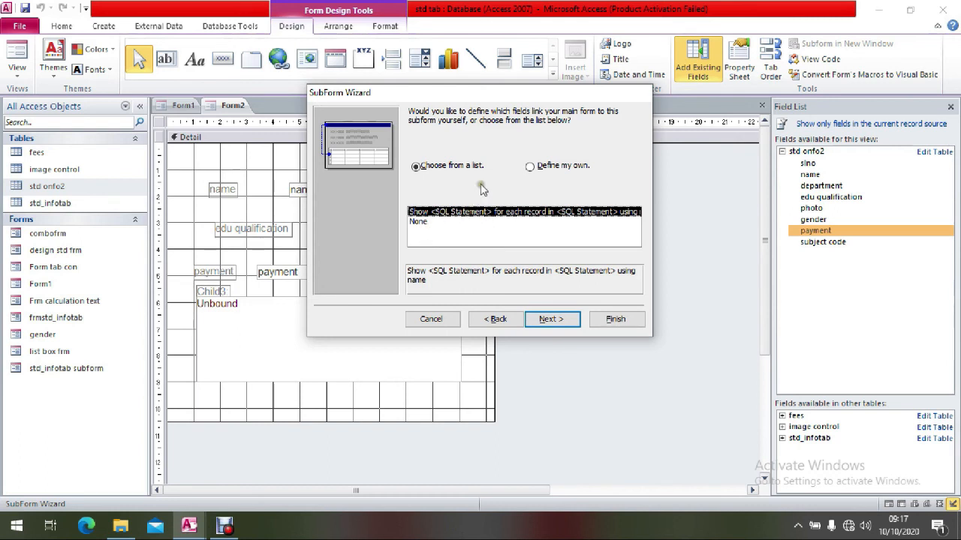
# - Keep the suggested link by name, finish the subform under the name subform, and shift it slightly left
pyautogui.click(541, 322)
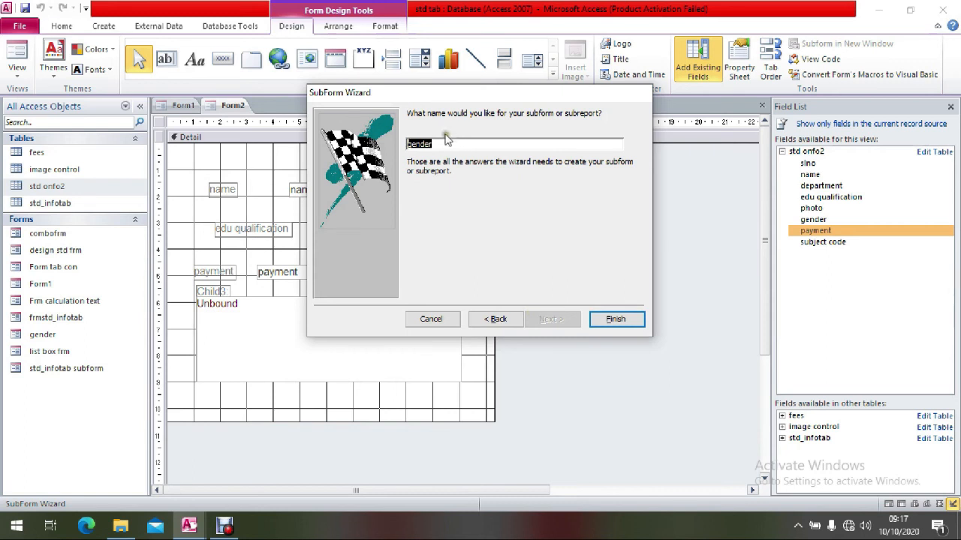
pyautogui.press('BackSpace')
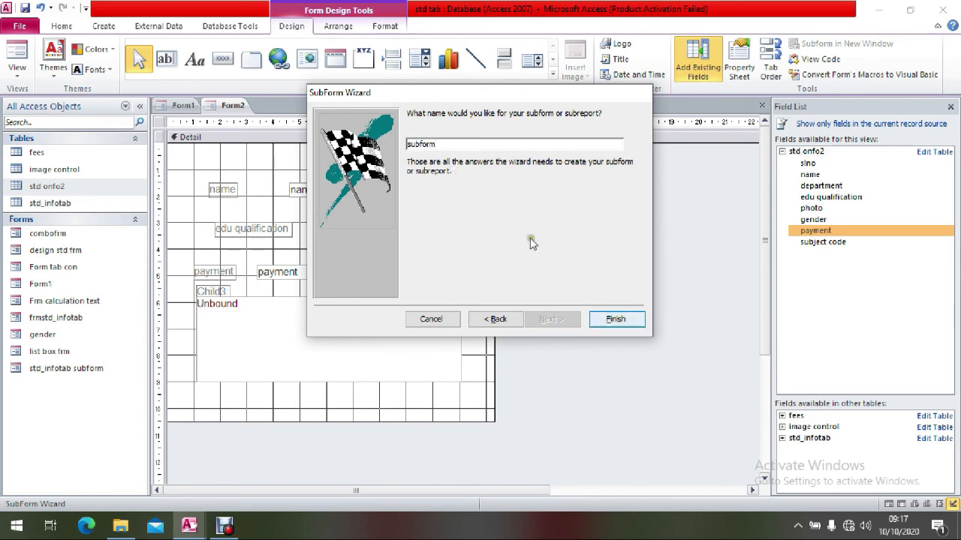
pyautogui.click(628, 318)
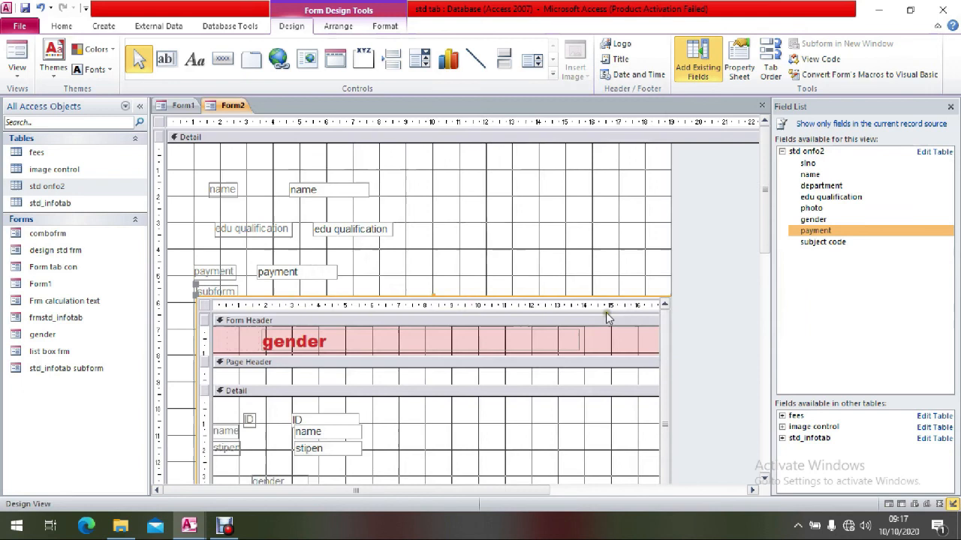
pyautogui.moveTo(193, 300); pyautogui.dragTo(175, 303)
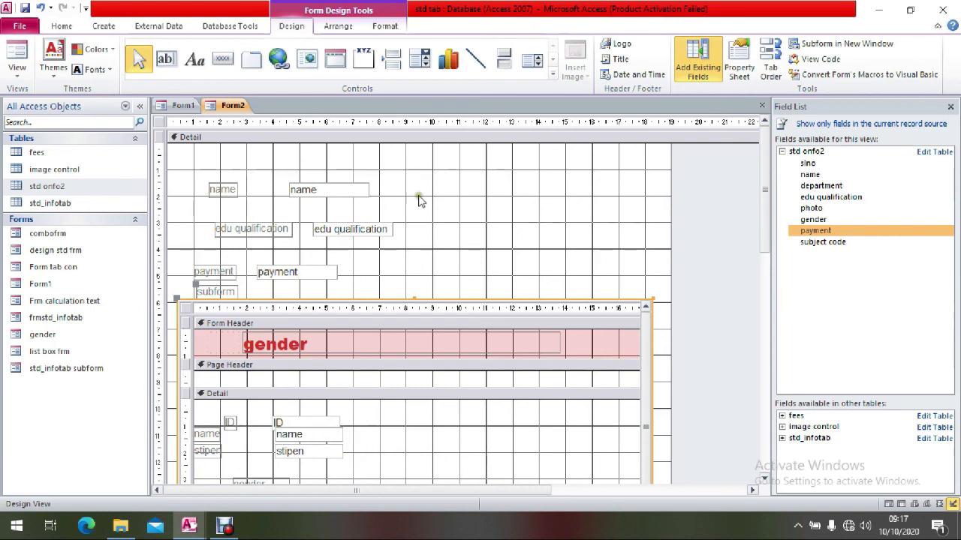
pyautogui.click(950, 106)
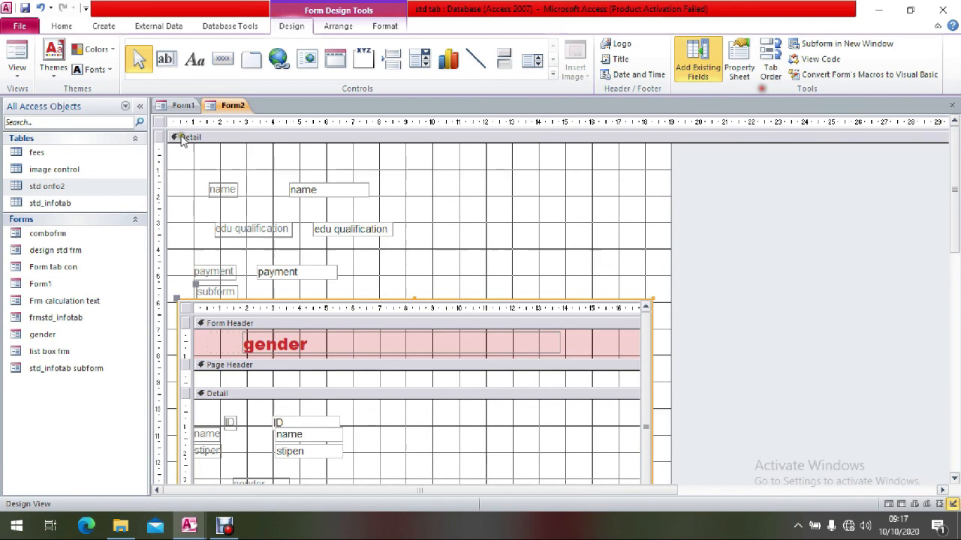
# - Save the form as sub and display it with its gender subform in Form view
pyautogui.click(25, 8)
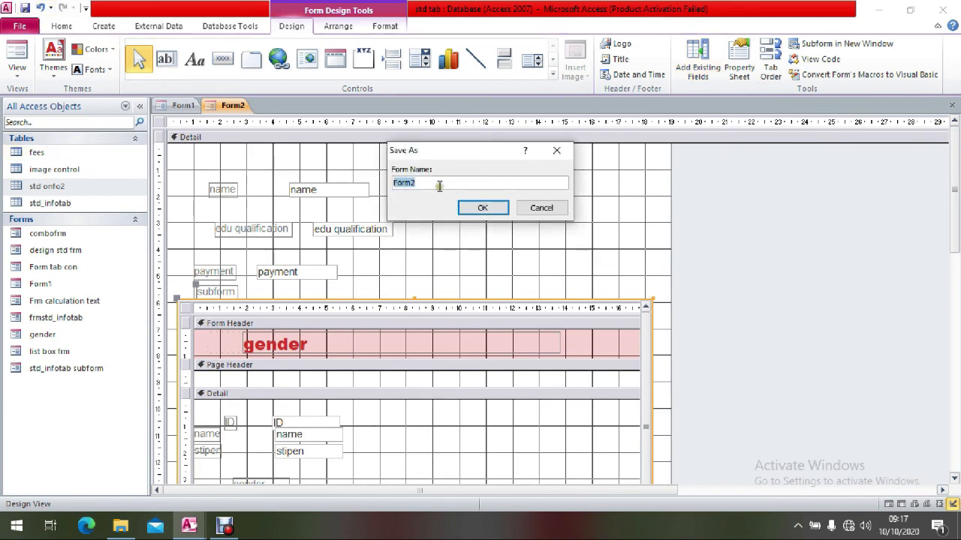
pyautogui.press('BackSpace')
pyautogui.write('sub')
pyautogui.click(488, 207)
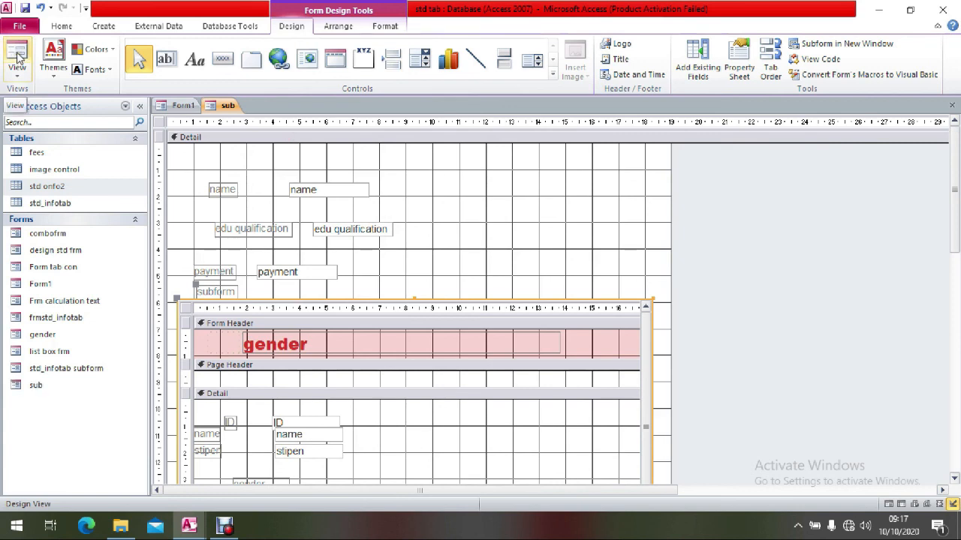
pyautogui.click(18, 58)
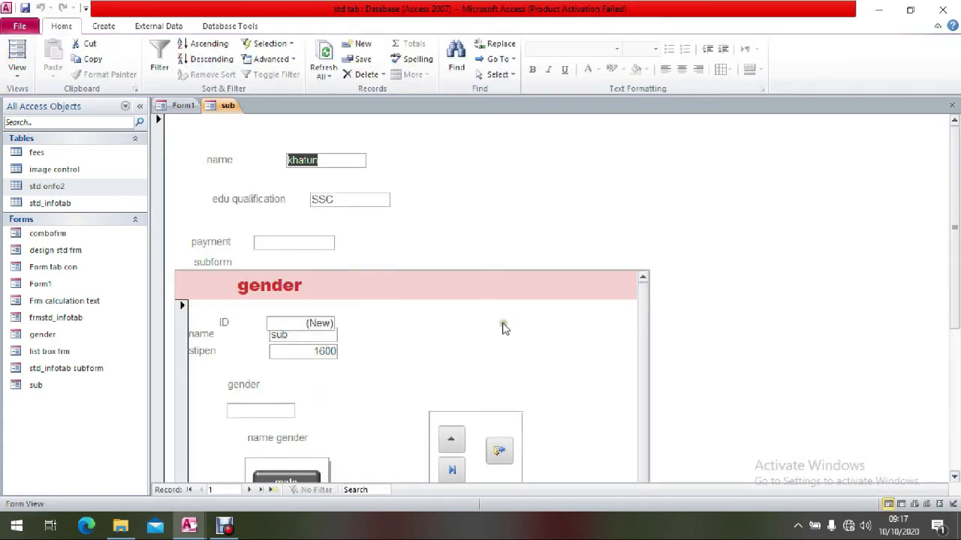
pyautogui.click(492, 290)
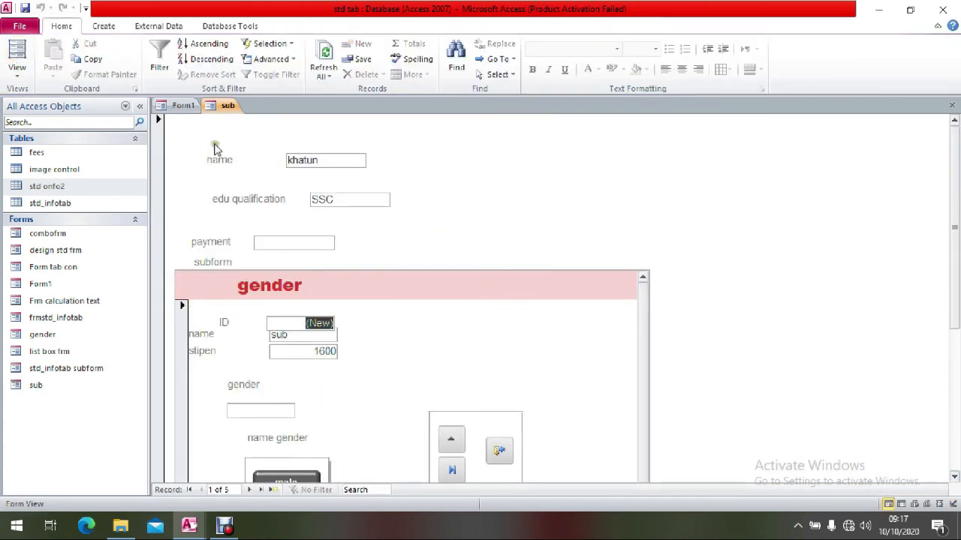